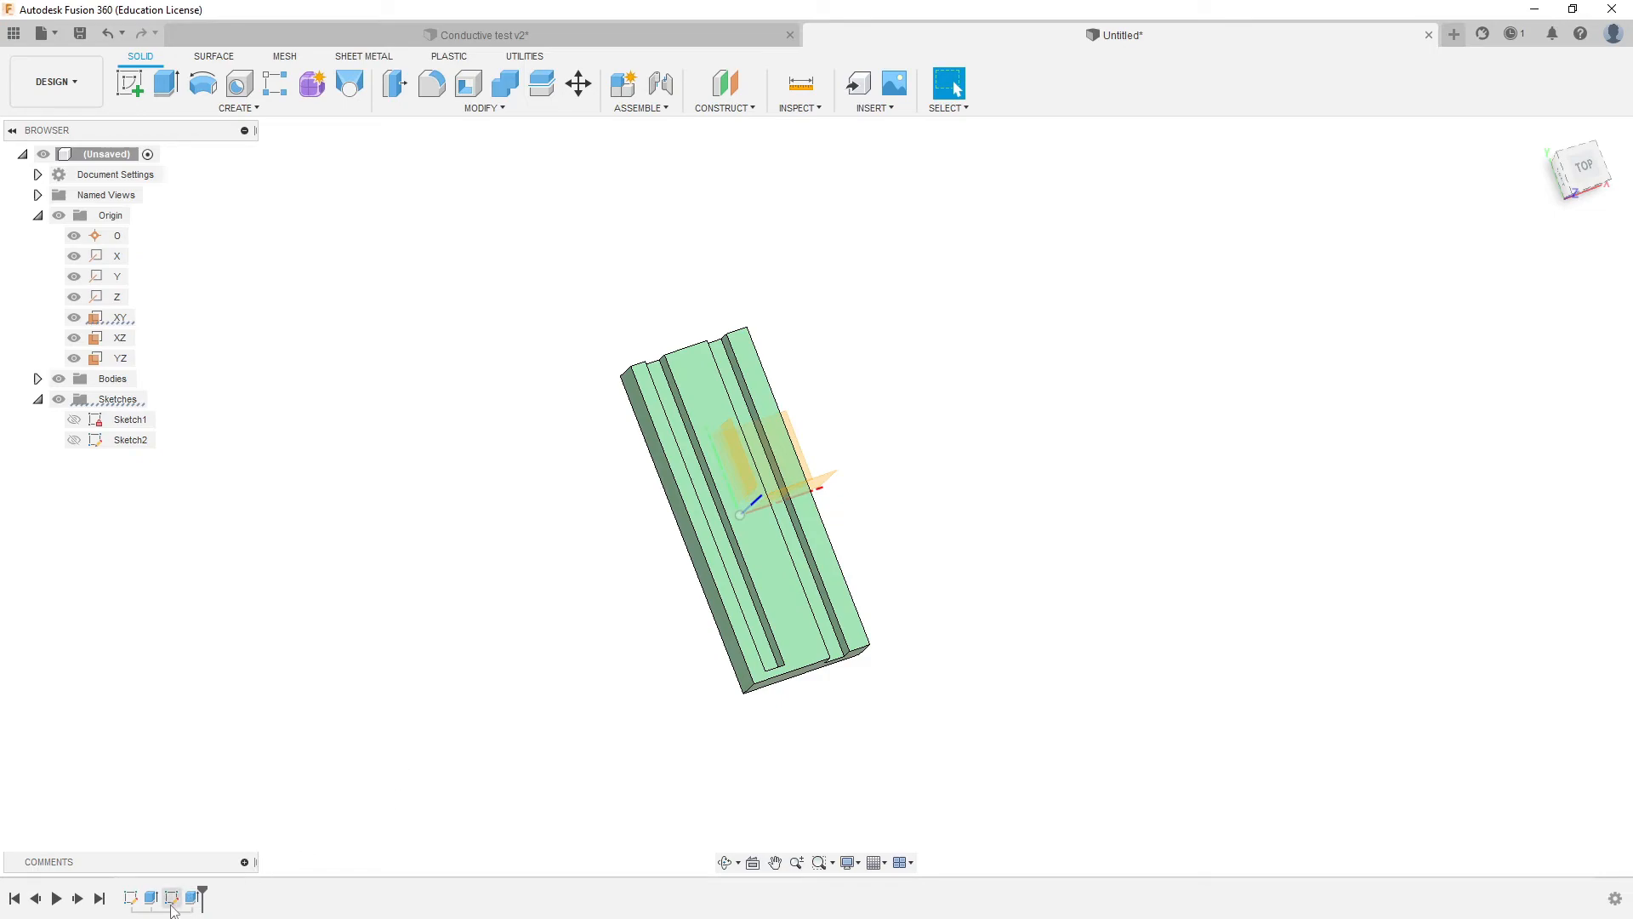
Check the end of the groove that stops short of the block's edge and open the groove sketch for editing.
mouse_move(722, 675)
shift+middle_down()
mouse_move(704, 671)
mouse_move(712, 659)
shift+middle_up()
scroll(715, 655, up, 5)
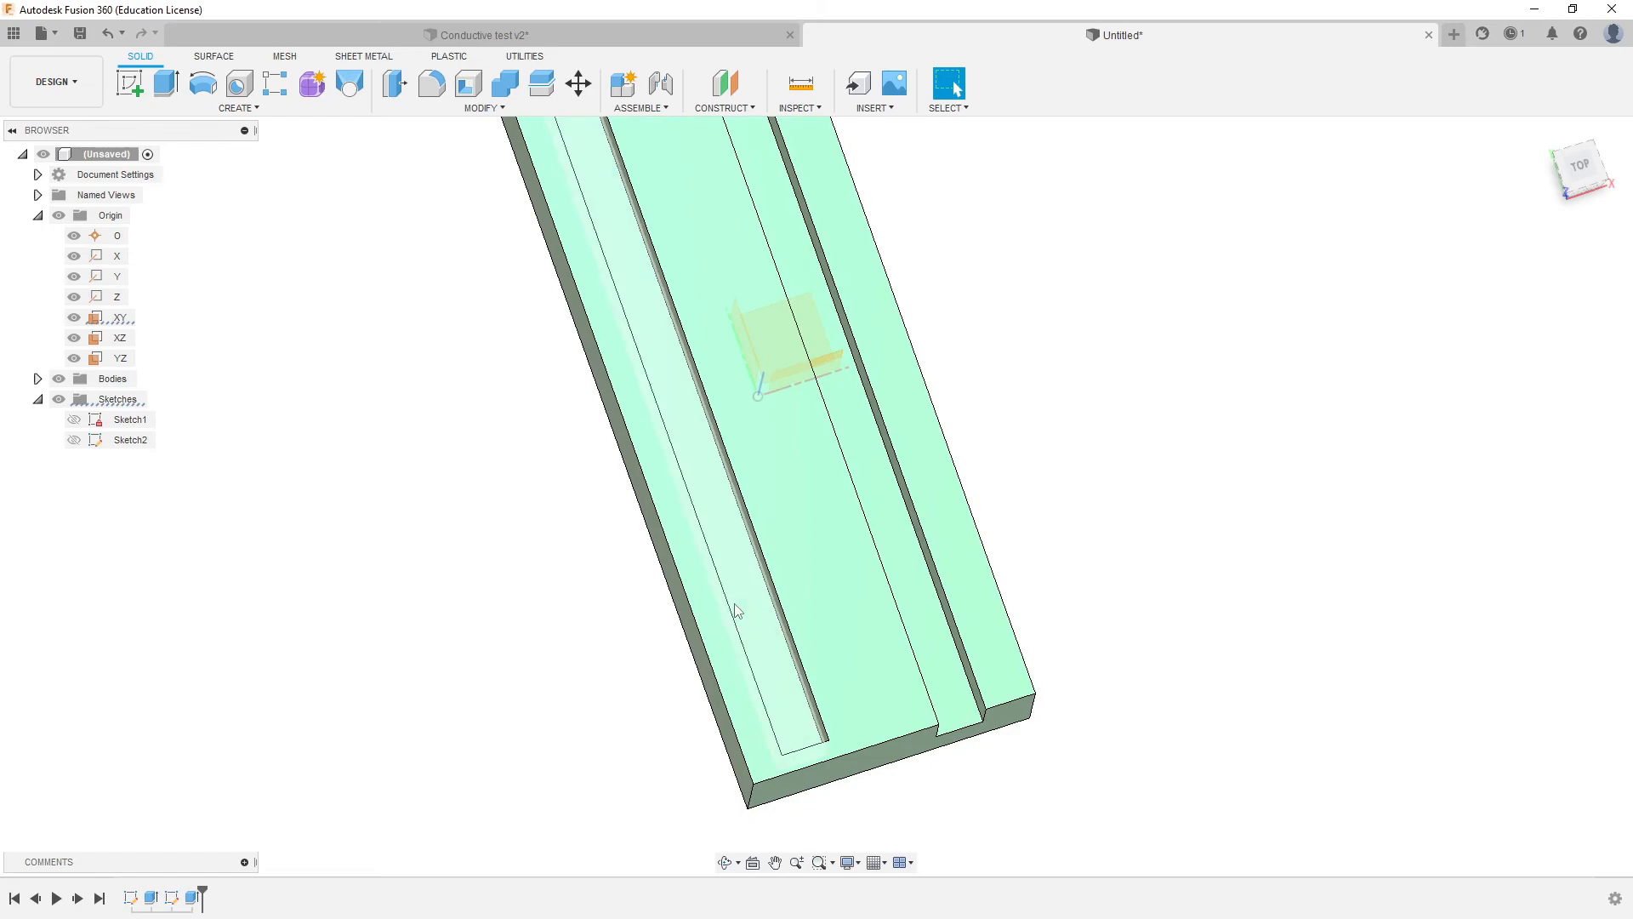
click(793, 646)
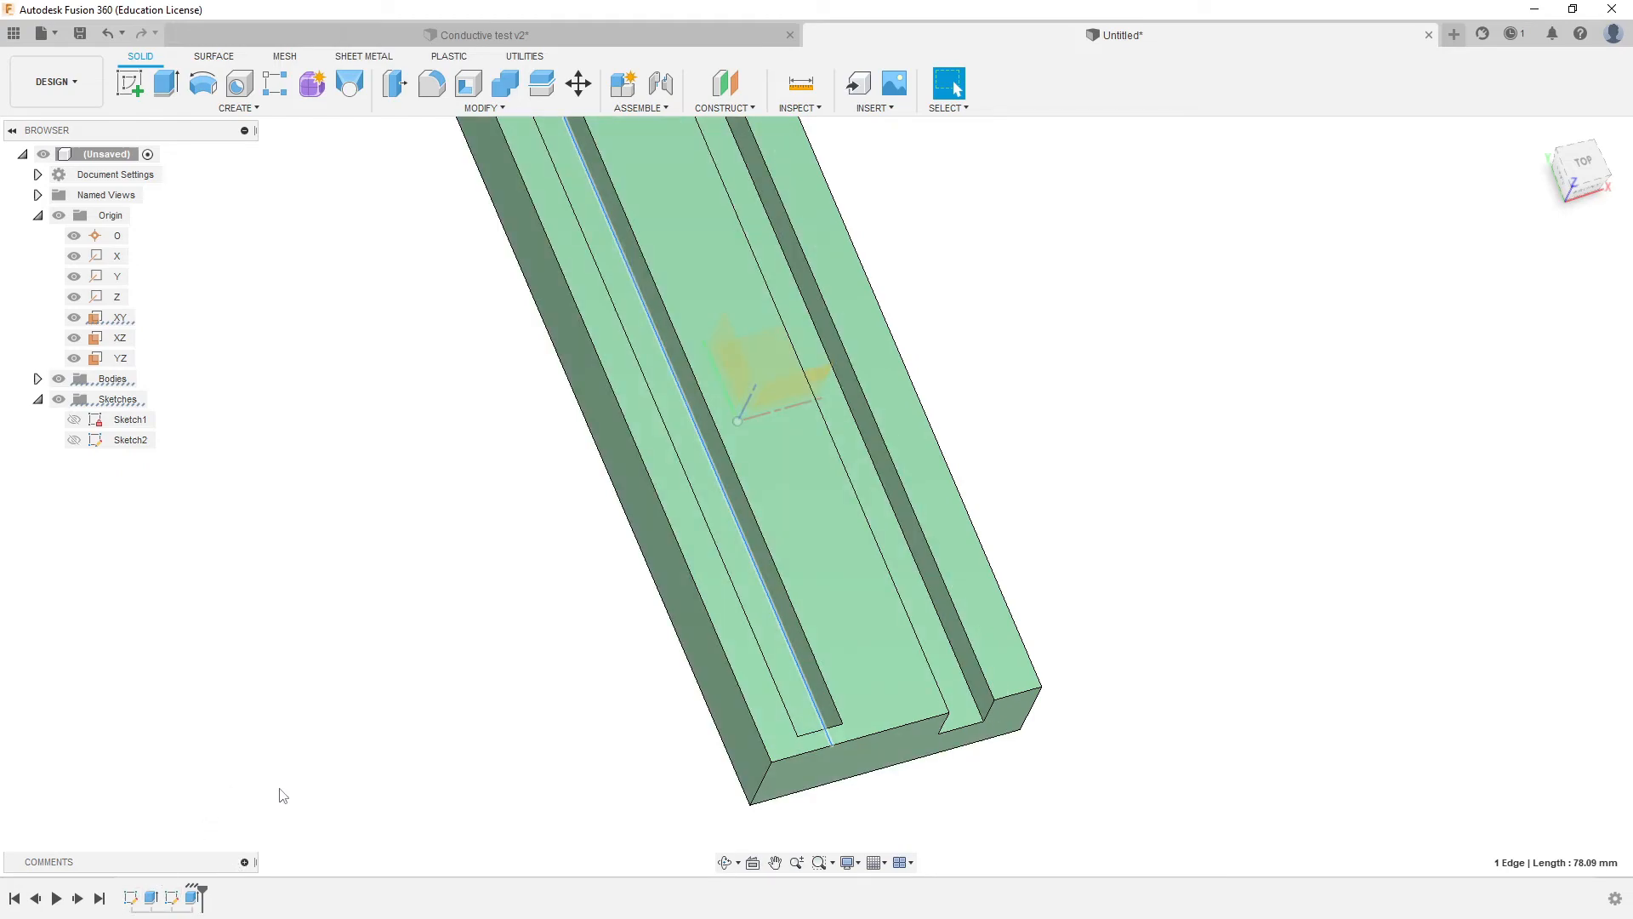
double_click(173, 897)
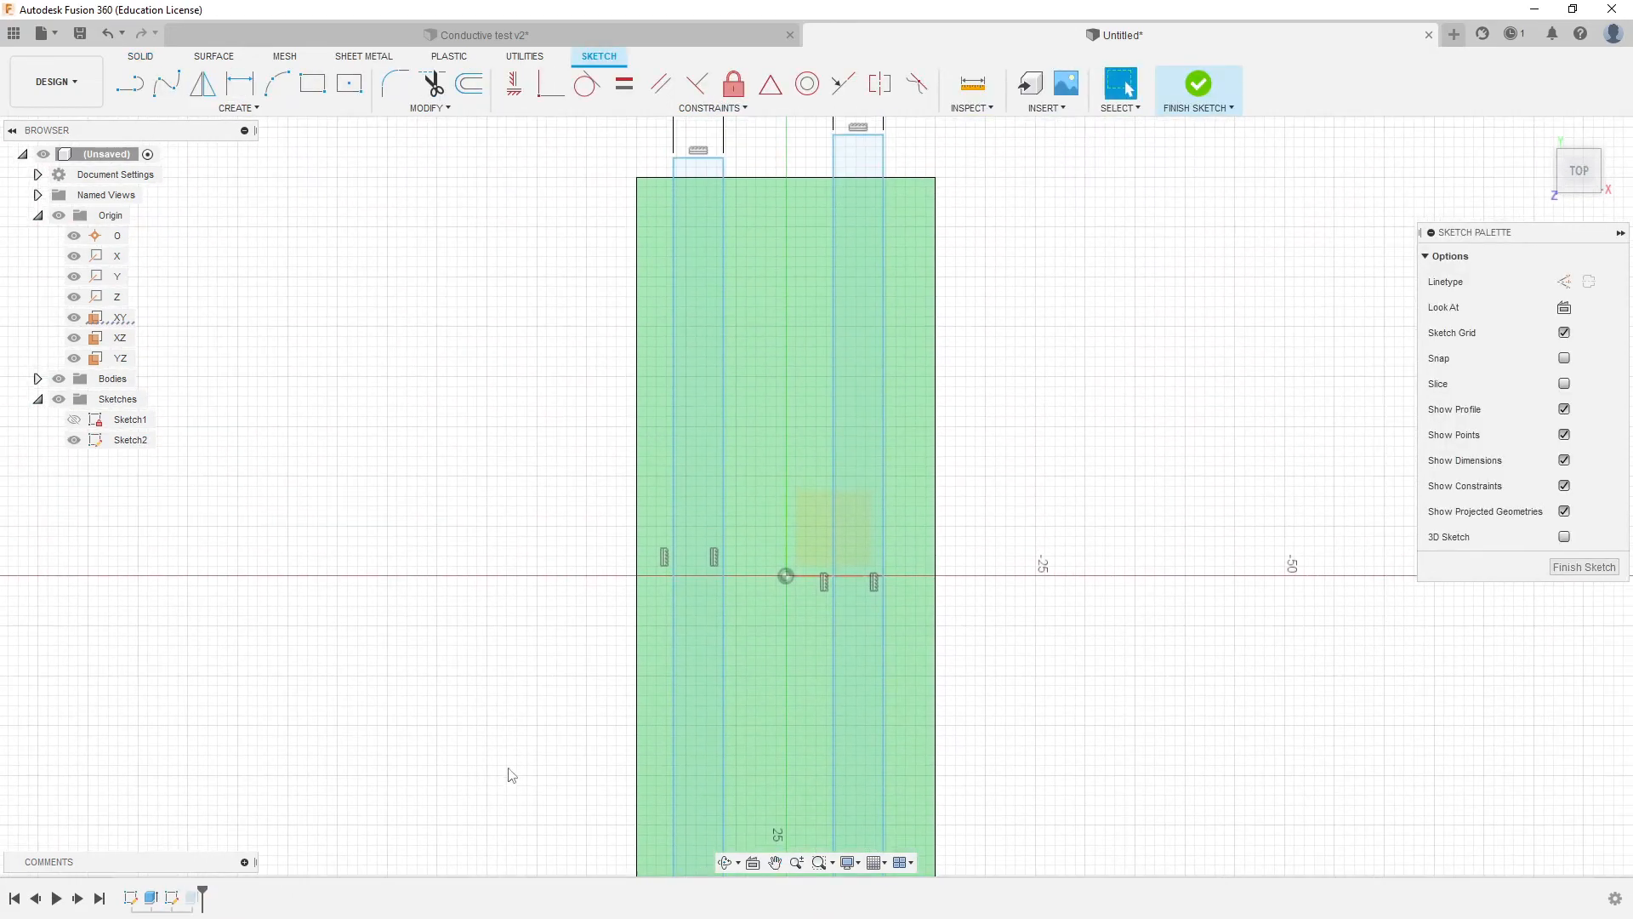
Examine where the ends of the two strip rectangles lie relative to the block's short edges.
scroll(570, 620, down, 3)
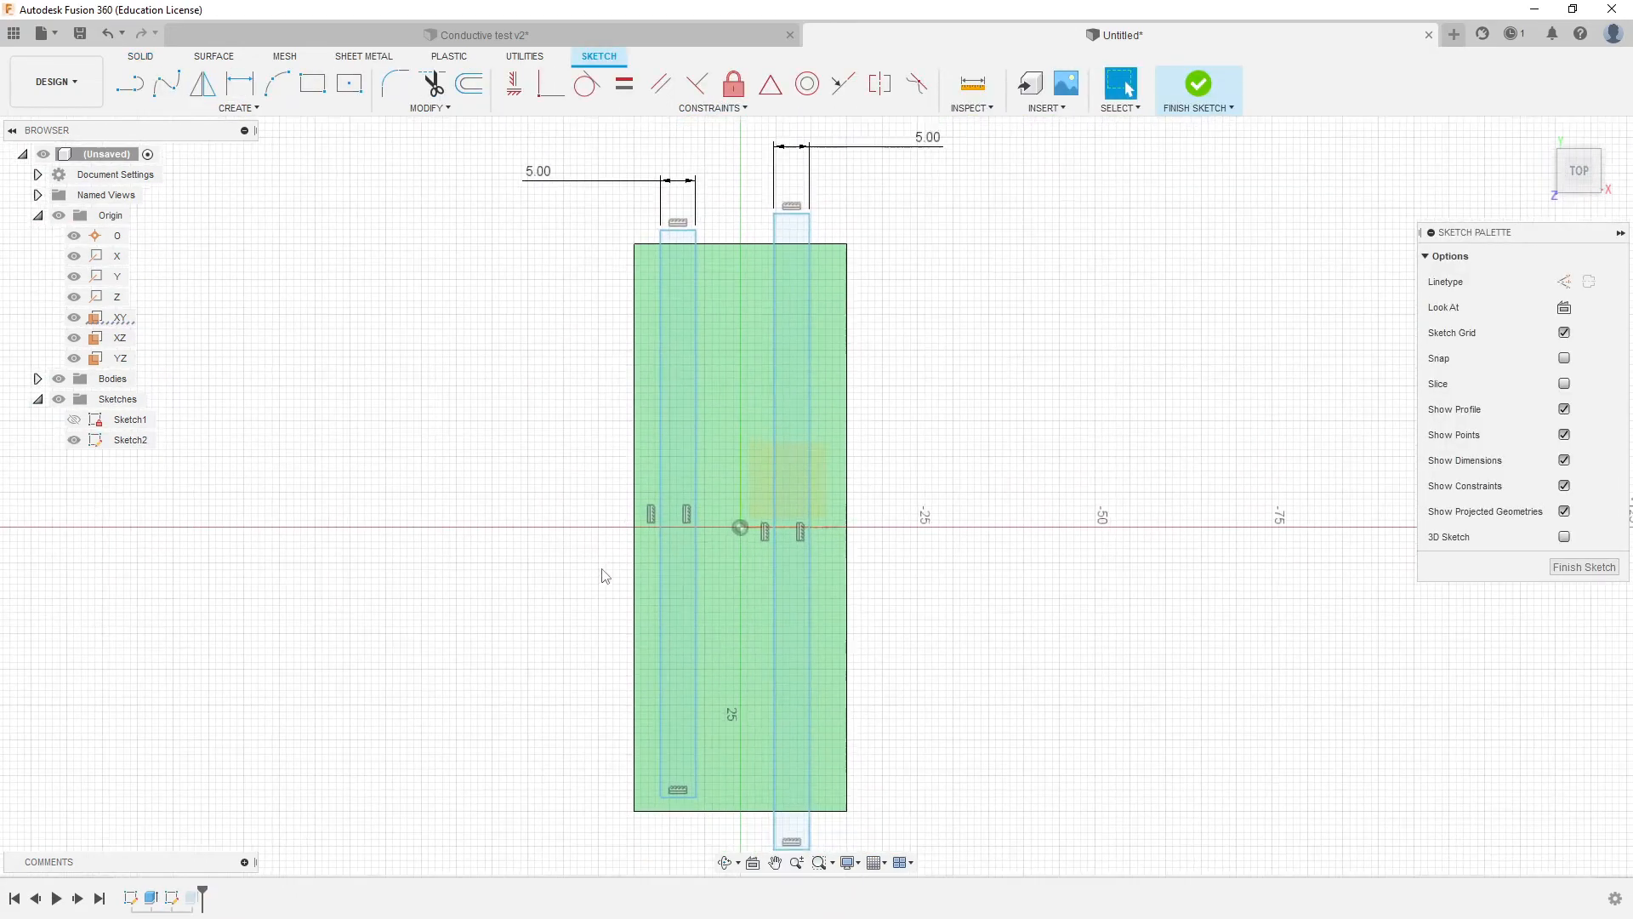
scroll(603, 574, down, 1)
drag(868, 216, 892, 228)
middle_drag(873, 444, 899, 477)
mouse_move(776, 475)
shift+middle_down()
mouse_move(835, 595)
mouse_move(786, 570)
mouse_move(777, 489)
mouse_move(831, 584)
mouse_move(791, 568)
mouse_move(789, 549)
mouse_move(660, 605)
mouse_move(729, 629)
mouse_move(667, 612)
mouse_move(698, 456)
mouse_move(743, 481)
mouse_move(716, 467)
mouse_move(662, 500)
shift+middle_up()
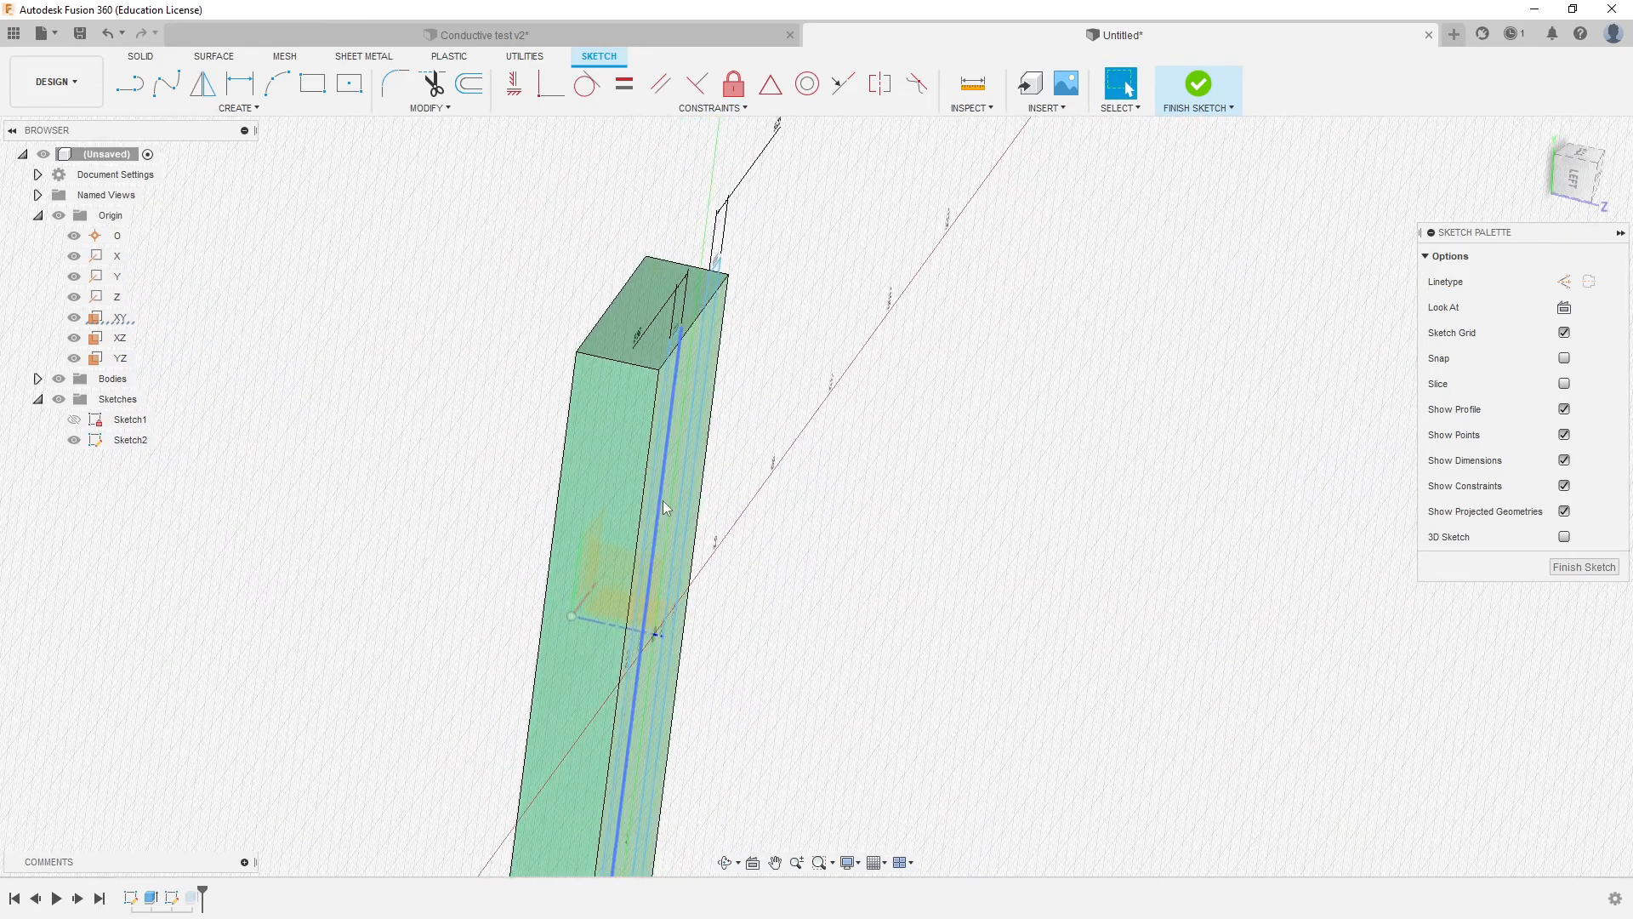
middle_drag(841, 516, 810, 446)
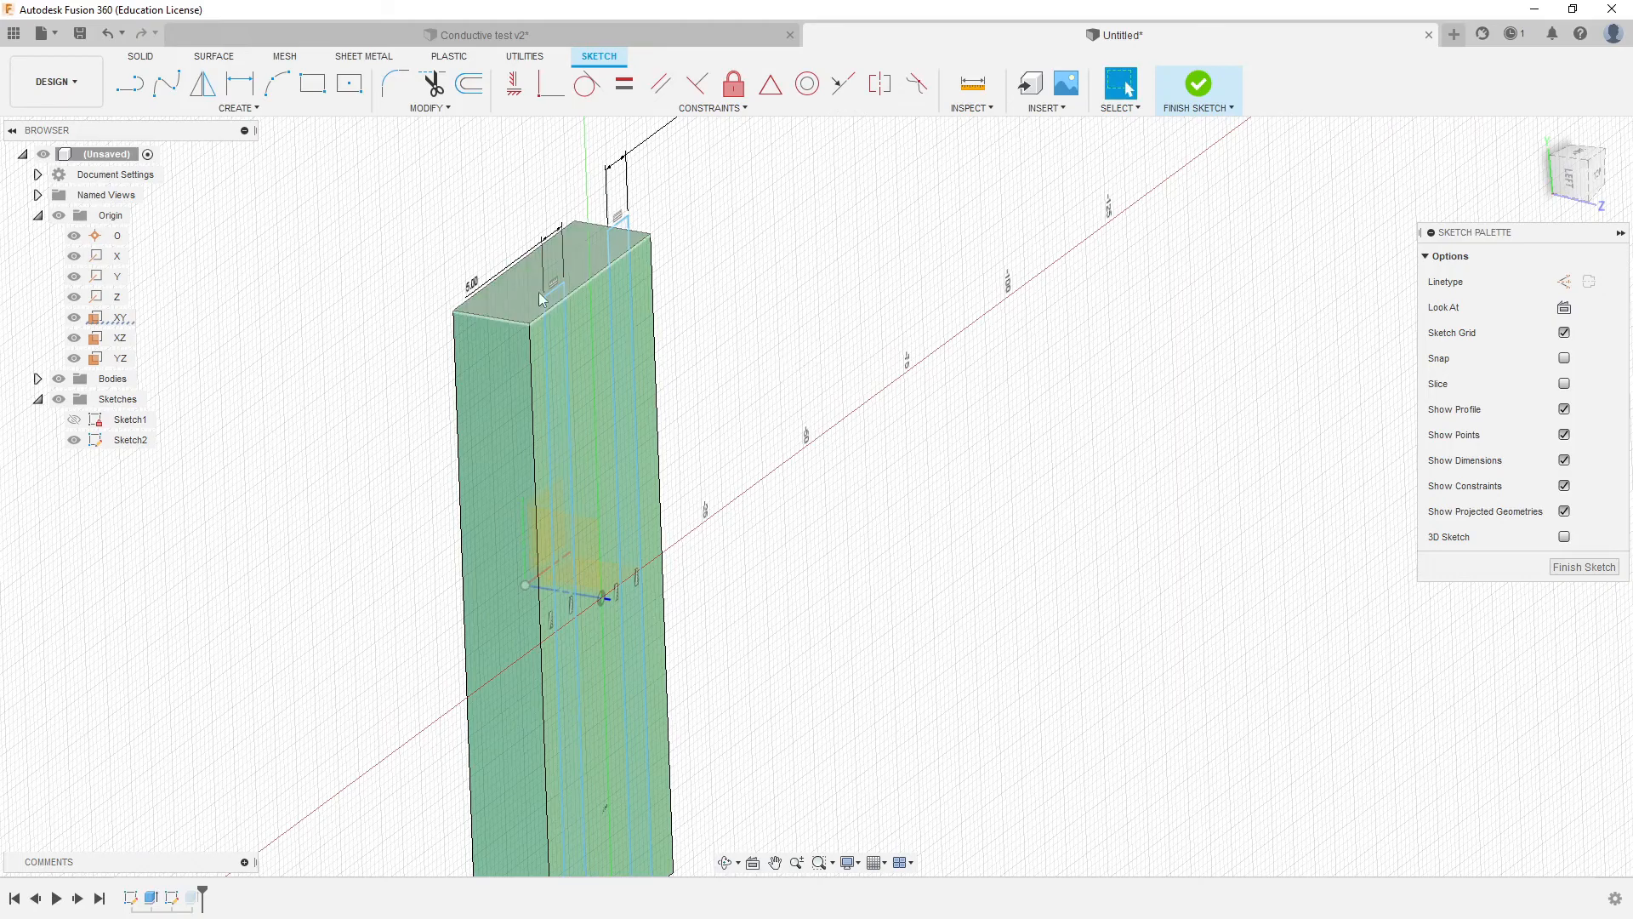
click(580, 288)
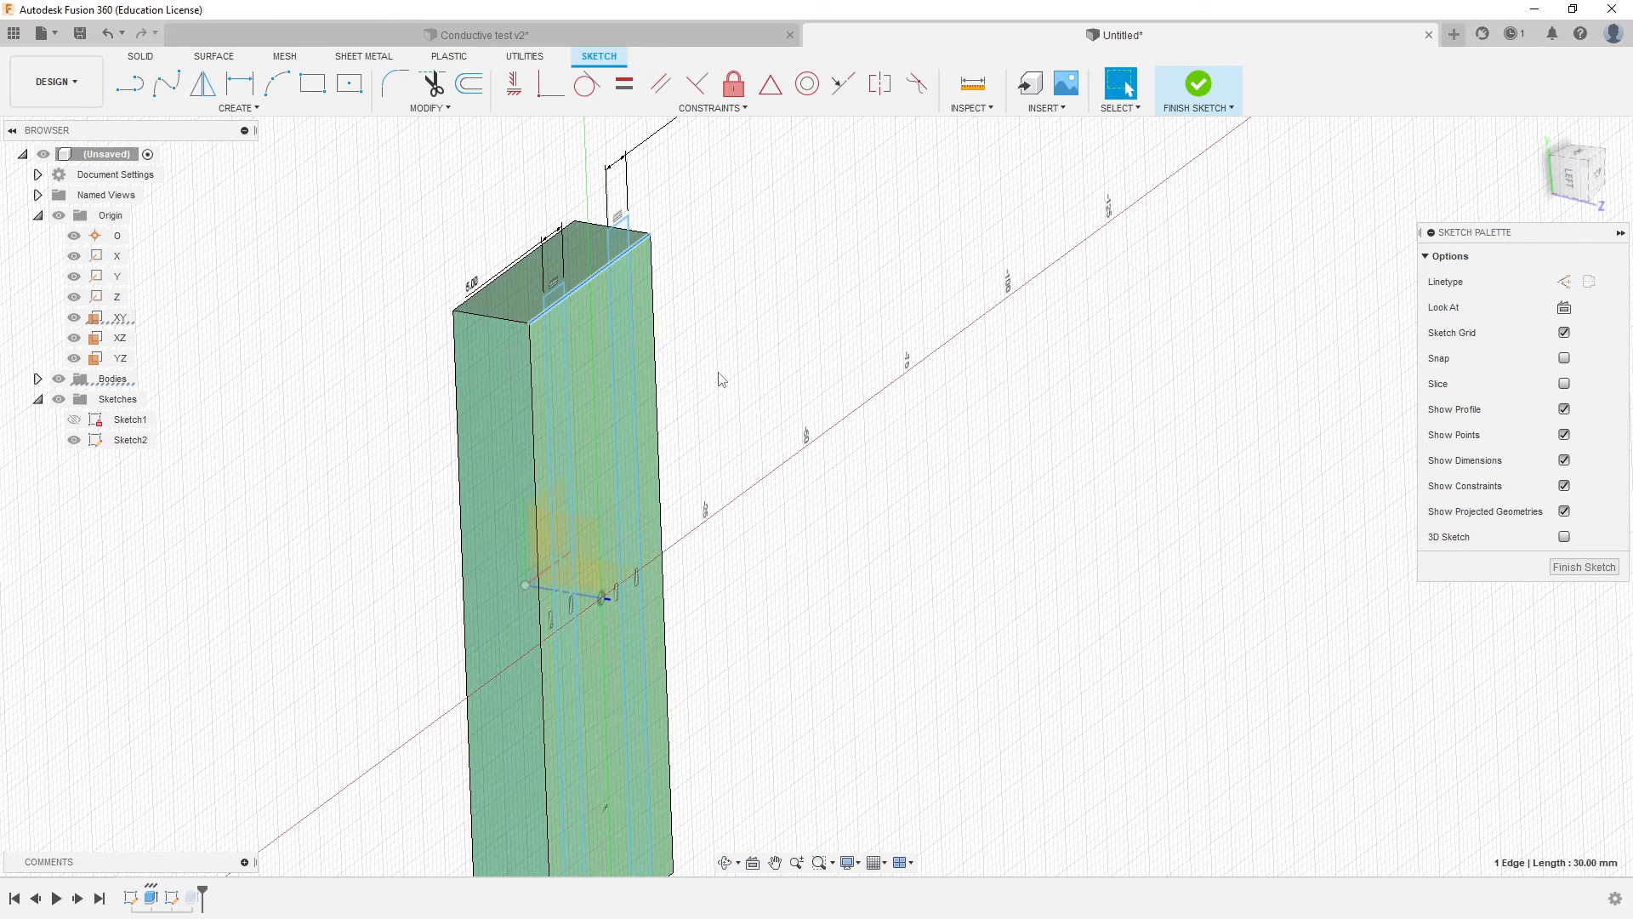
scroll(728, 358, down, 2)
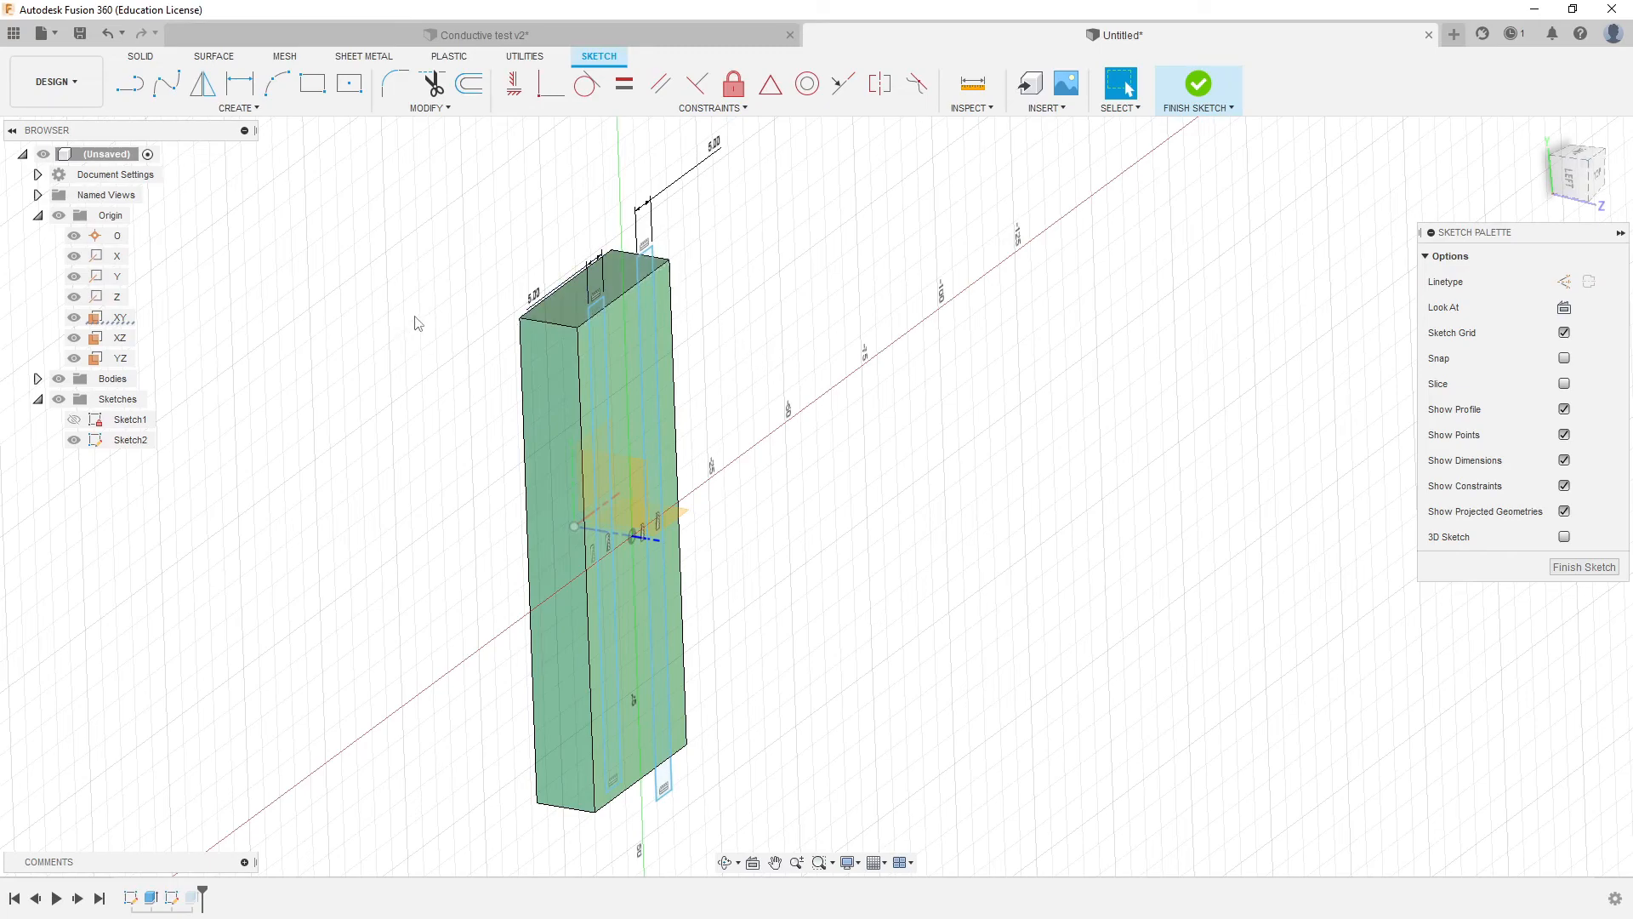
Project the upper and lower short edges of the block's front face into the sketch as construction lines.
key(p)
drag(1188, 160, 1063, 196)
click(619, 298)
middle_drag(771, 647, 675, 465)
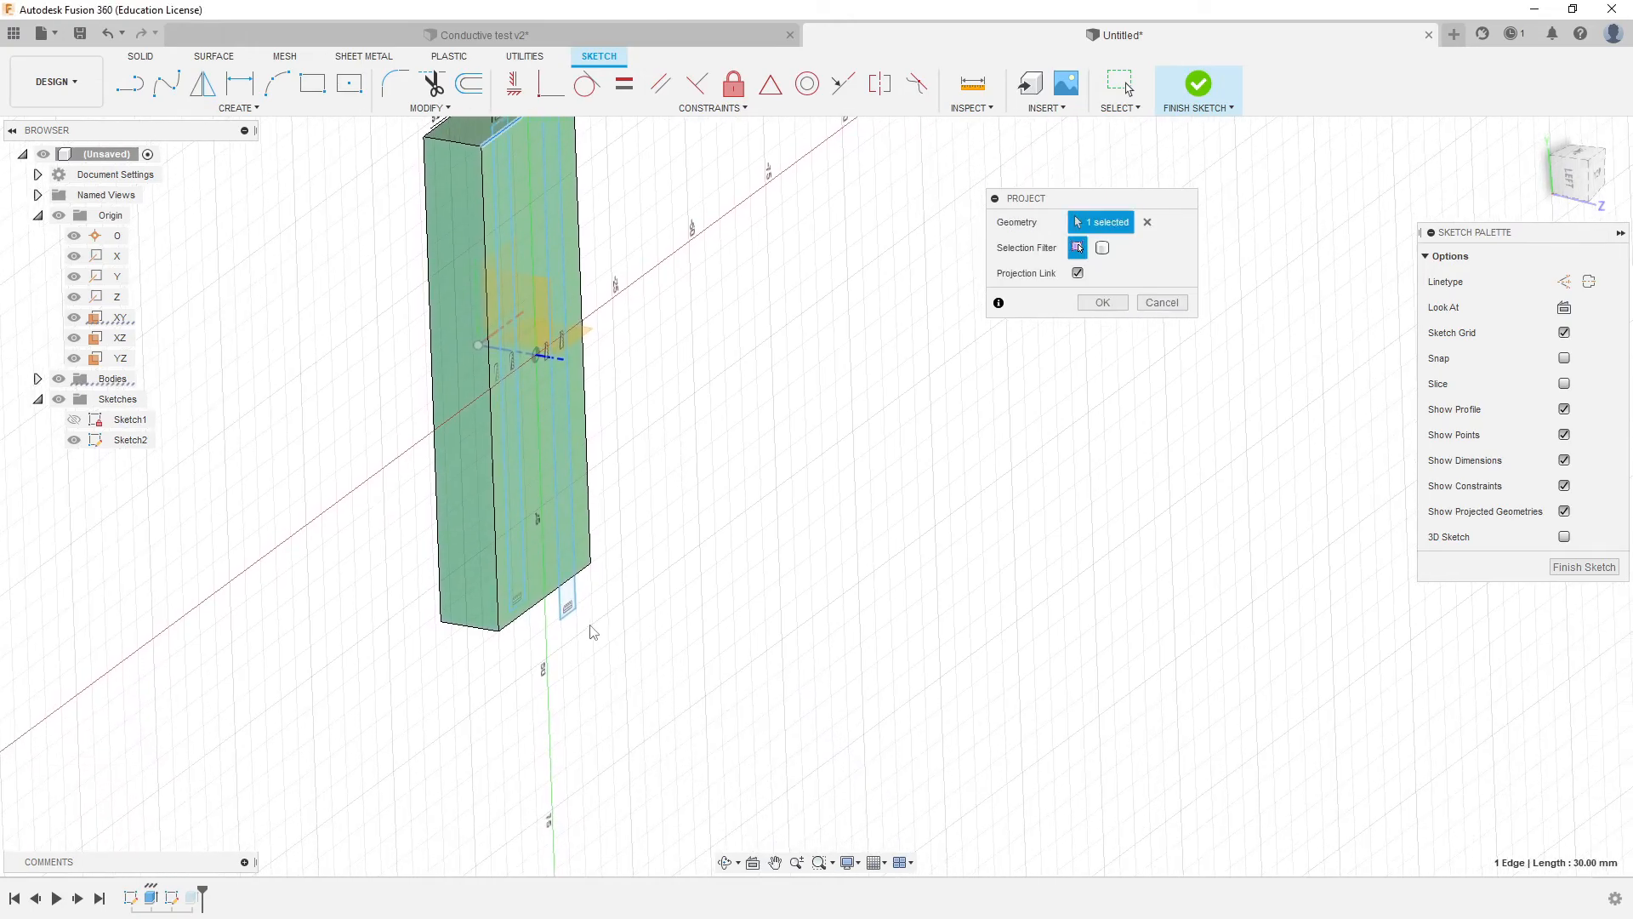
click(537, 619)
shift+middle_drag(753, 605, 855, 550)
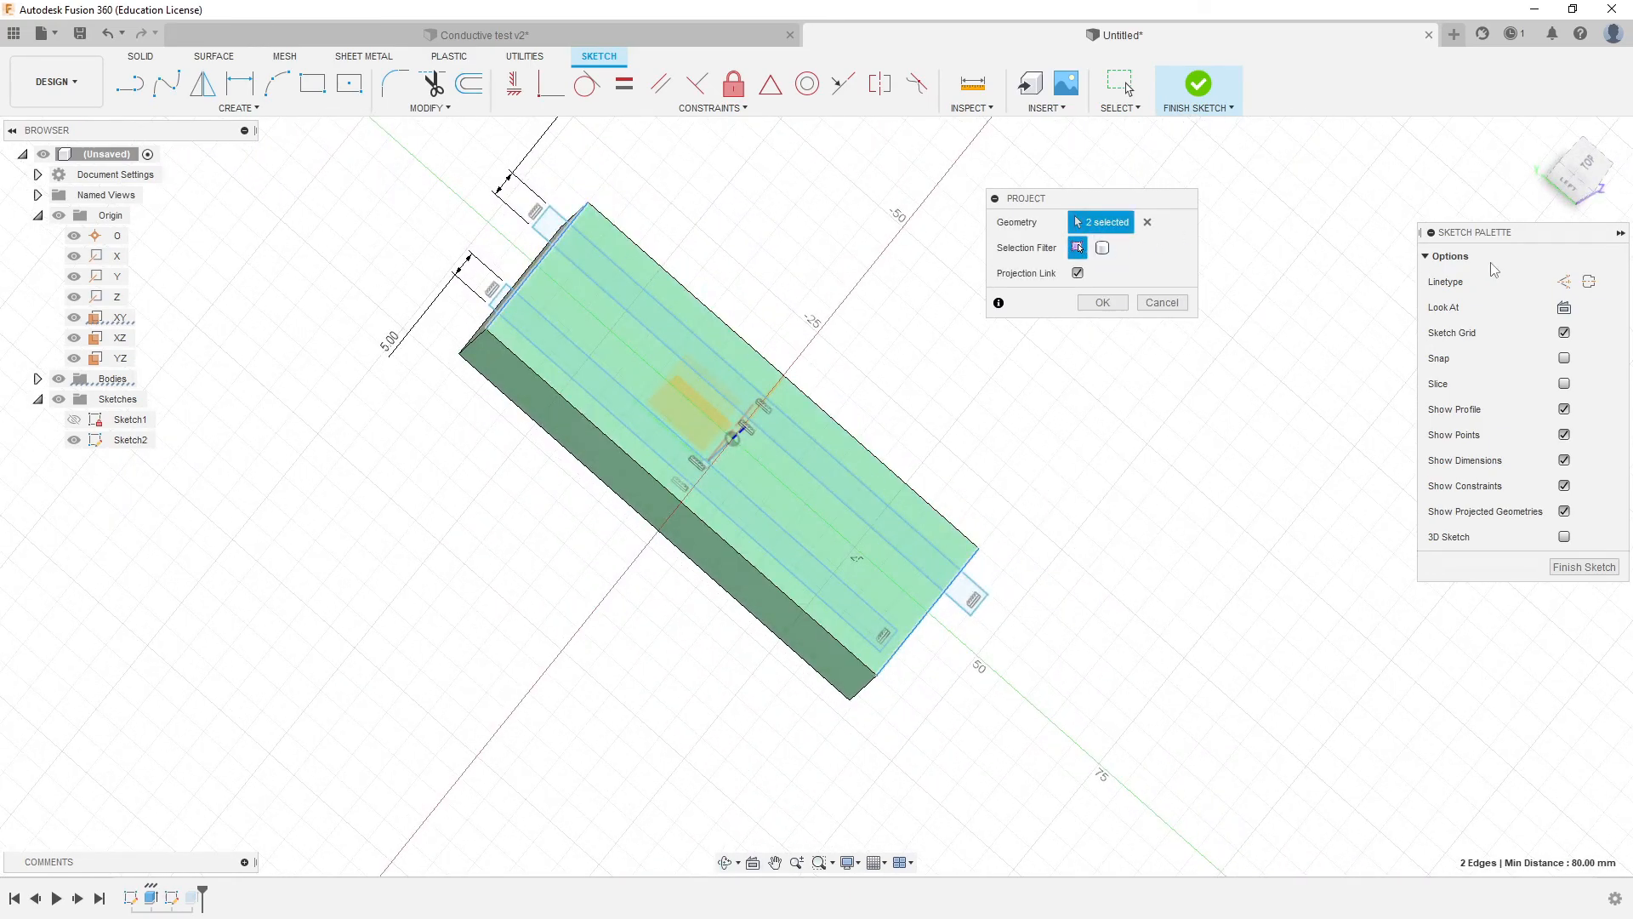
click(1565, 281)
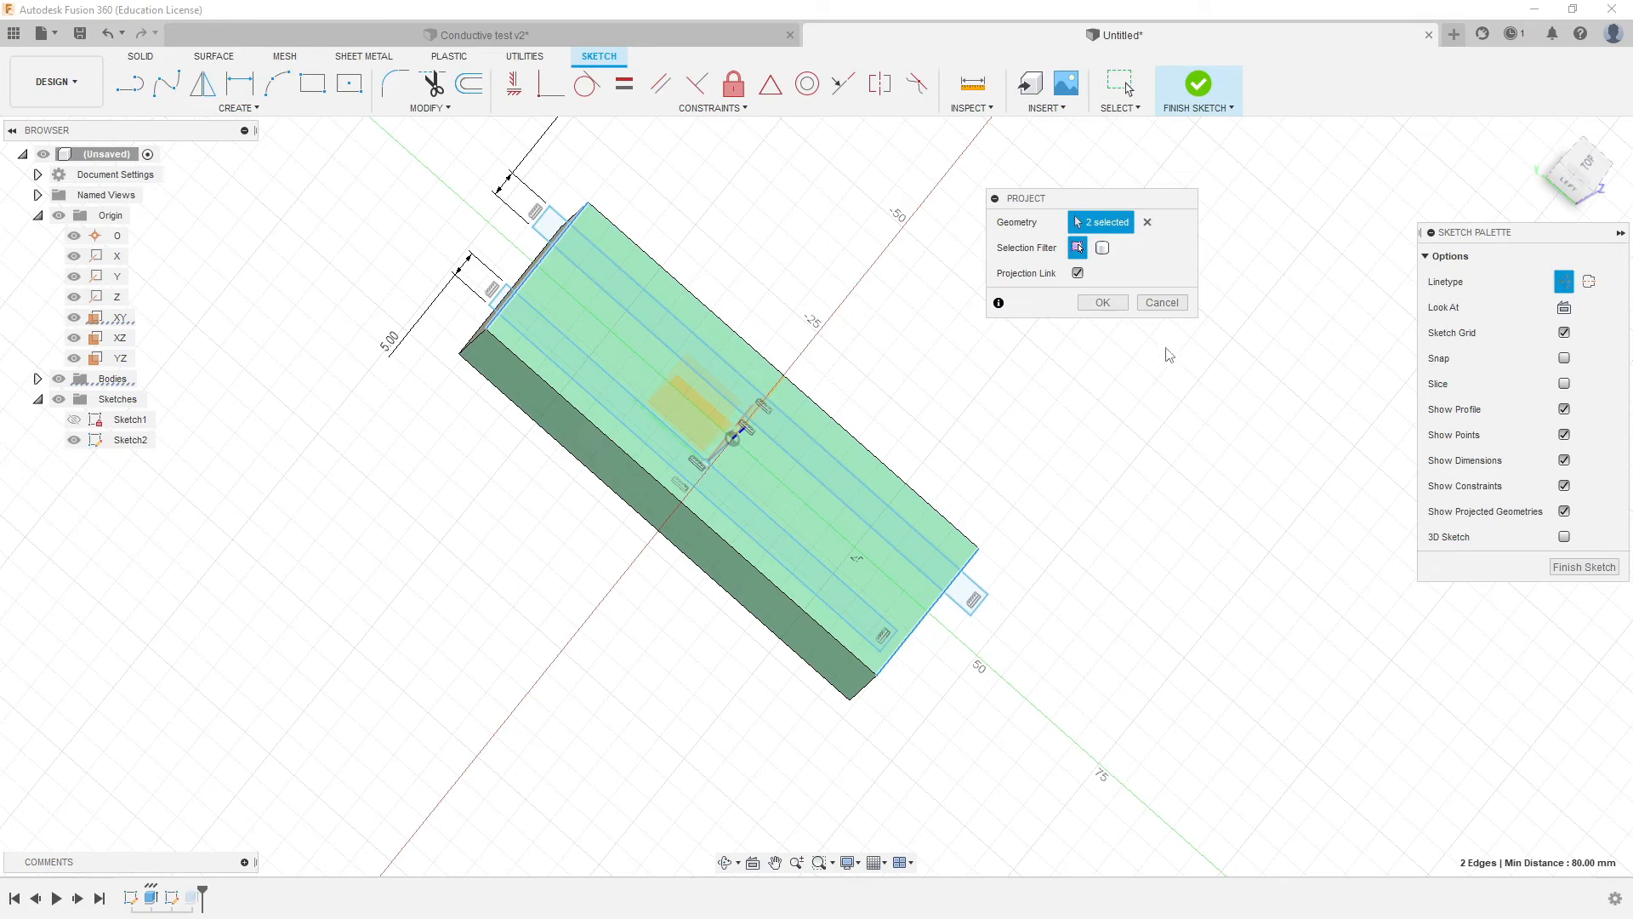
click(1102, 303)
Hide the bodies so only the strip rectangles and projected construction lines remain in the sketch view.
shift+middle_drag(1083, 354, 1045, 355)
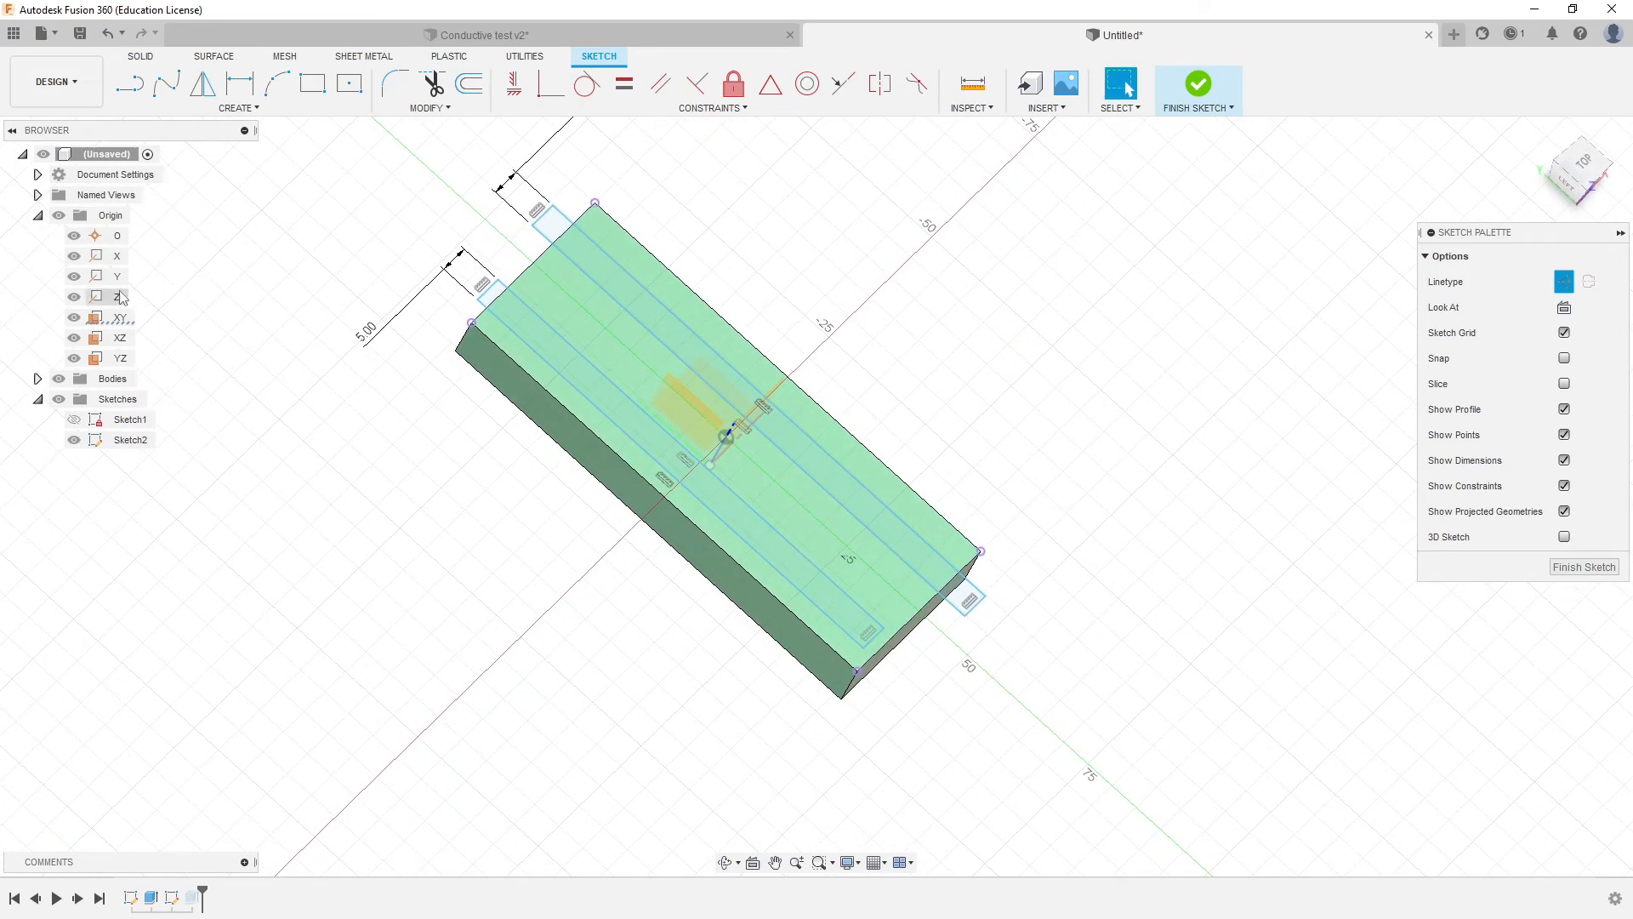
click(58, 378)
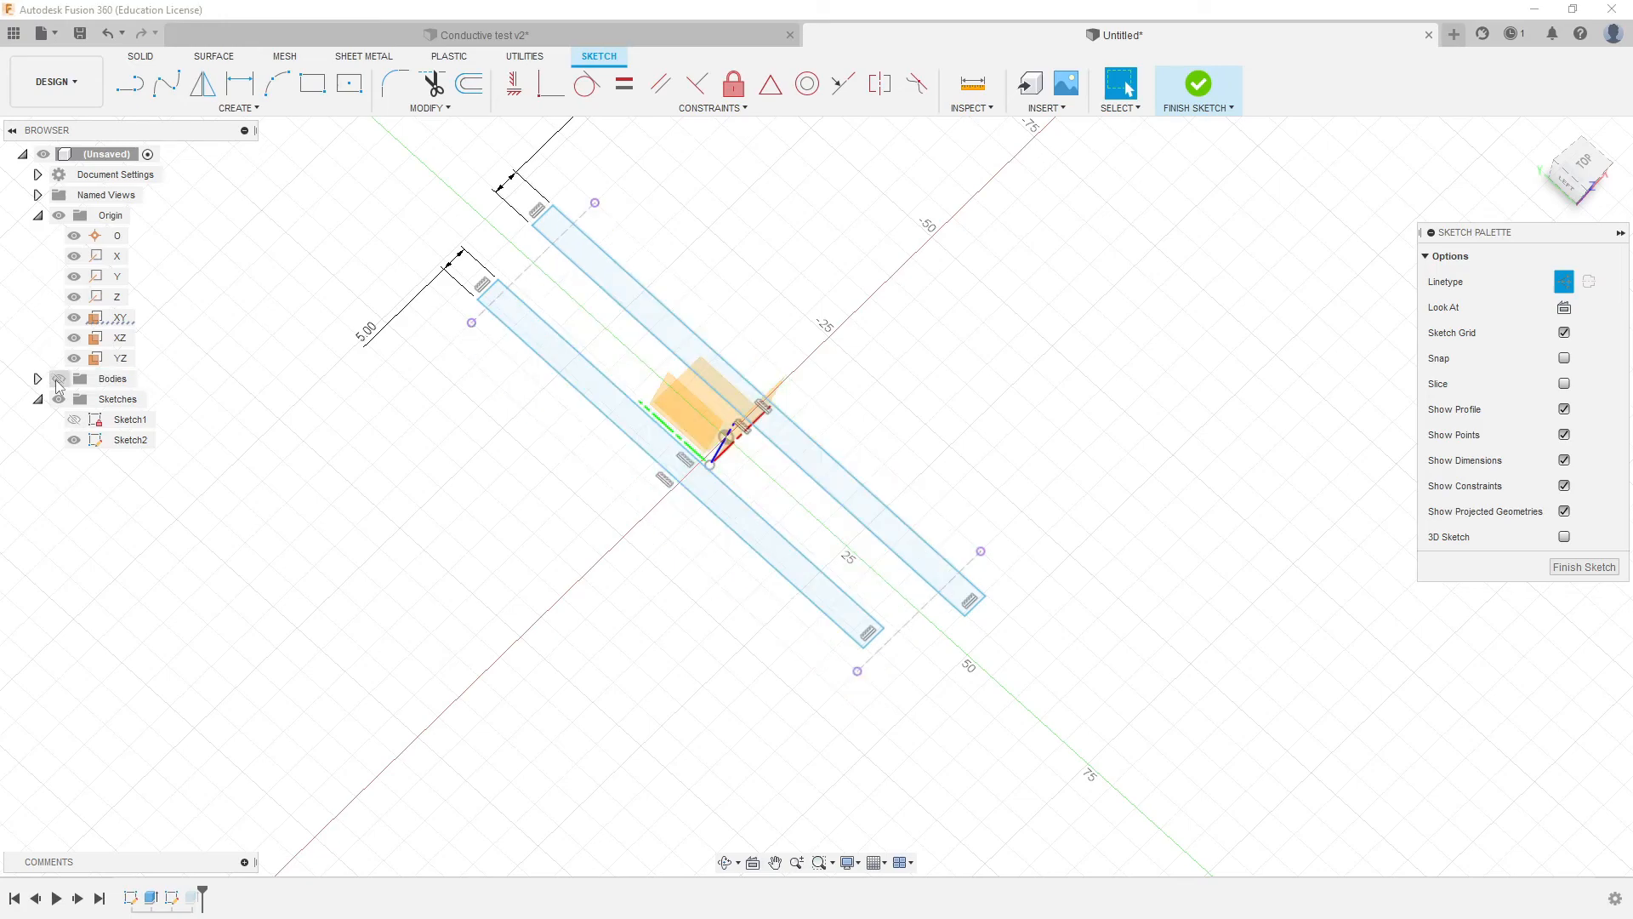
mouse_move(425, 502)
shift+middle_down()
mouse_move(478, 361)
mouse_move(570, 251)
shift+middle_up()
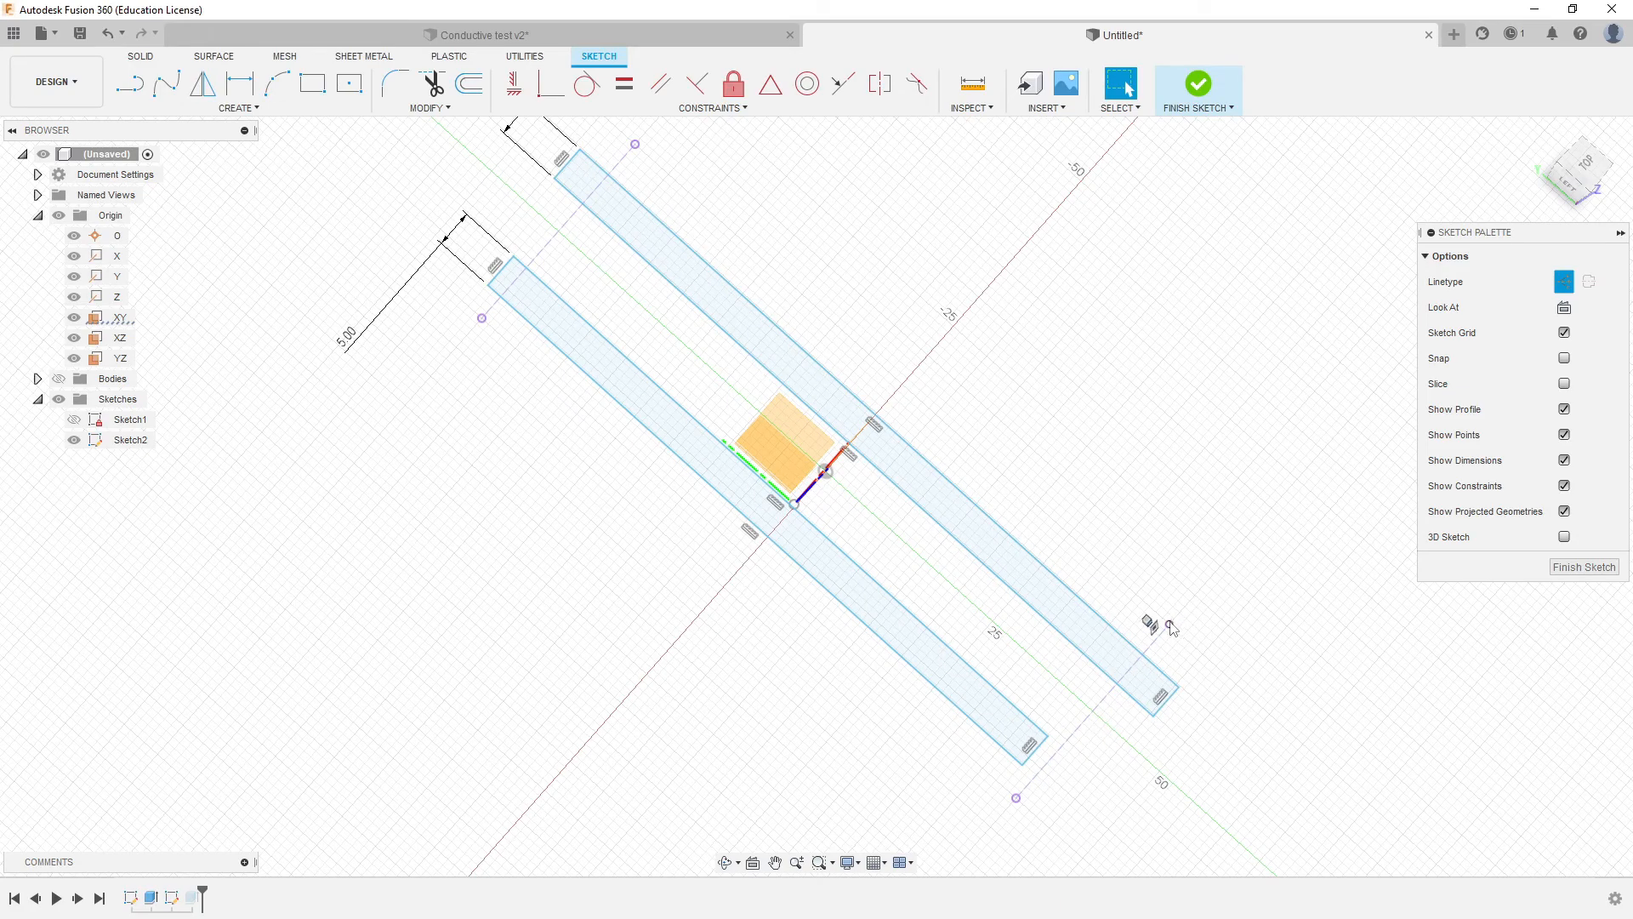
mouse_move(1244, 469)
shift+middle_down()
mouse_move(1182, 477)
mouse_move(1231, 480)
shift+middle_up()
mouse_move(1095, 485)
shift+middle_down()
mouse_move(944, 434)
mouse_move(955, 462)
mouse_move(977, 411)
mouse_move(953, 466)
shift+middle_up()
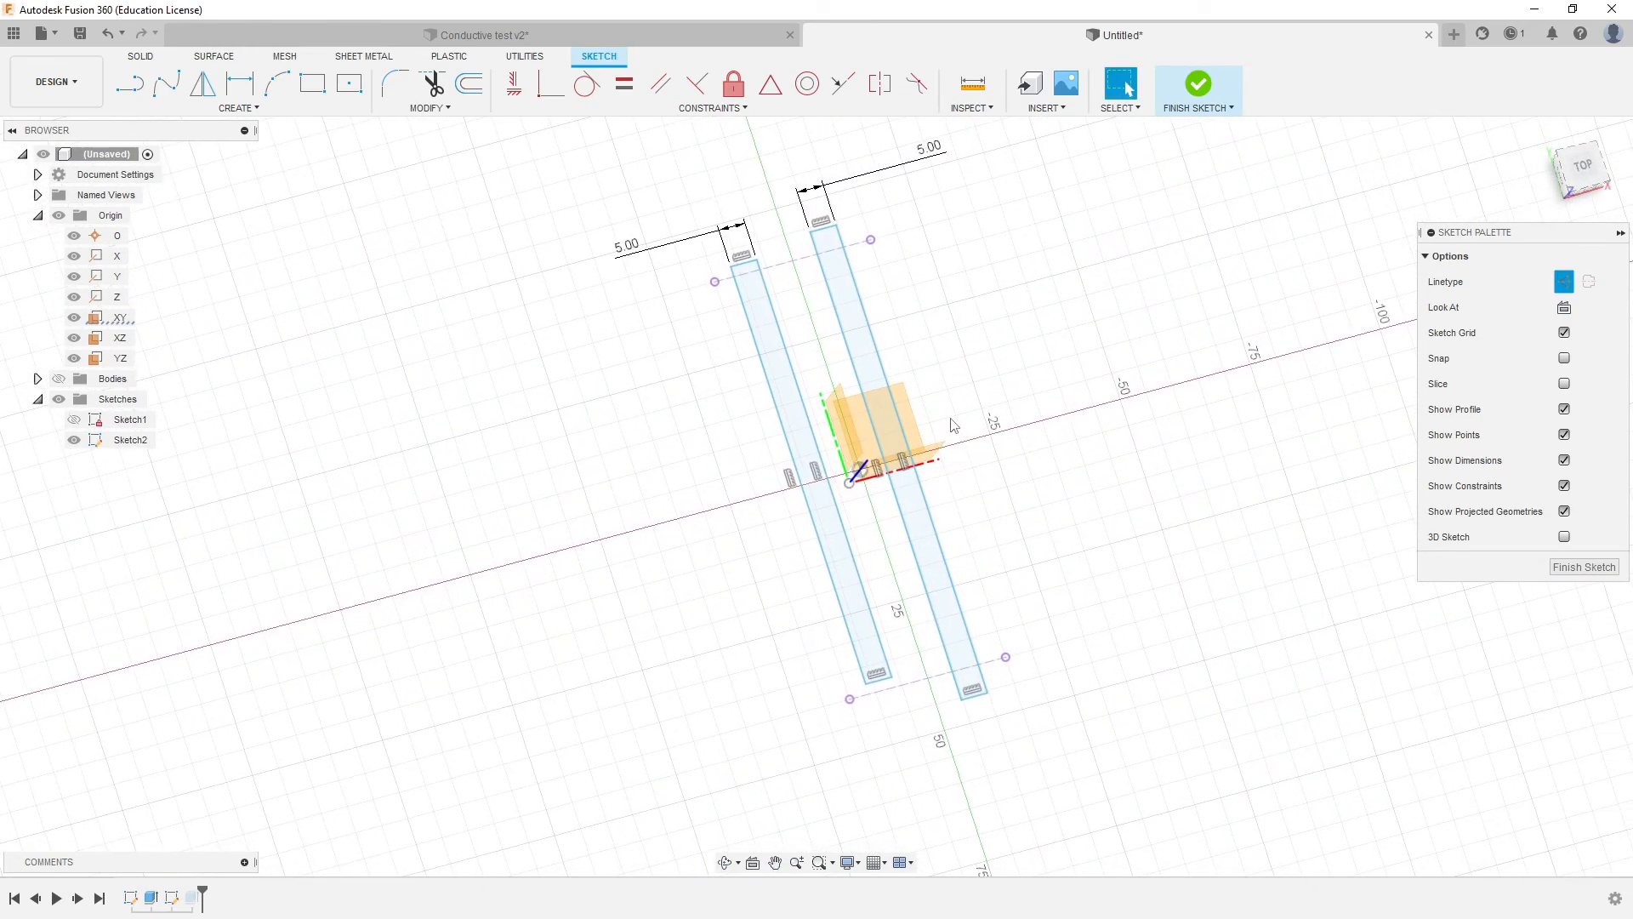
Draw a narrow construction rectangle about 80 mm long between the strips, with its ends on the two projected lines.
click(313, 82)
click(782, 269)
middle_drag(912, 652, 835, 537)
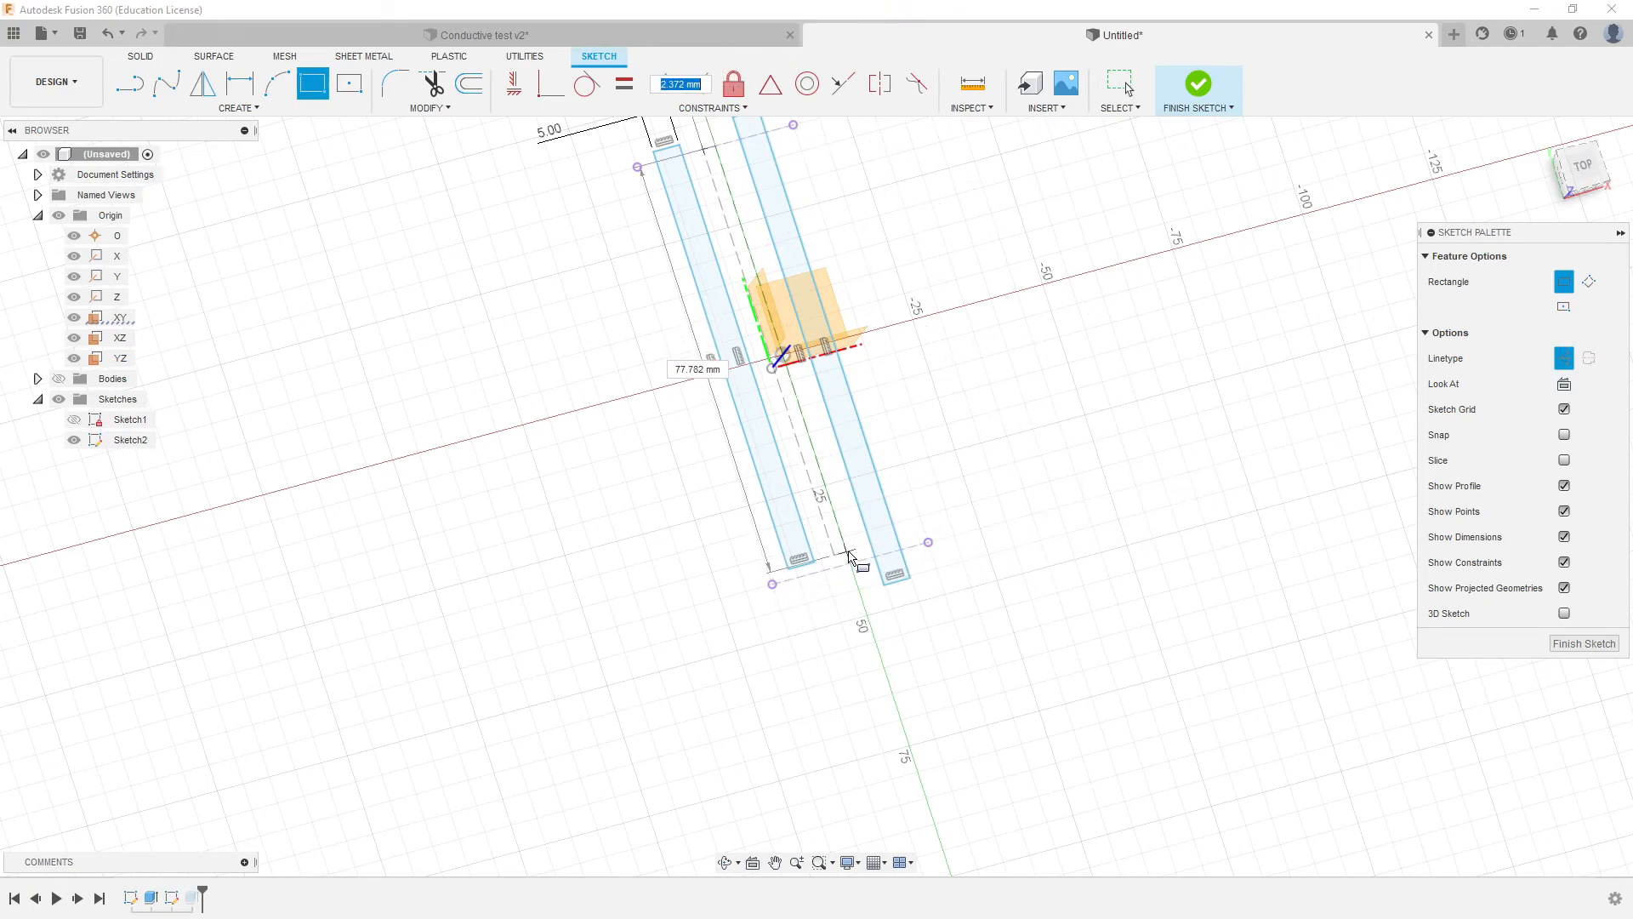
scroll(851, 558, up, 4)
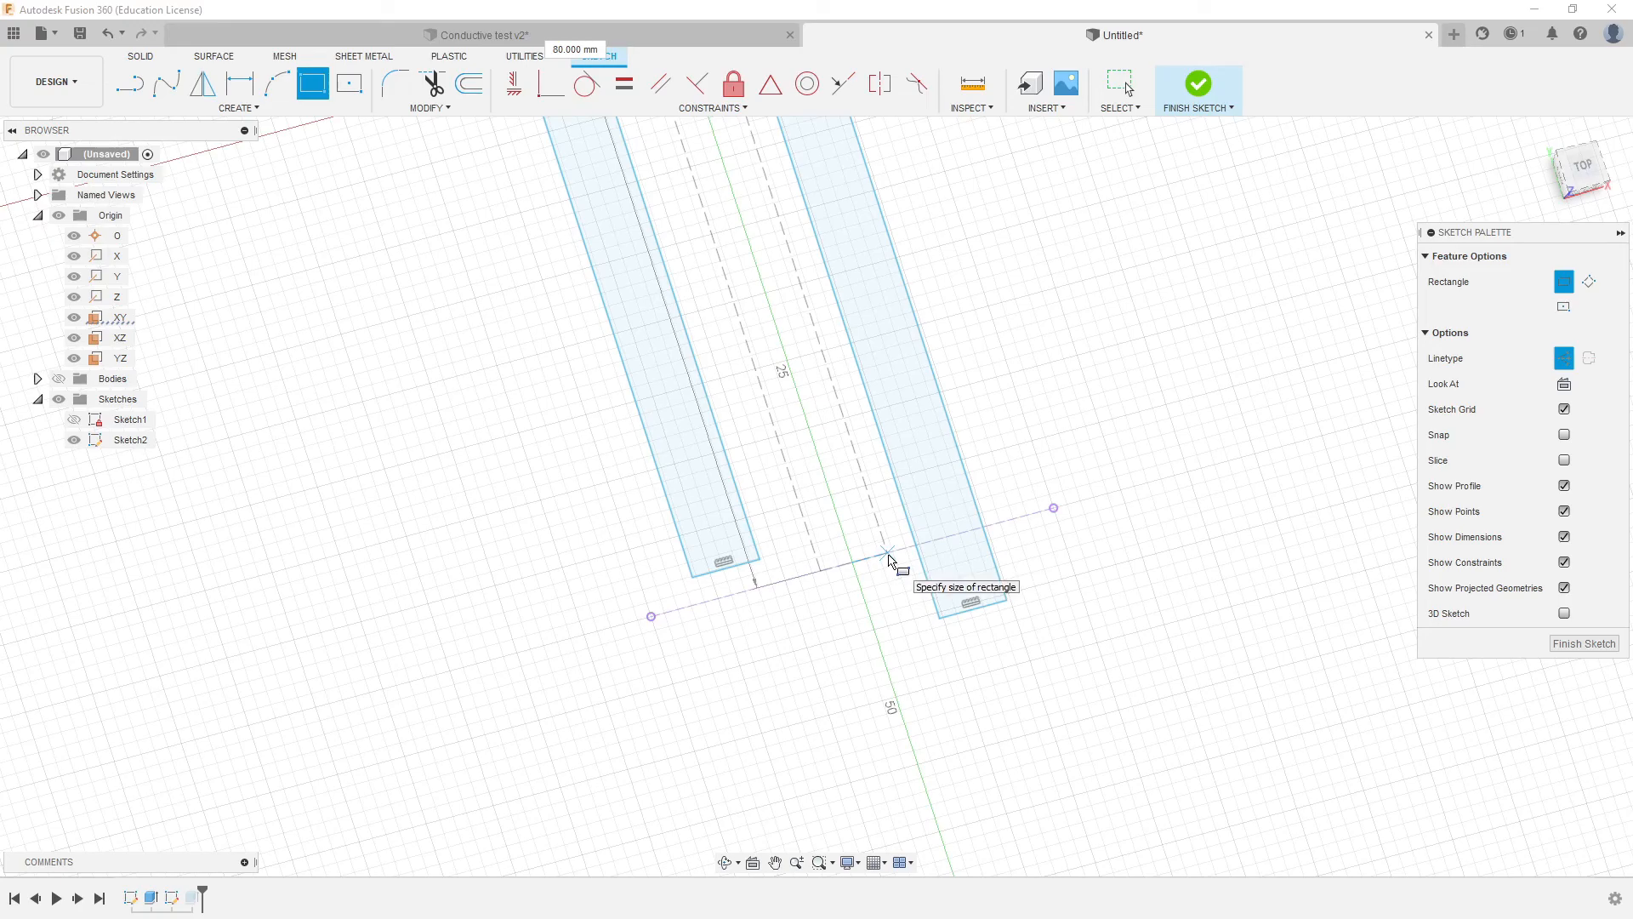
click(888, 555)
key(Escape)
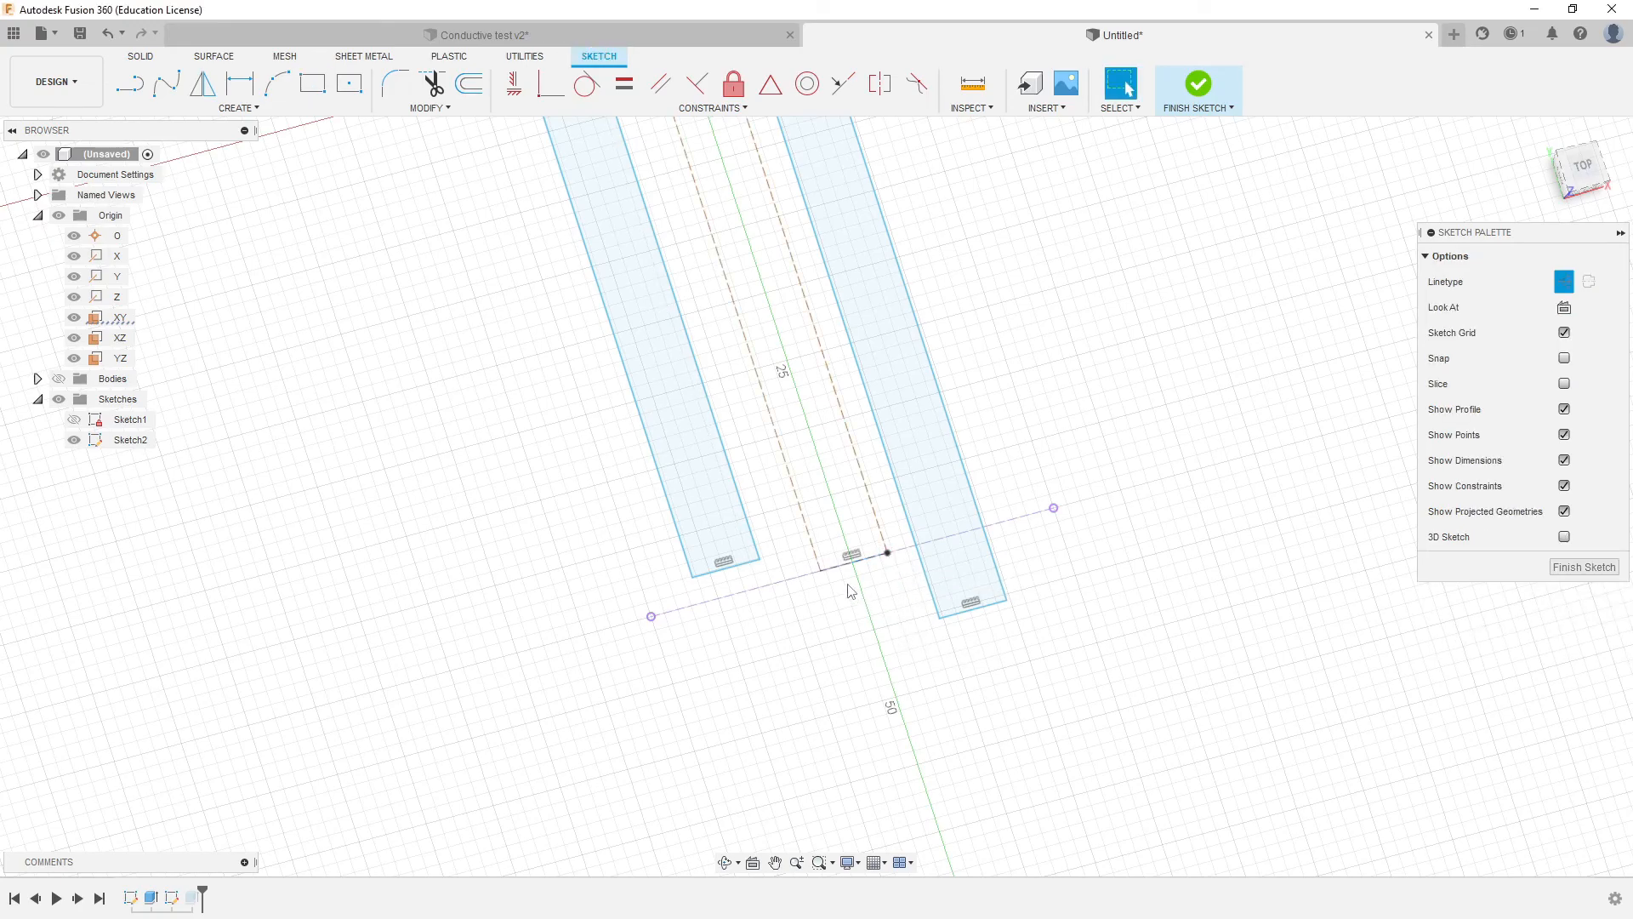
Try widening the construction rectangle by moving its long side, and undo both the widening and the rectangle.
scroll(847, 640, down, 5)
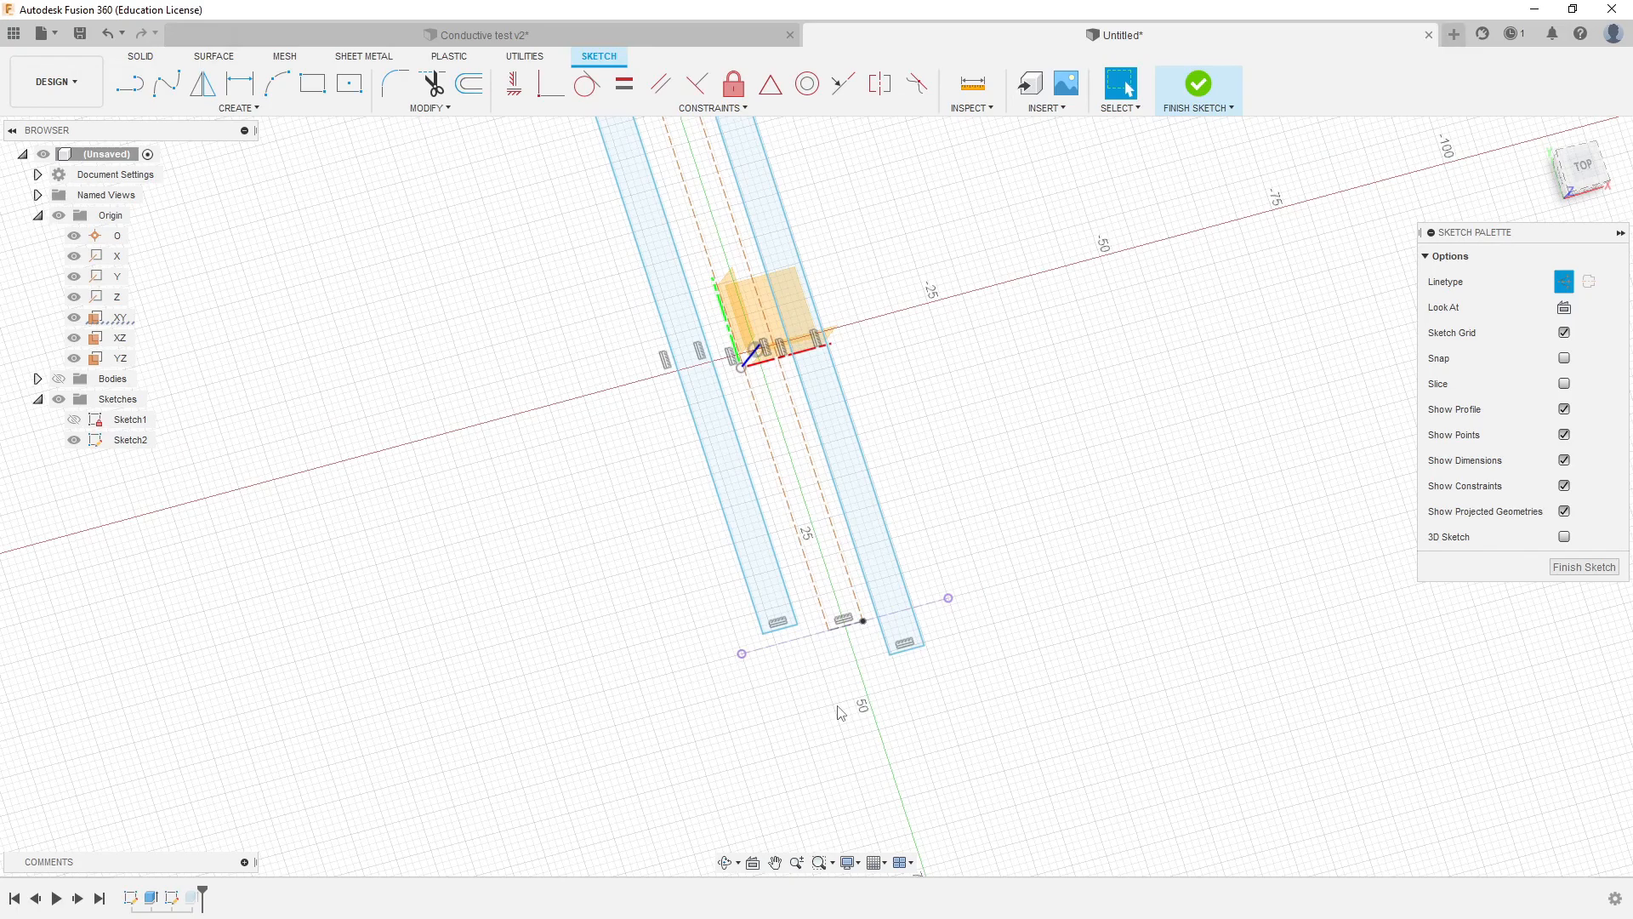
scroll(834, 708, up, 2)
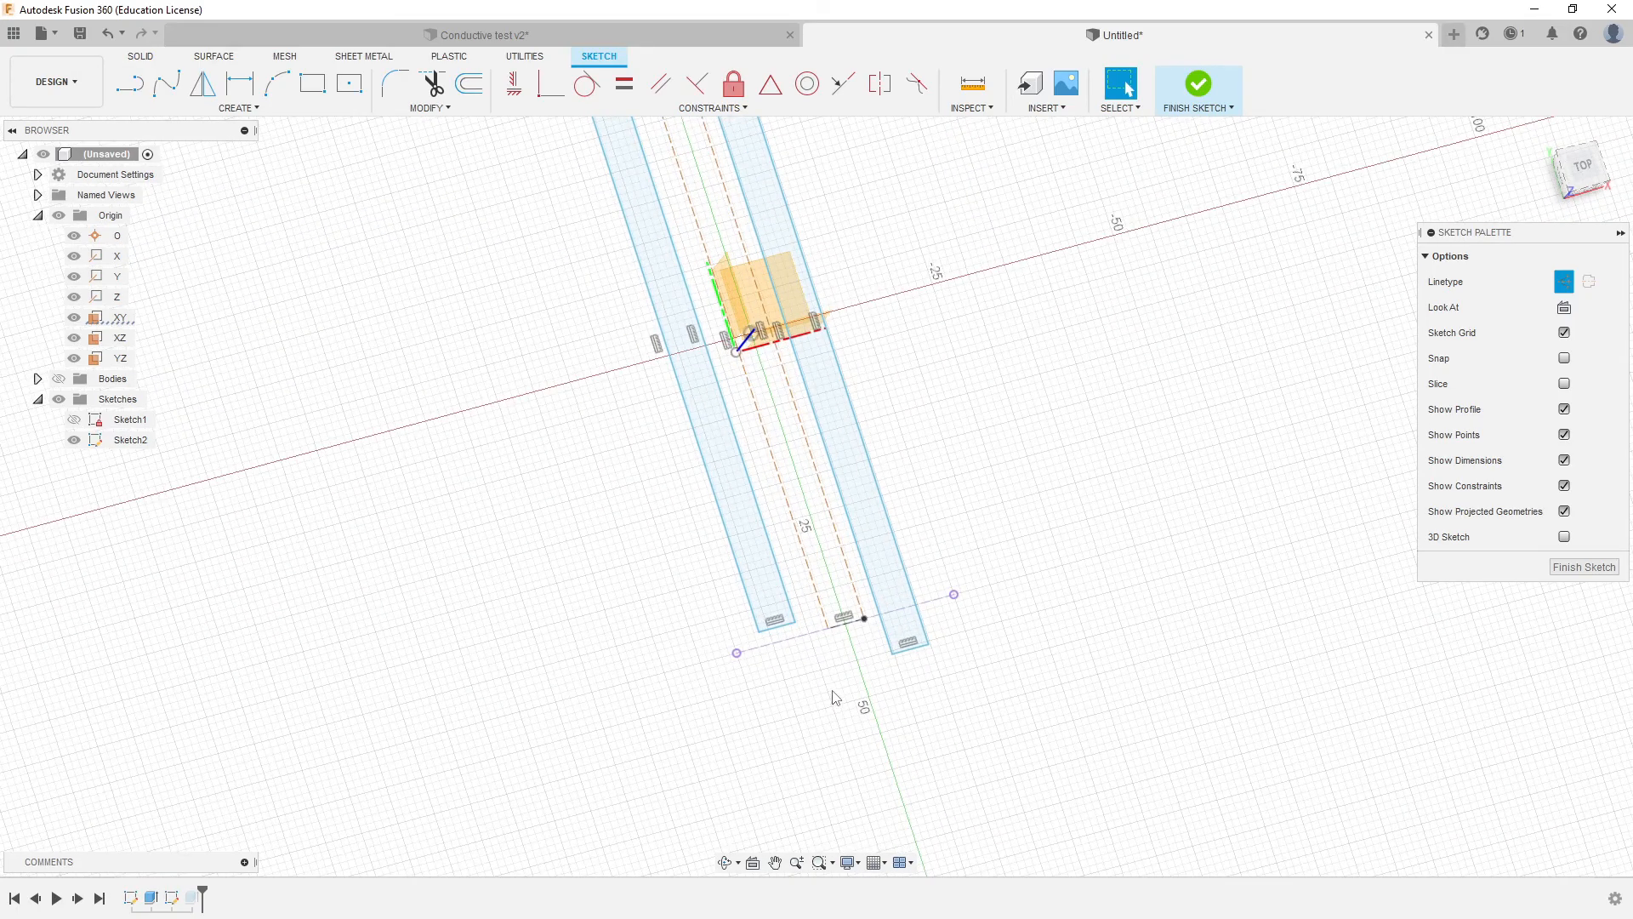
click(848, 625)
drag(848, 625, 873, 615)
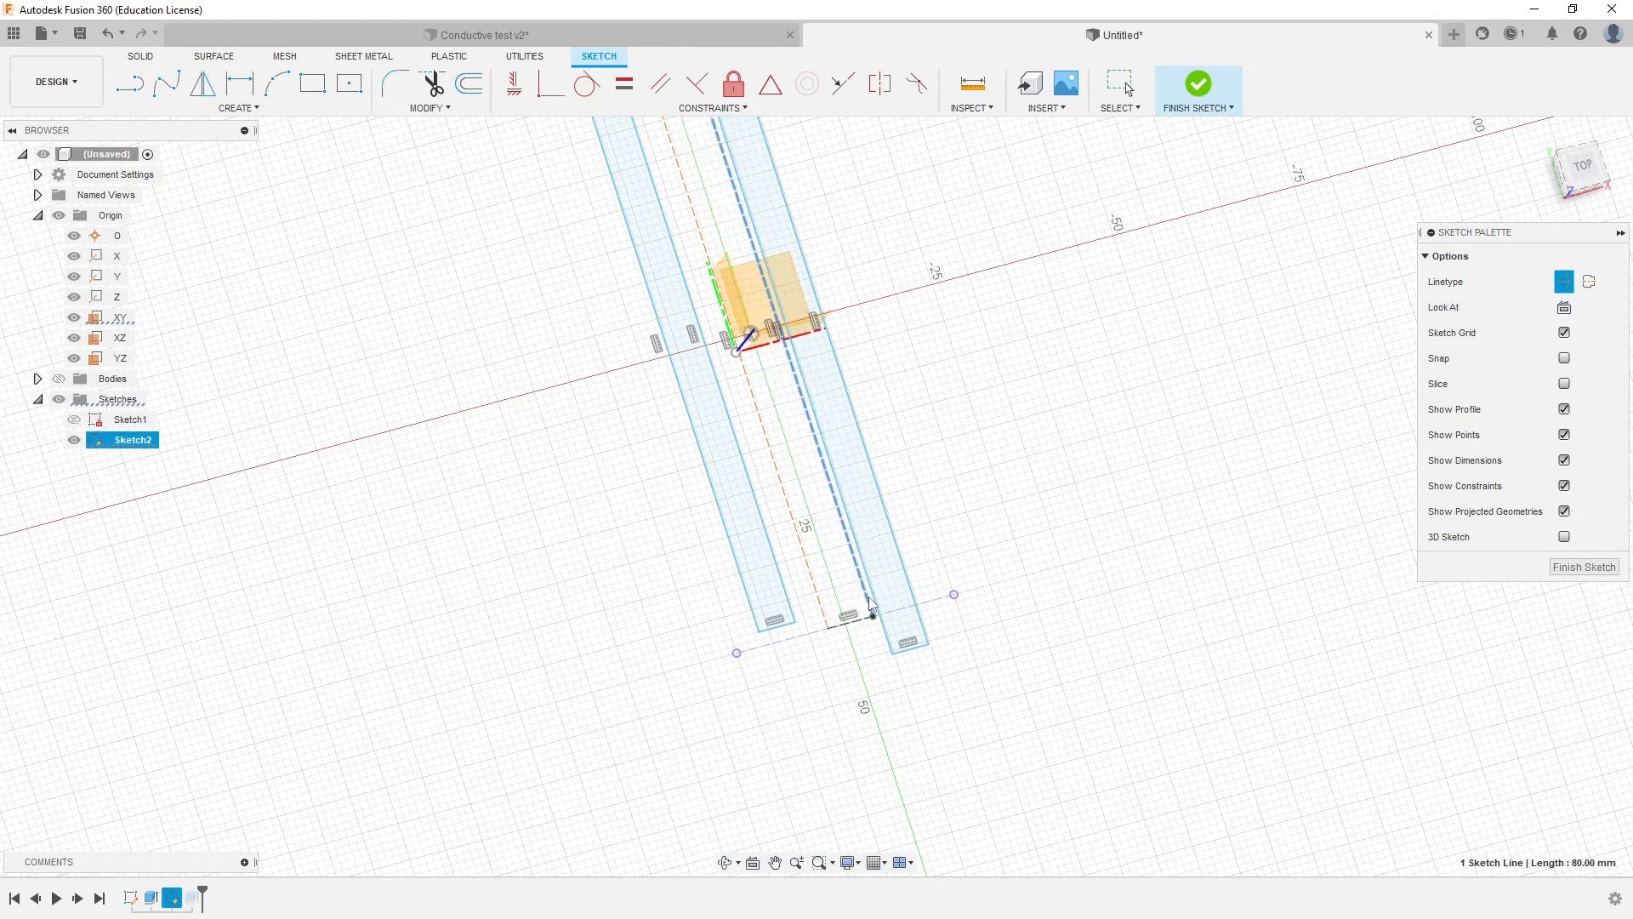
key(ctrl+z)
key(ctrl+z)
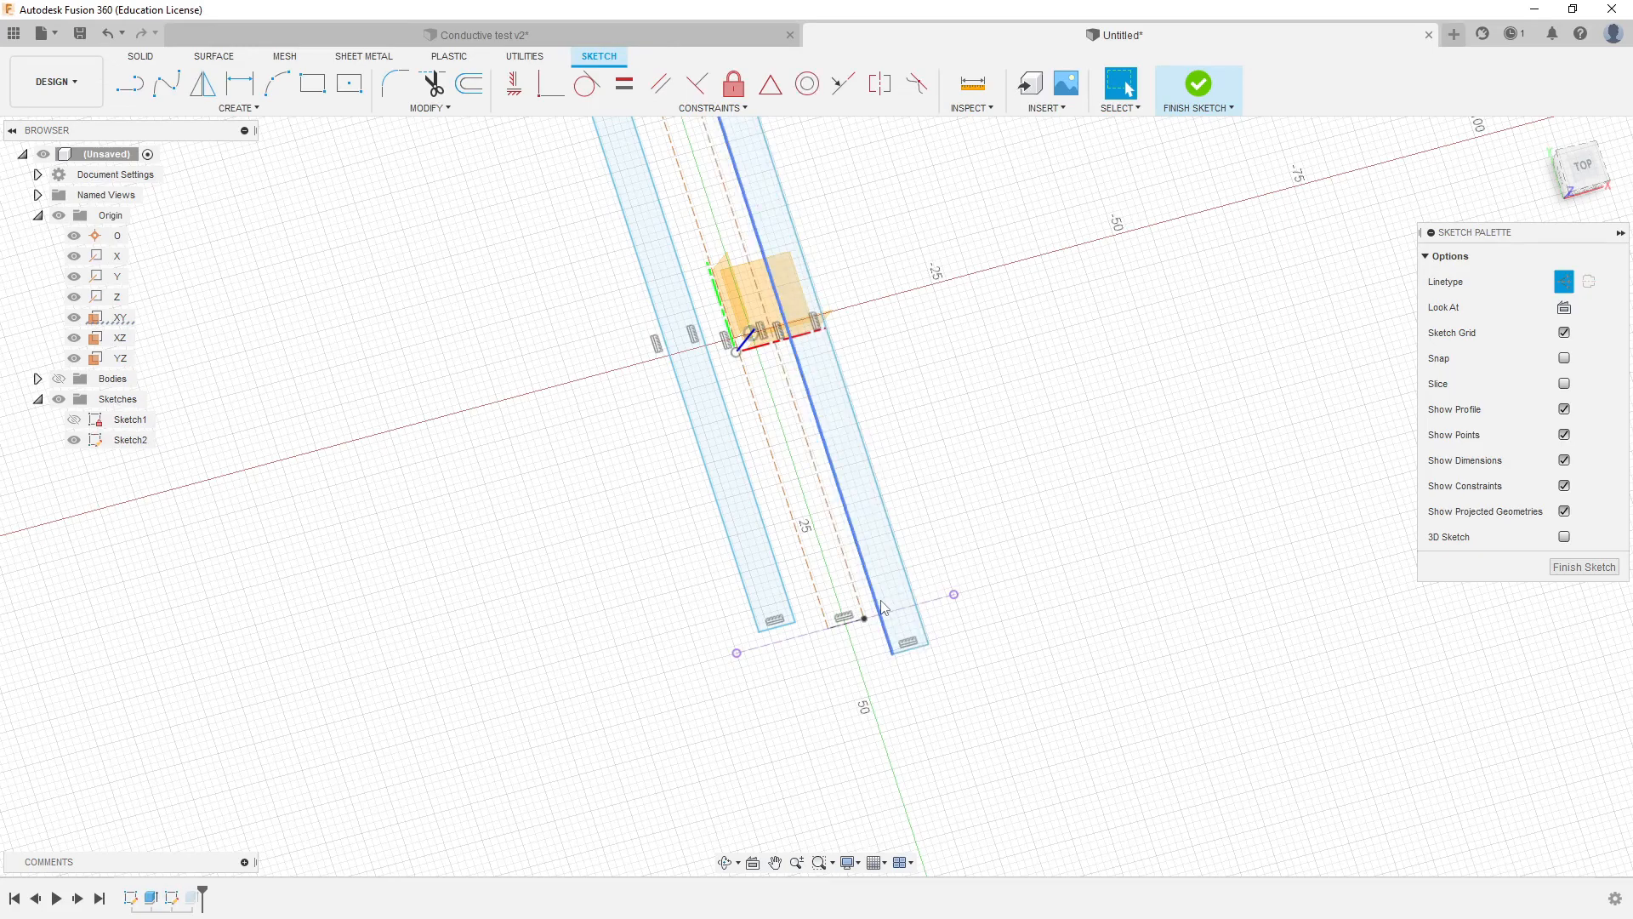
Switch the sketch line type from construction back to normal and focus on the strips' upper ends.
scroll(935, 735, down, 3)
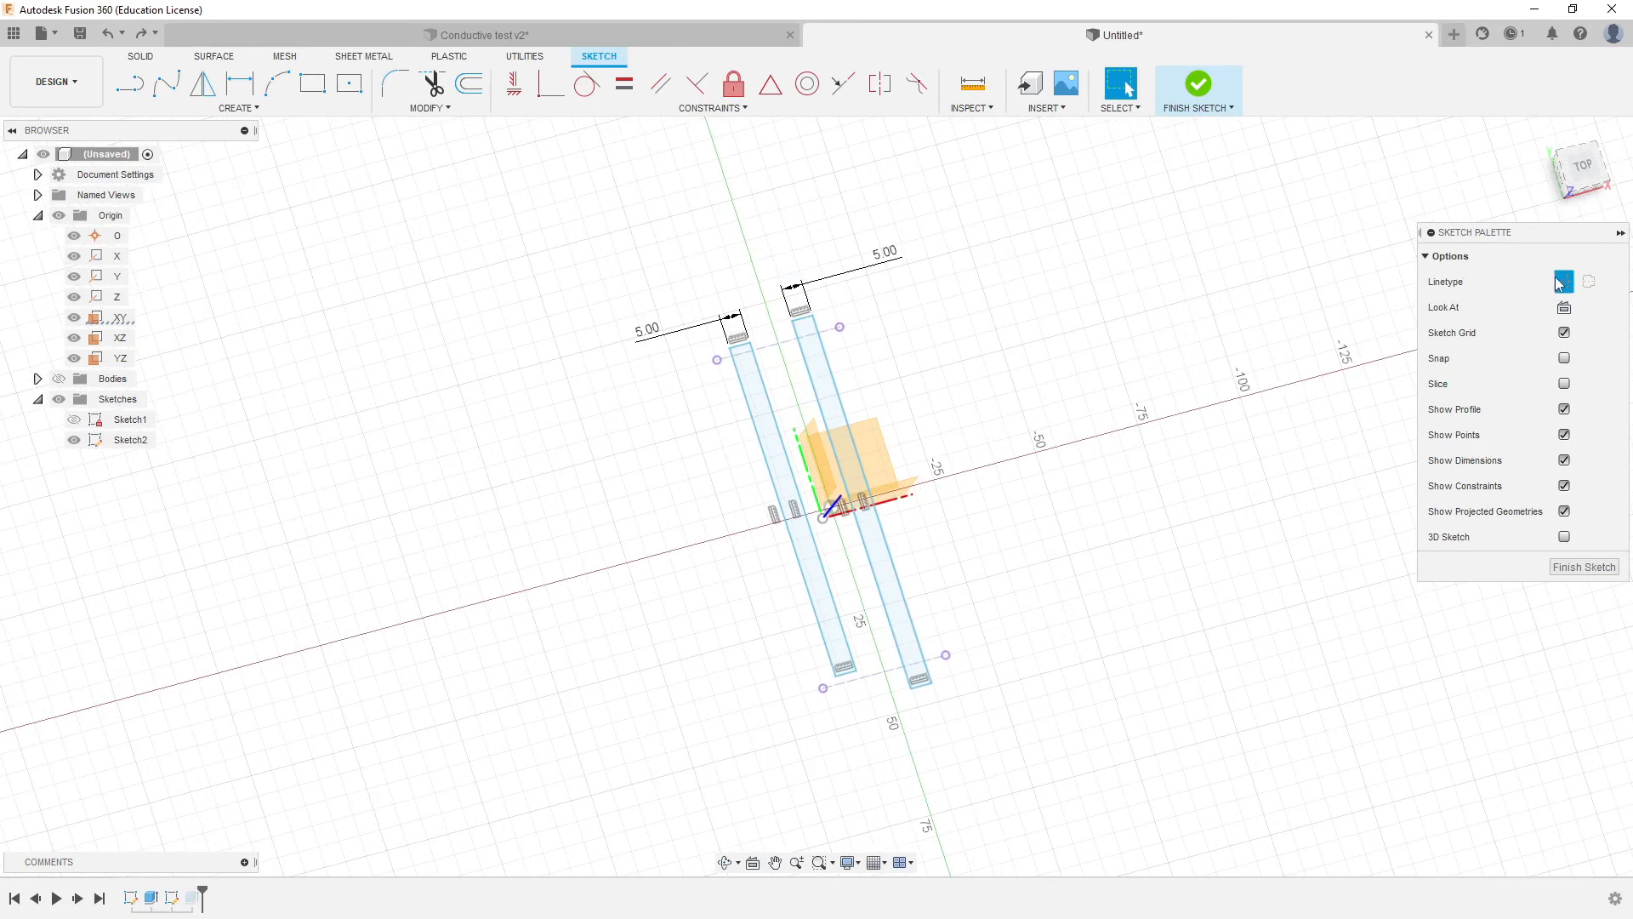
scroll(930, 335, up, 2)
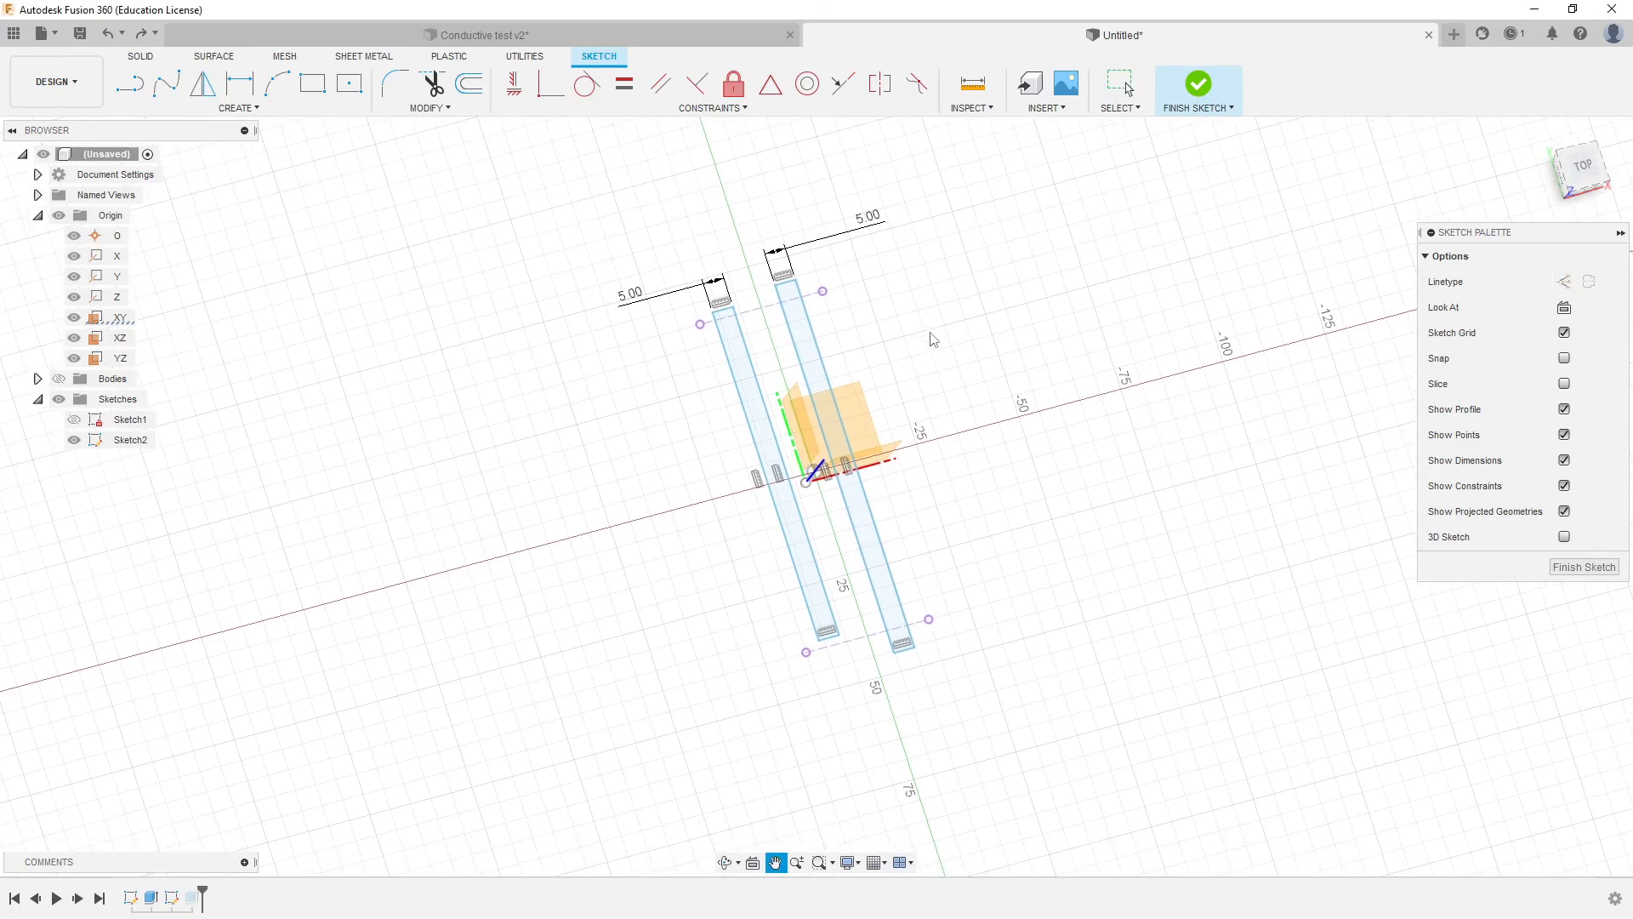
scroll(681, 302, up, 3)
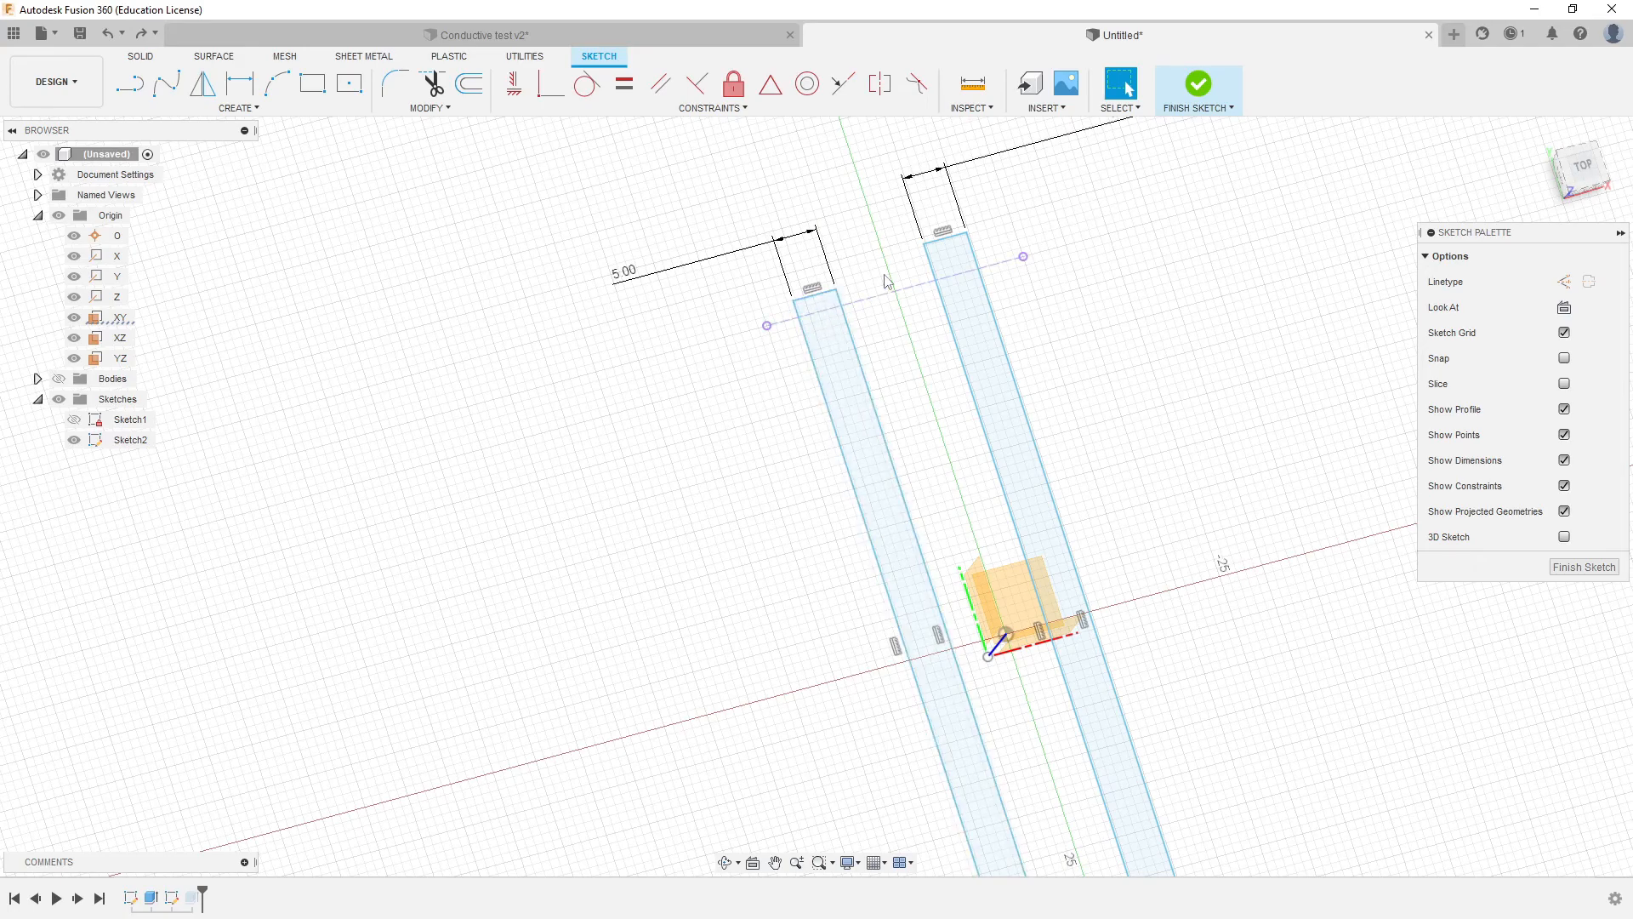
middle_drag(857, 315, 848, 381)
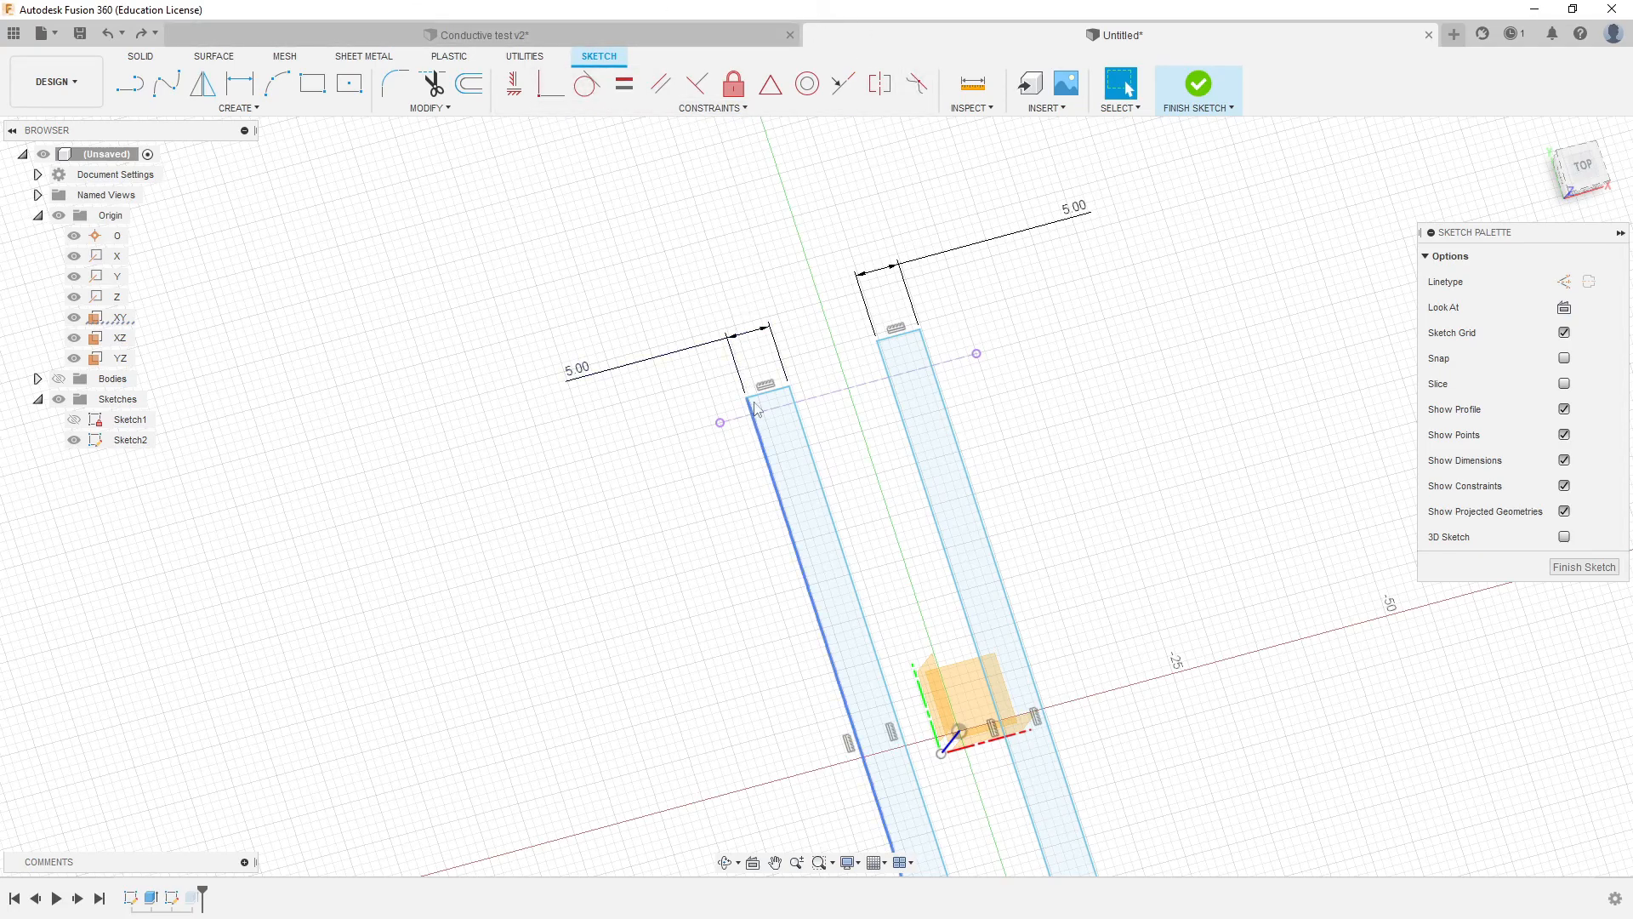
middle_drag(779, 403, 726, 404)
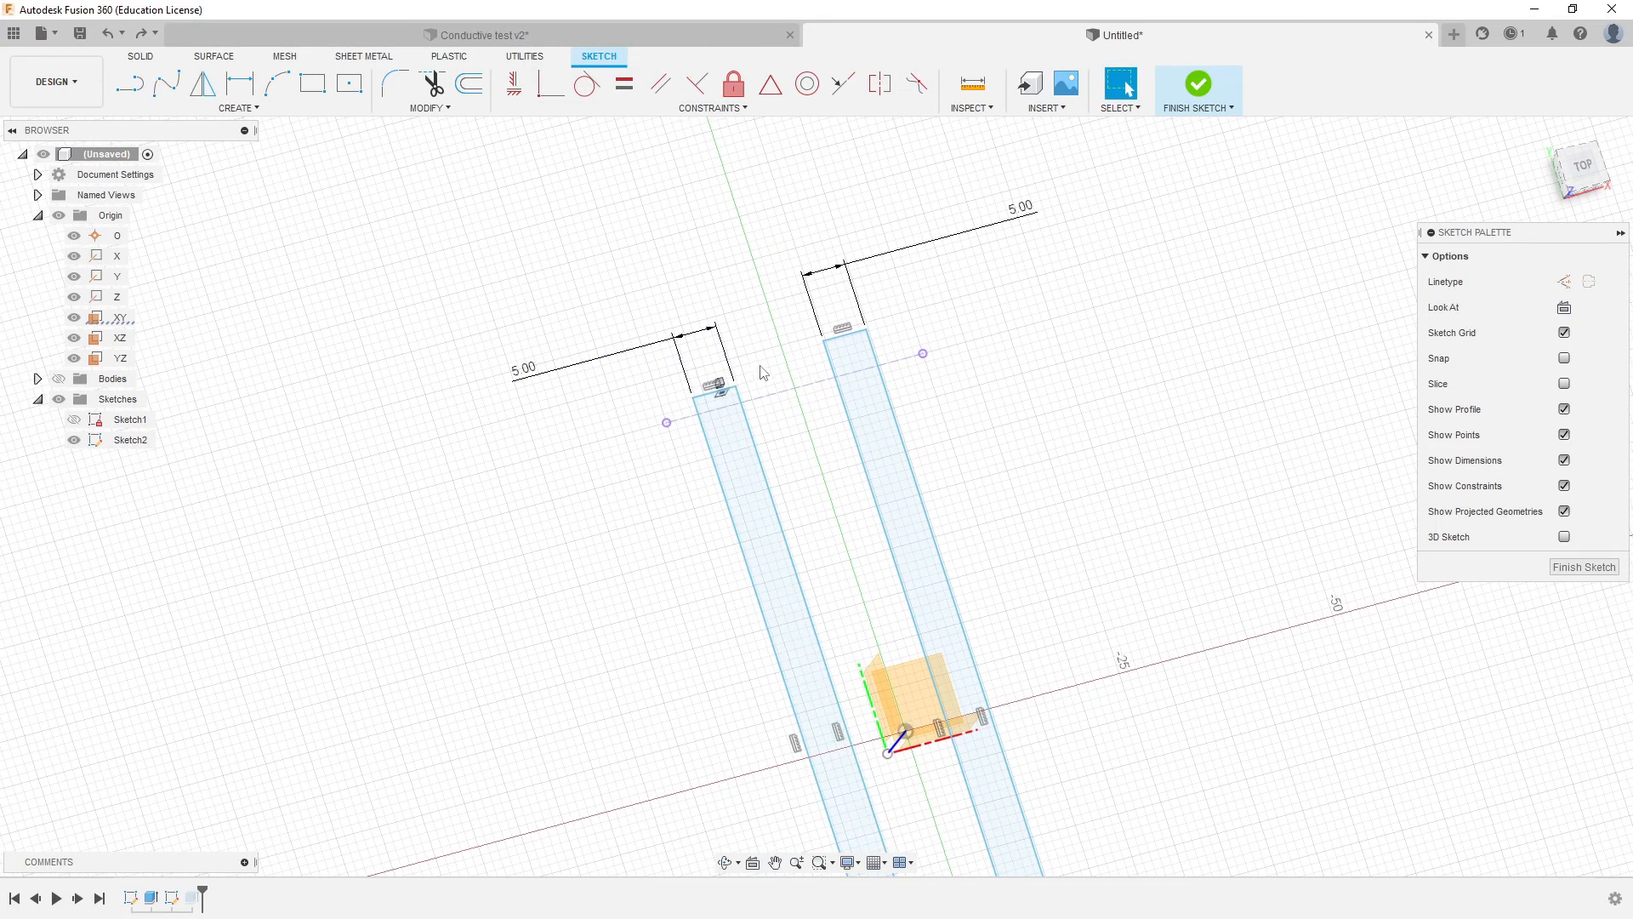
scroll(760, 373, up, 4)
scroll(736, 397, up, 2)
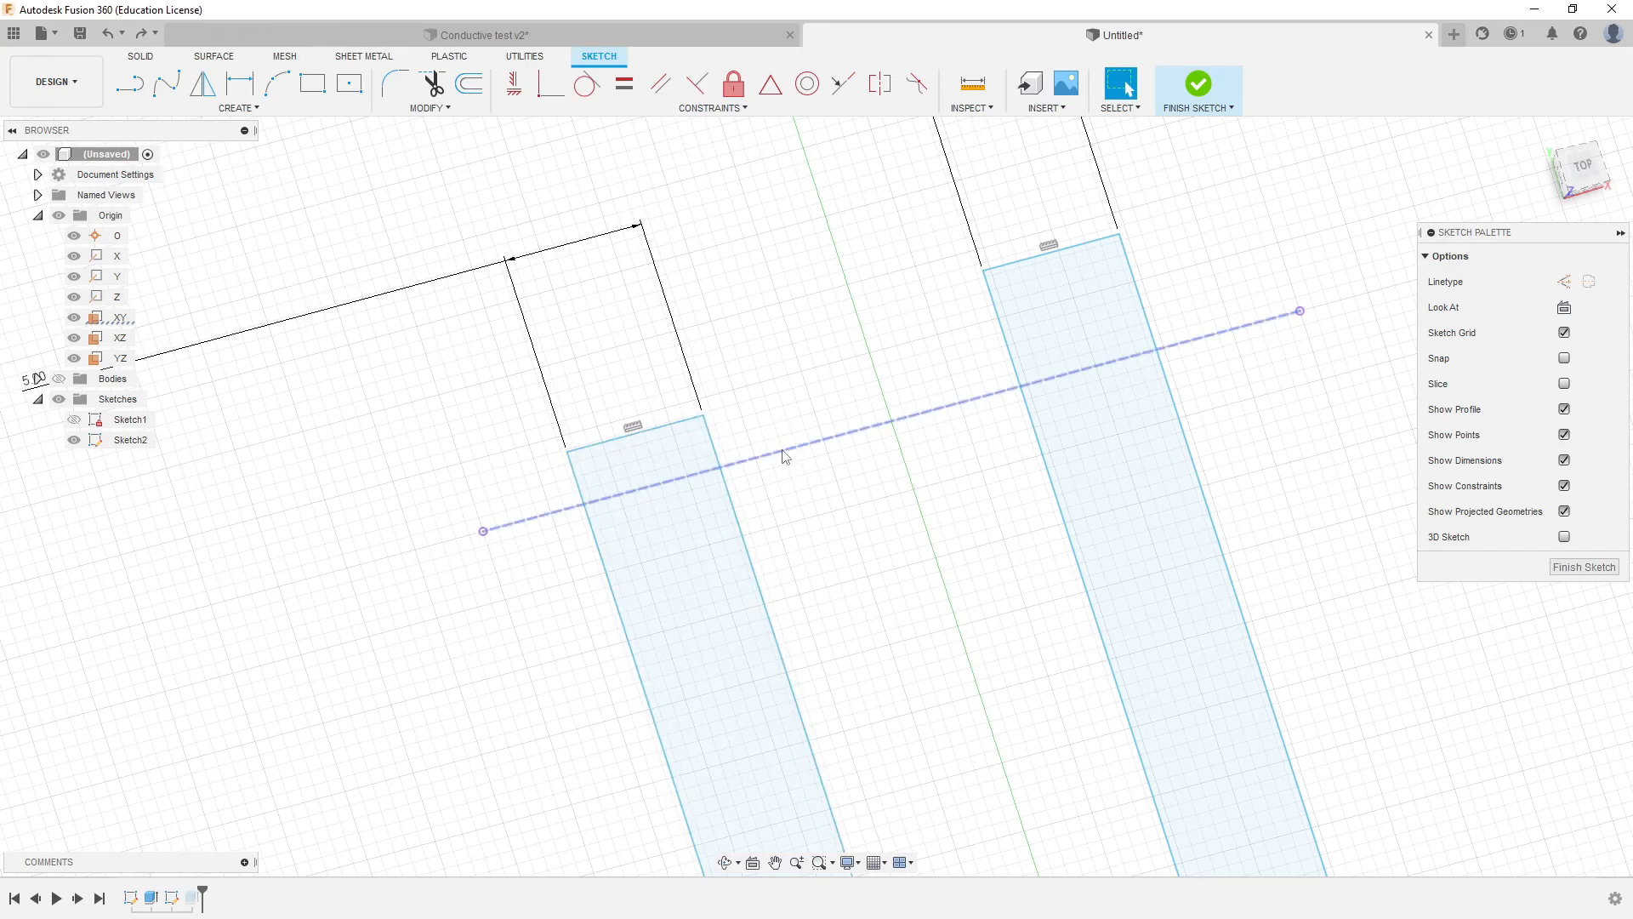
scroll(768, 340, down, 4)
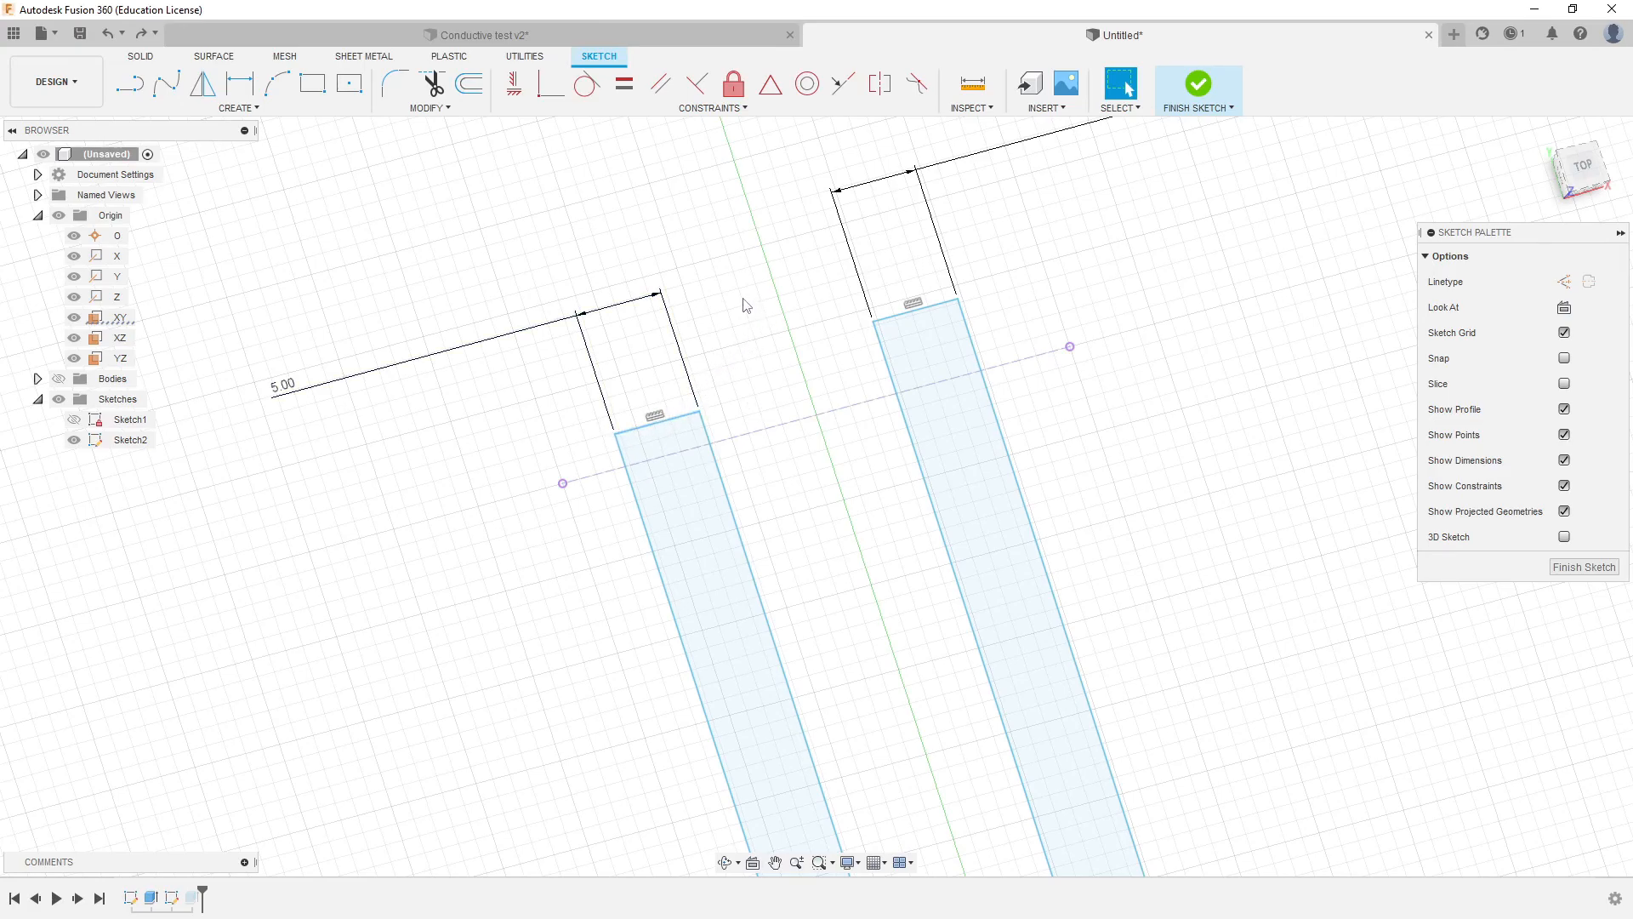
Make the left strip's upper end line collinear with the upper projected construction line.
click(650, 424)
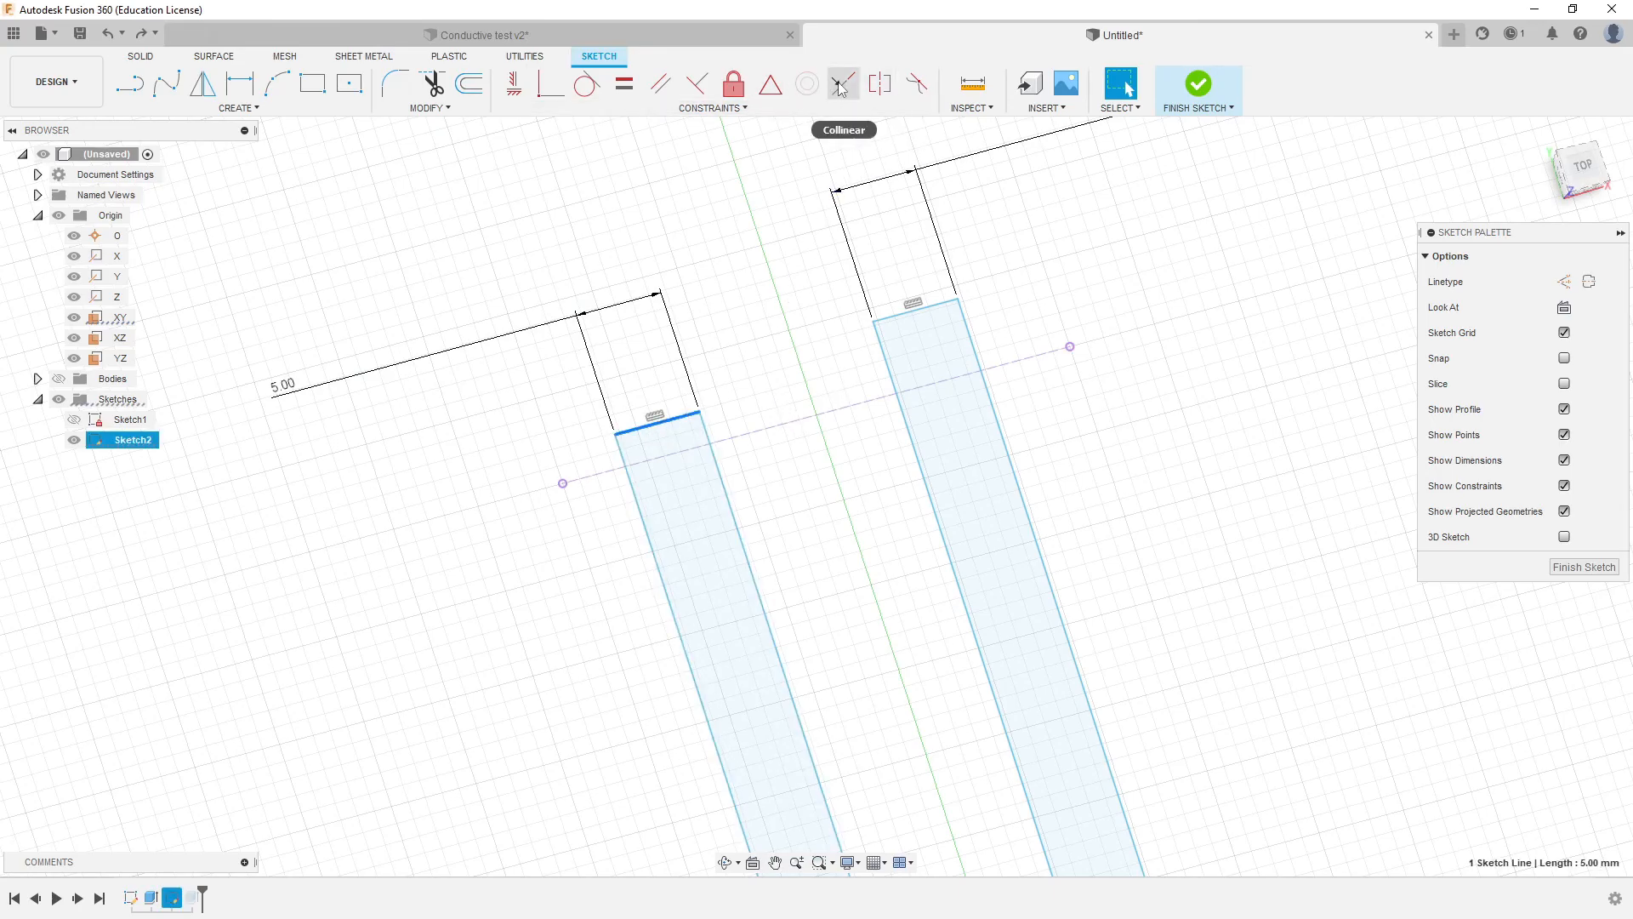
click(721, 377)
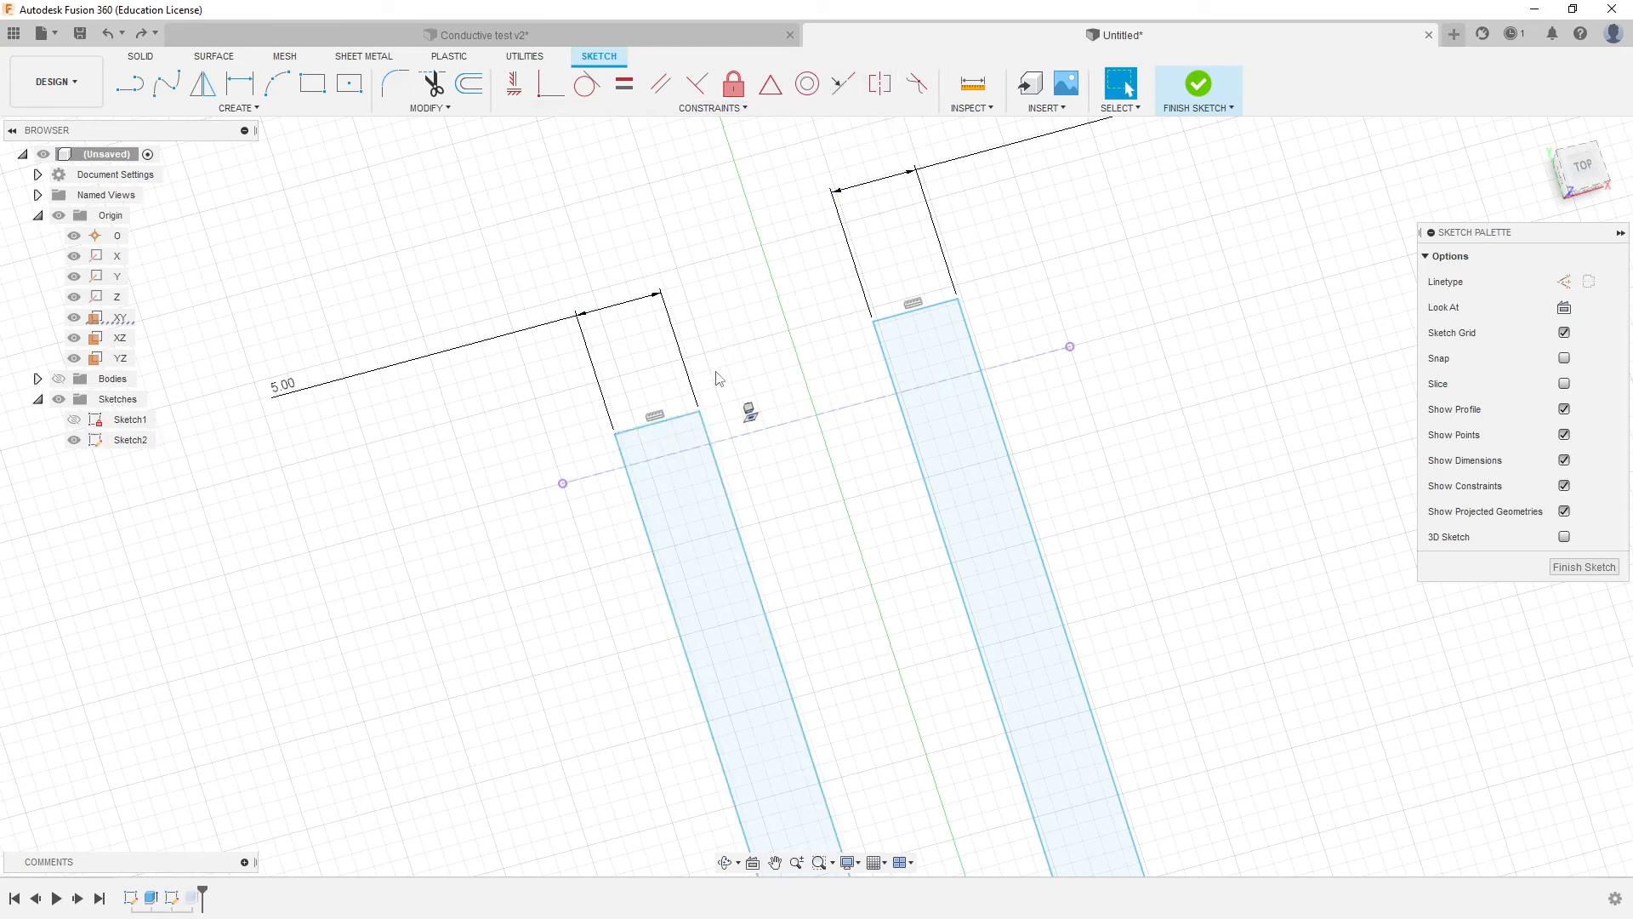
click(677, 423)
click(740, 434)
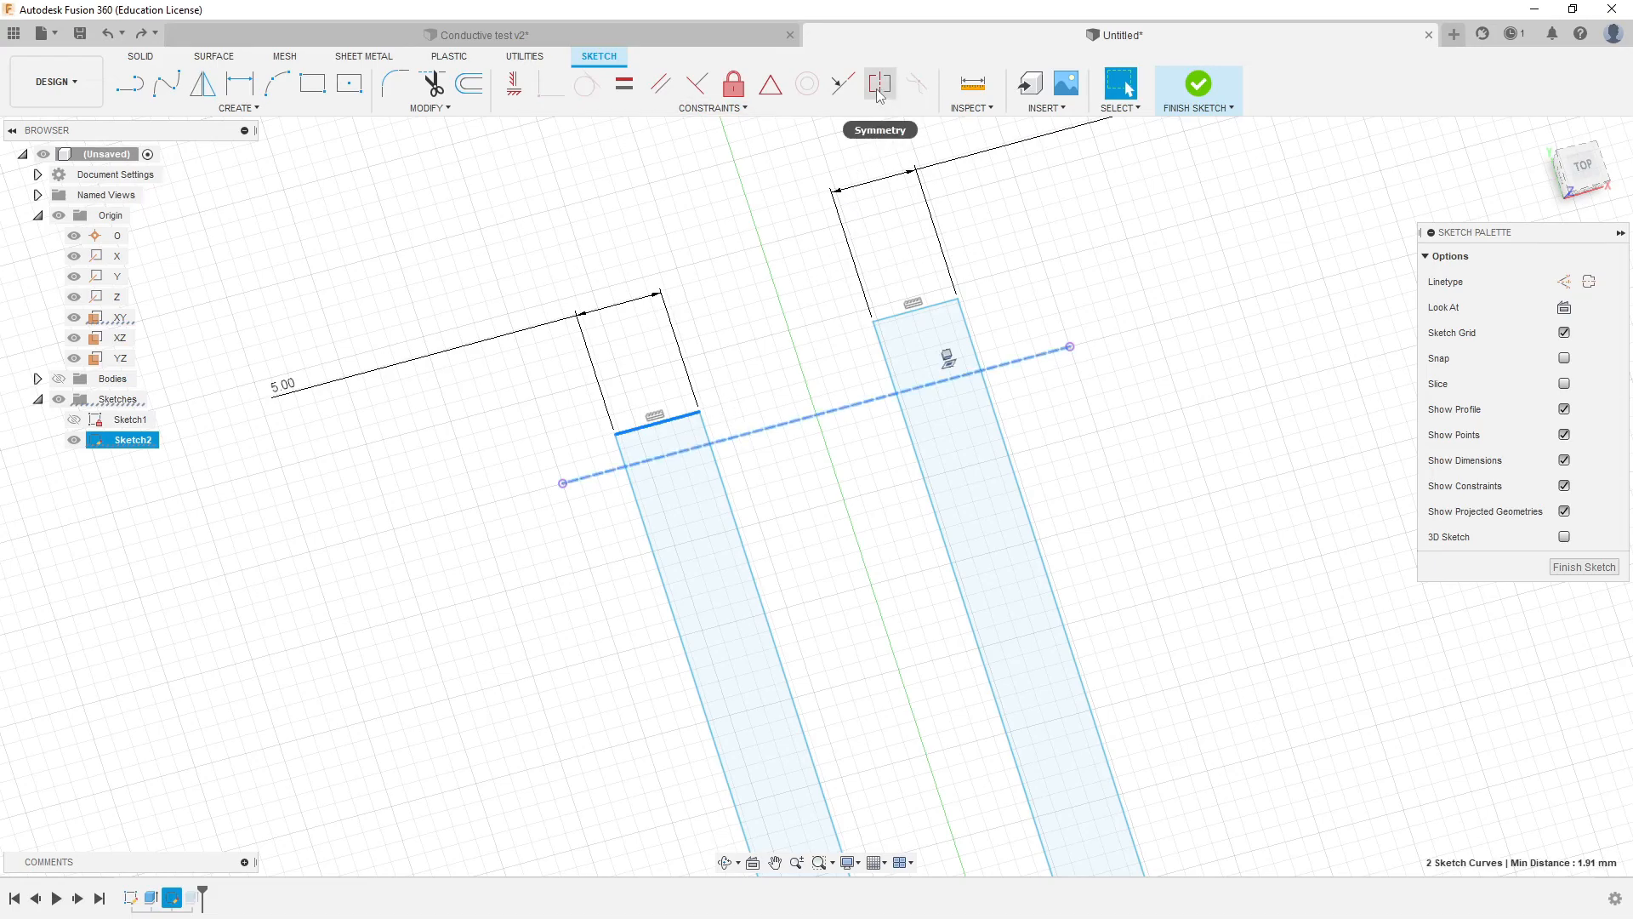
click(838, 87)
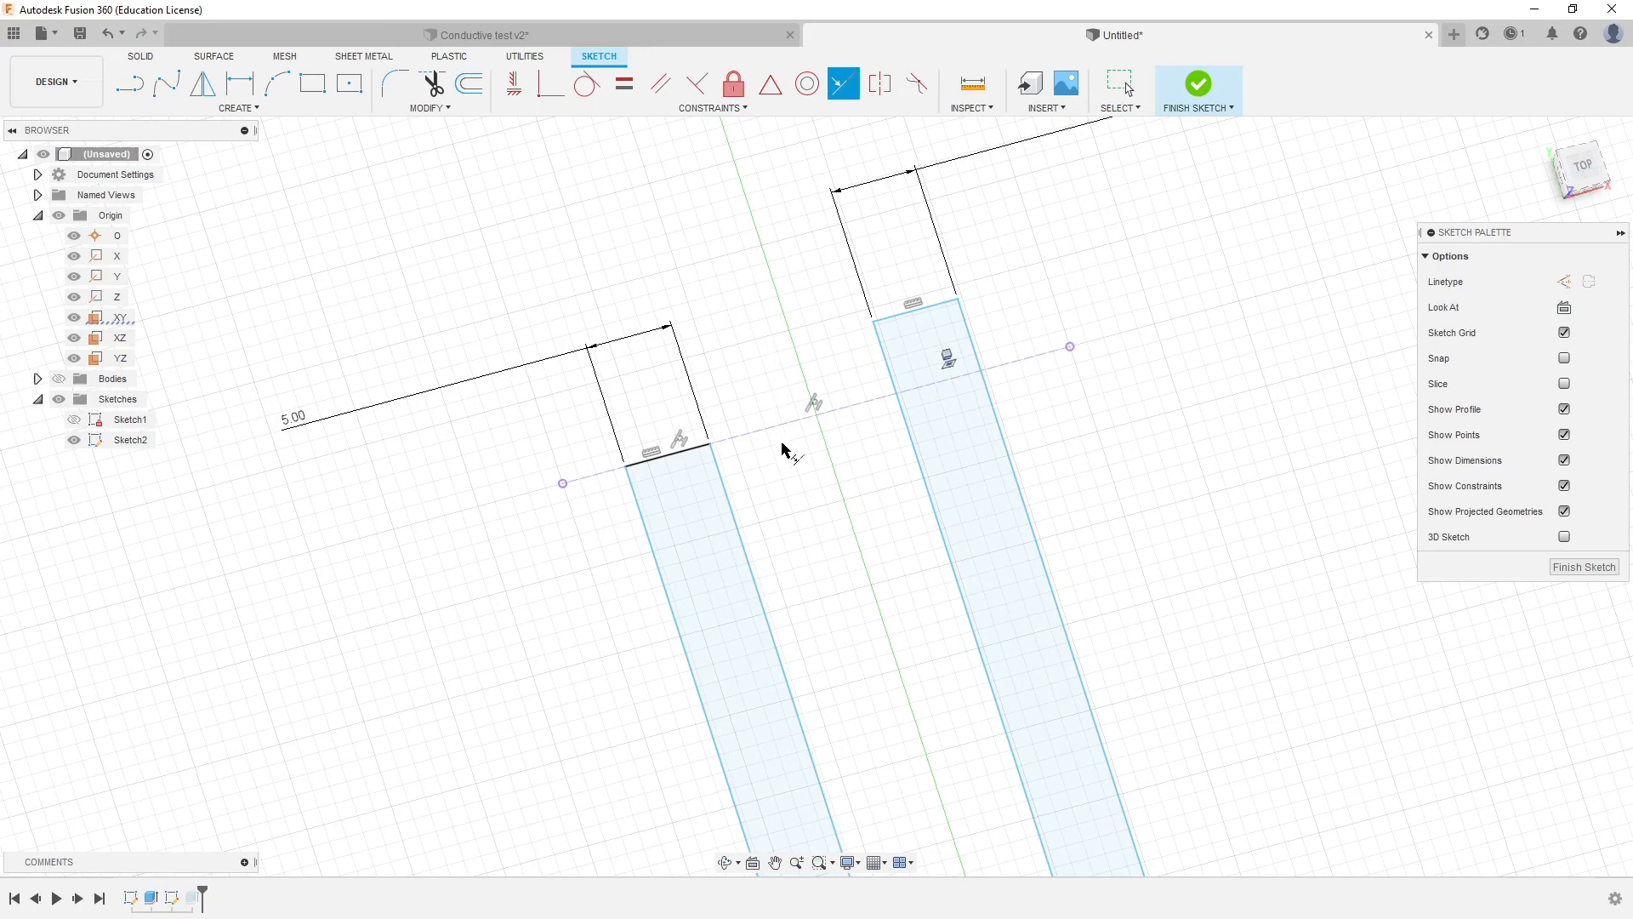
Try making the left strip's lower end line collinear with the lower projected construction line, and undo the constraint.
middle_drag(762, 498, 725, 291)
middle_drag(807, 519, 723, 169)
middle_drag(793, 553, 724, 146)
mouse_move(792, 291)
middle_down()
mouse_move(849, 449)
mouse_move(742, 140)
middle_up()
middle_drag(930, 509, 857, 365)
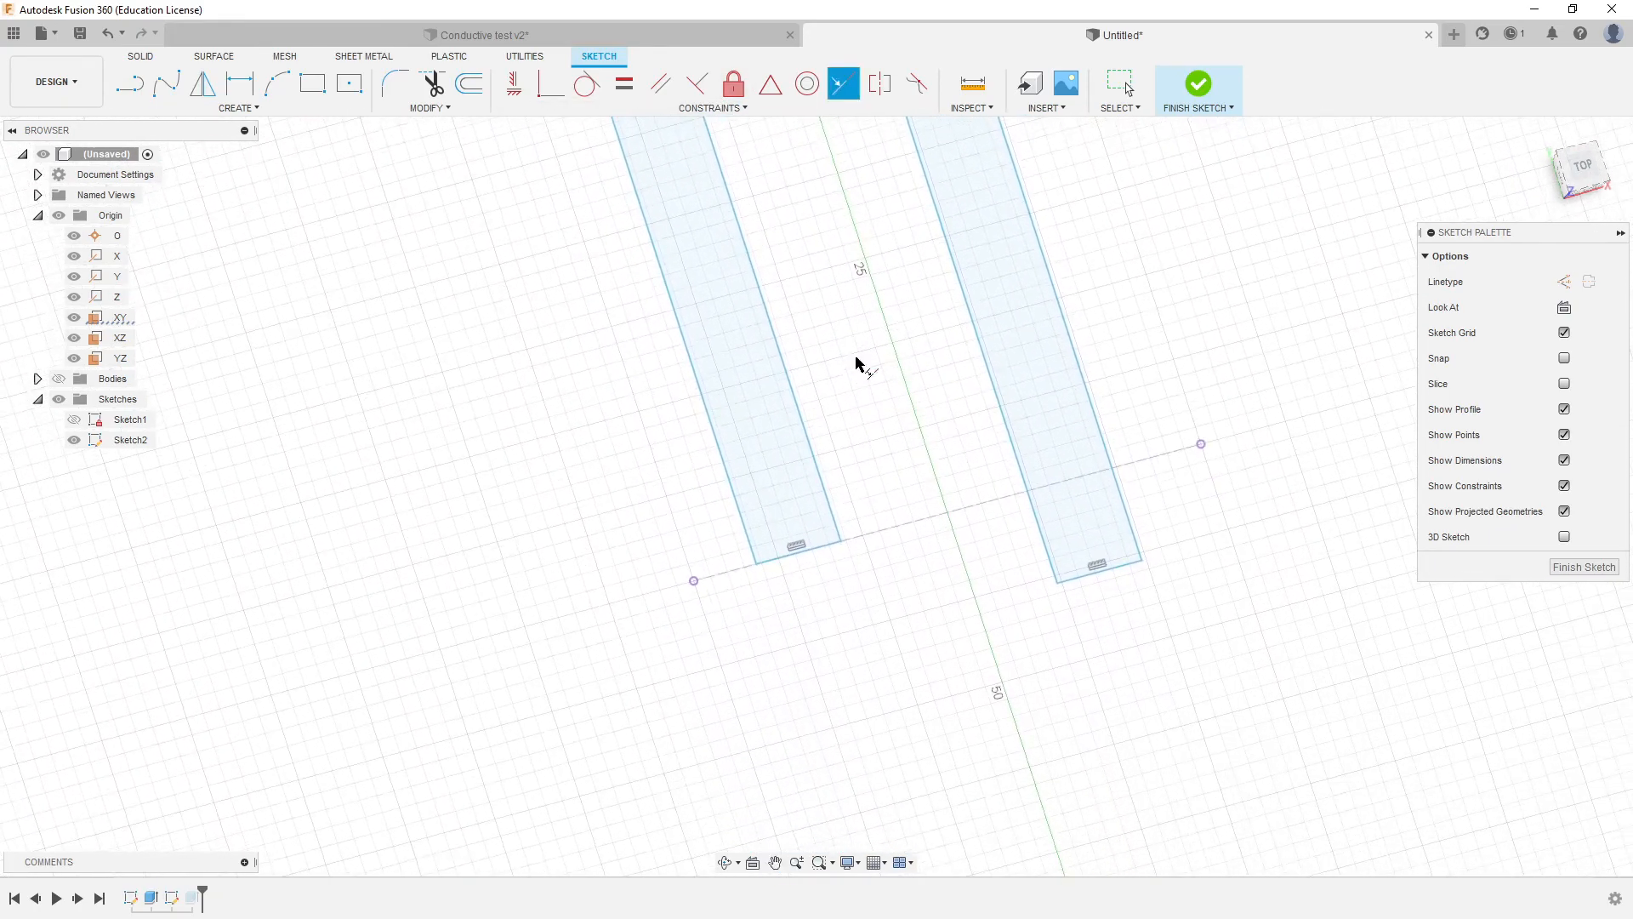
scroll(821, 558, up, 4)
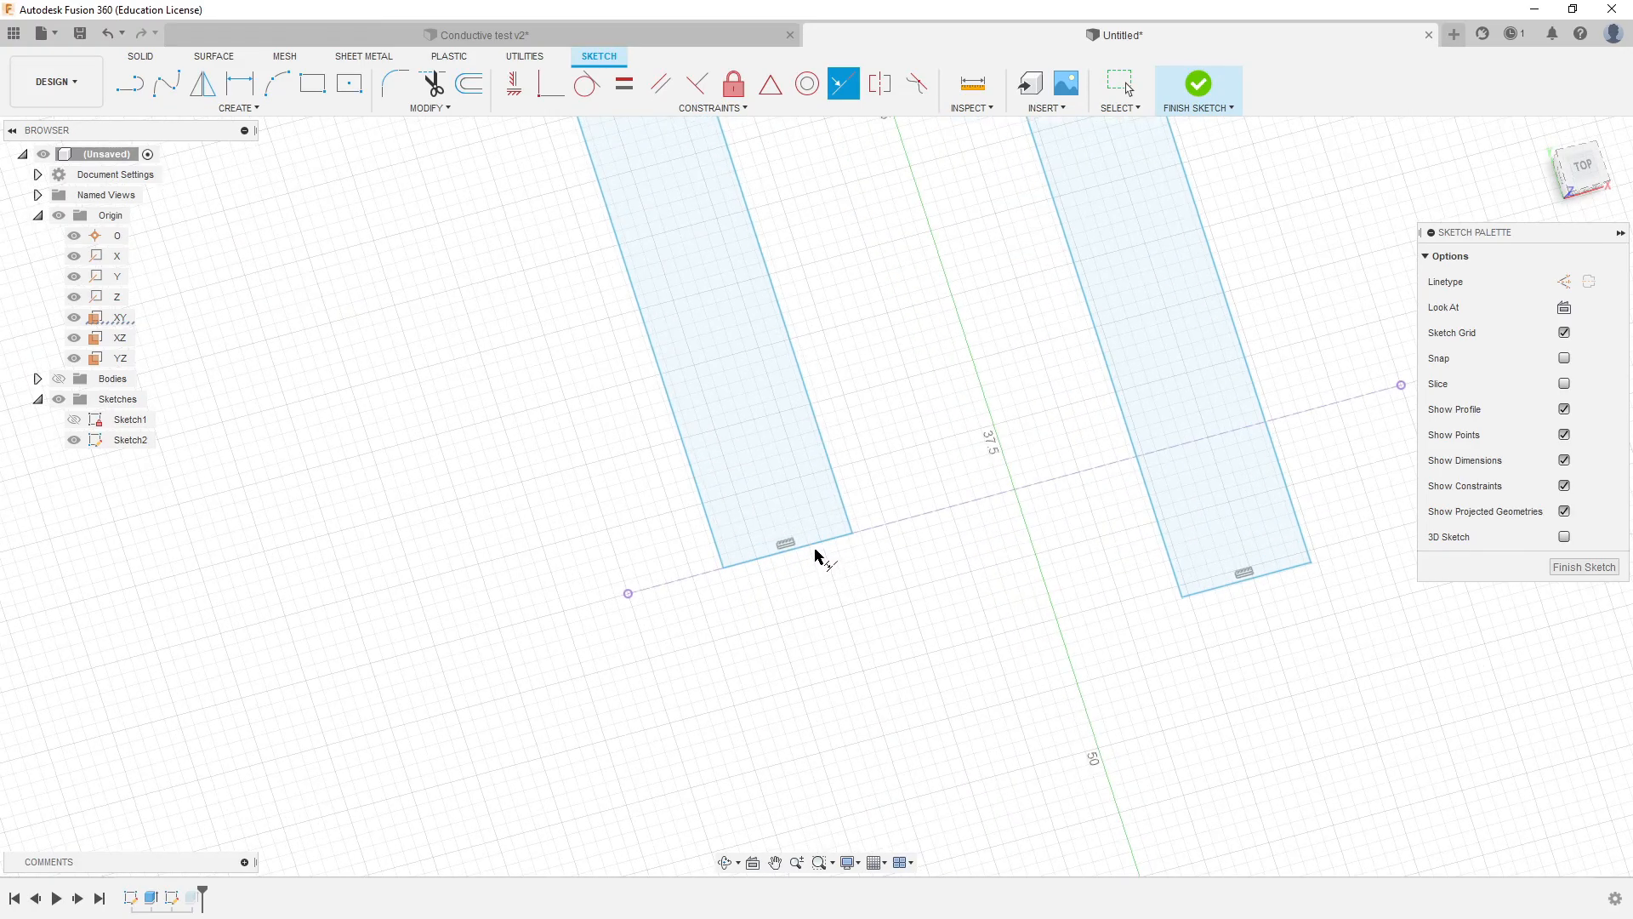
scroll(906, 644, down, 5)
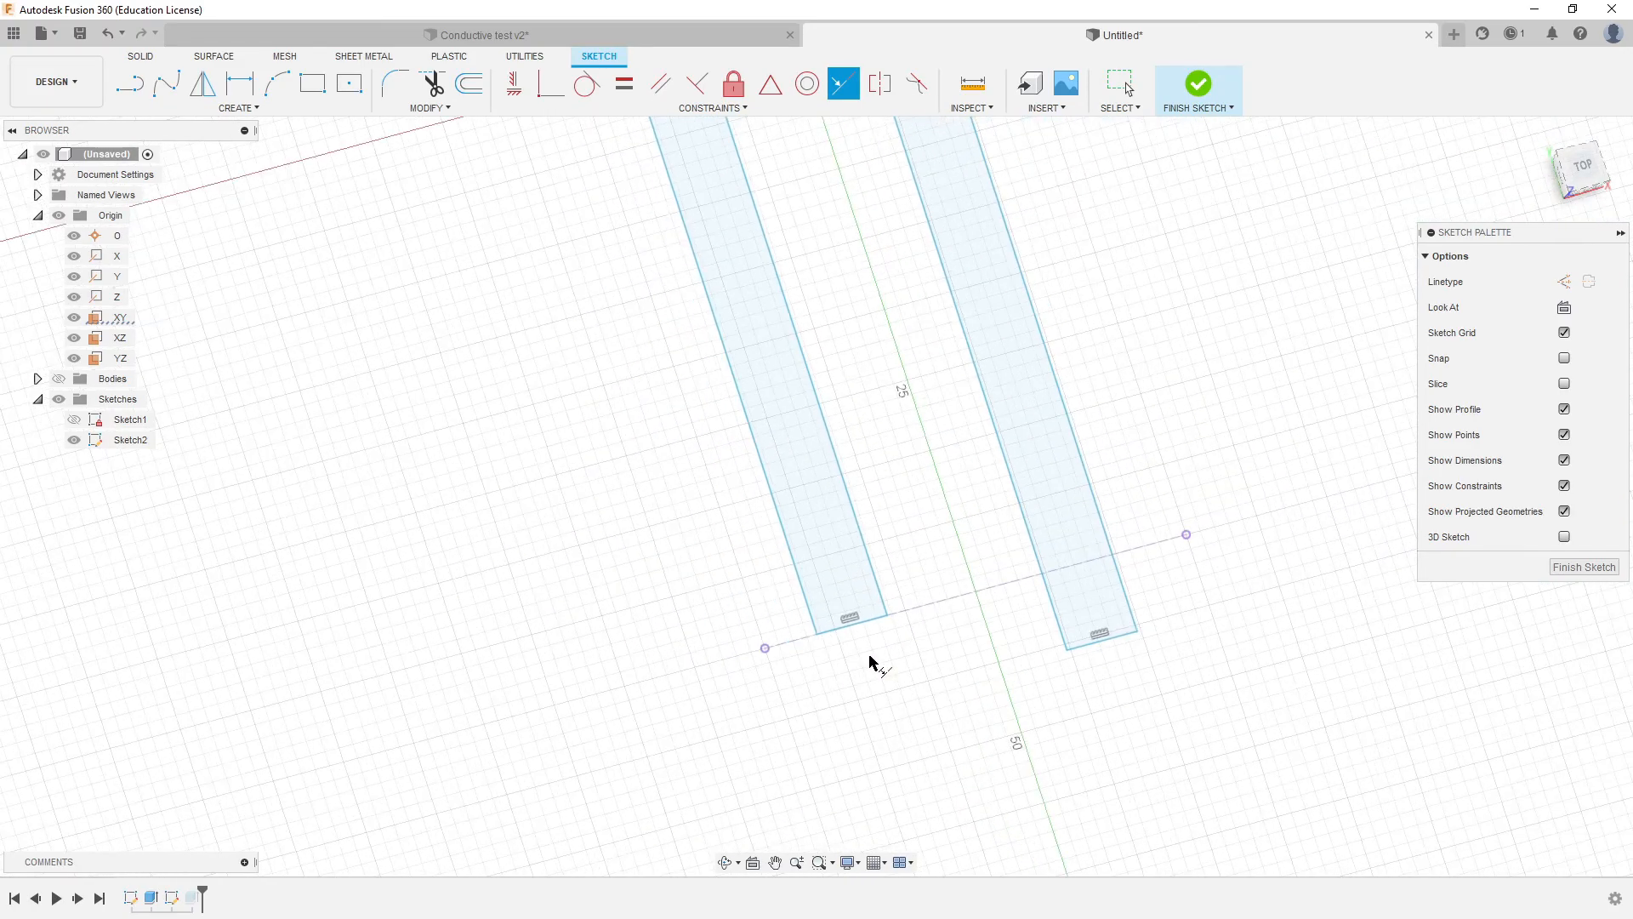
scroll(861, 577, up, 4)
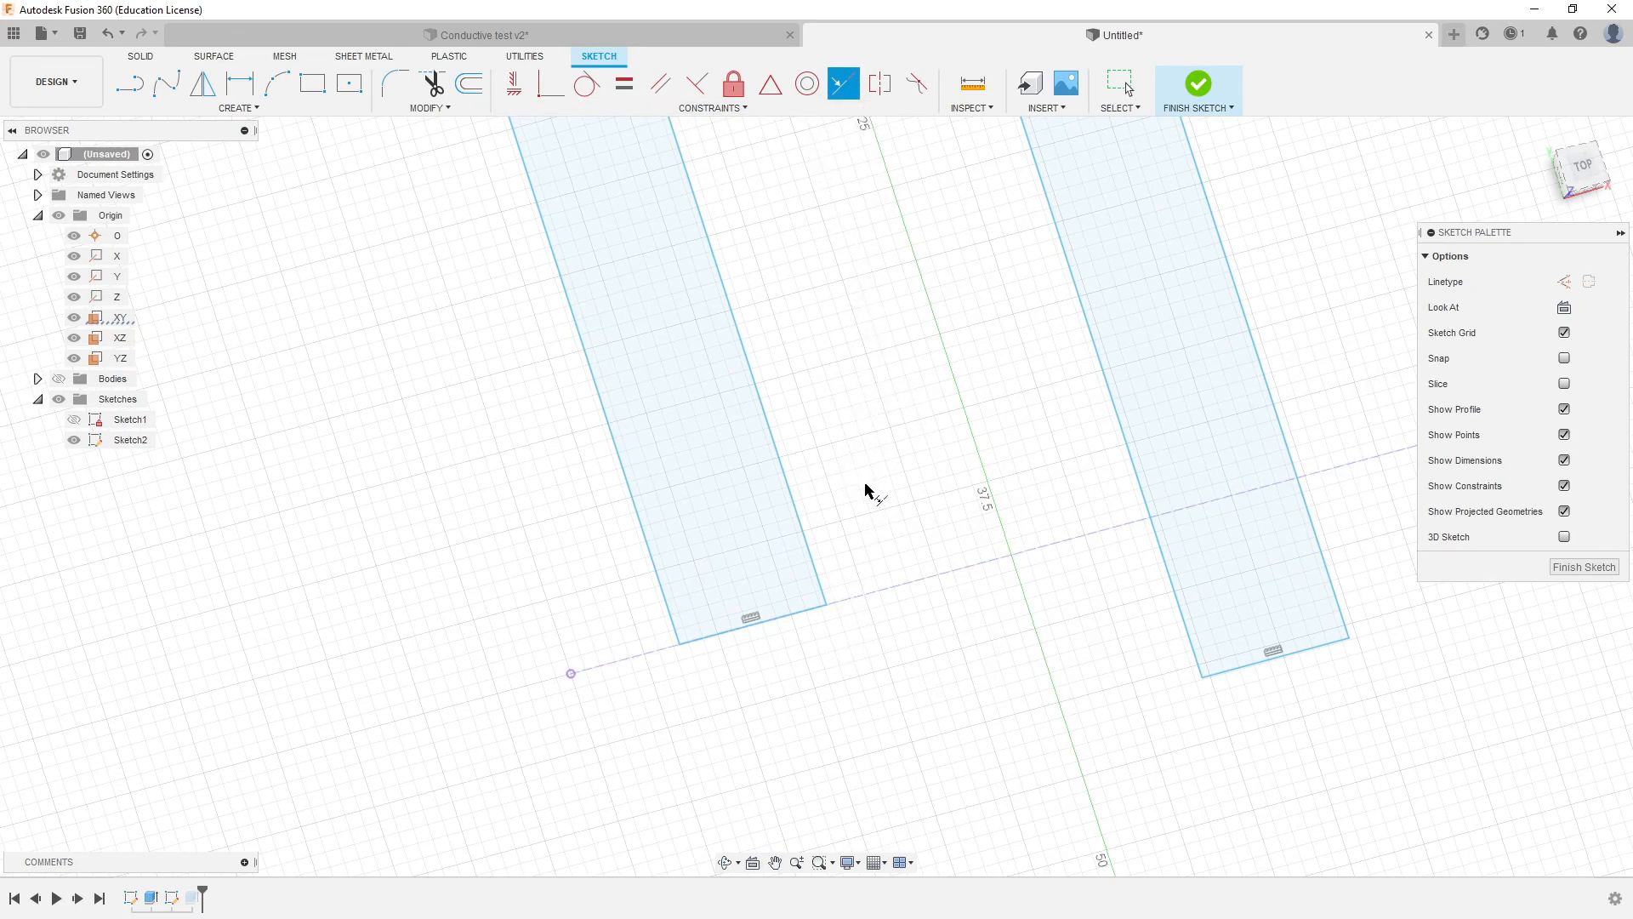
click(815, 611)
click(893, 585)
middle_drag(900, 617, 717, 632)
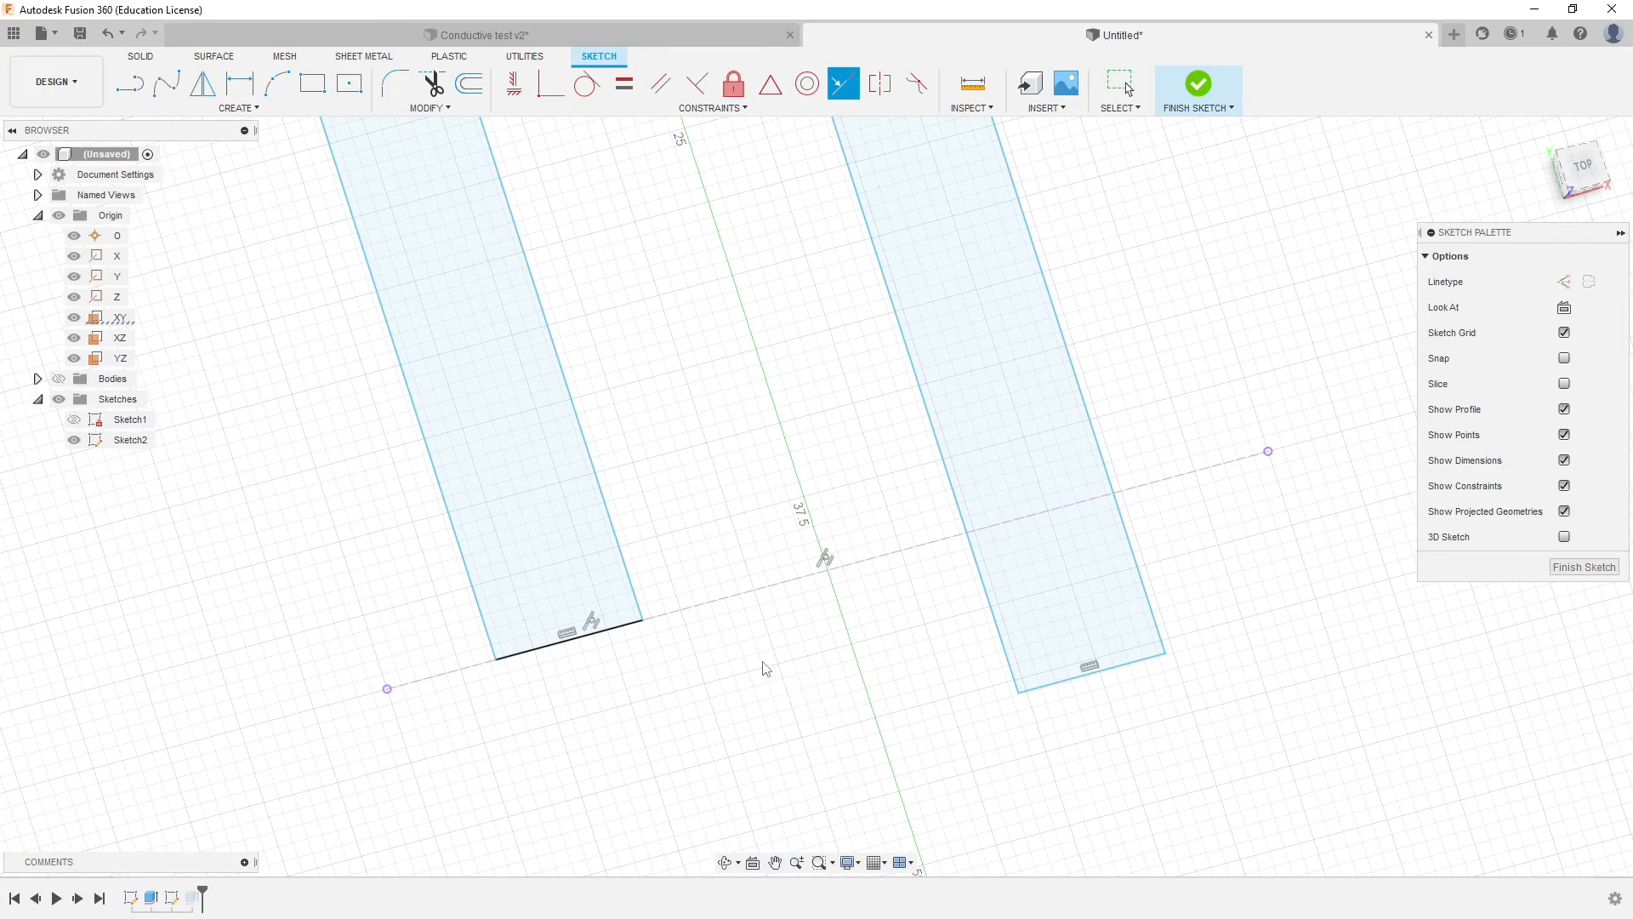
key(ctrl+z)
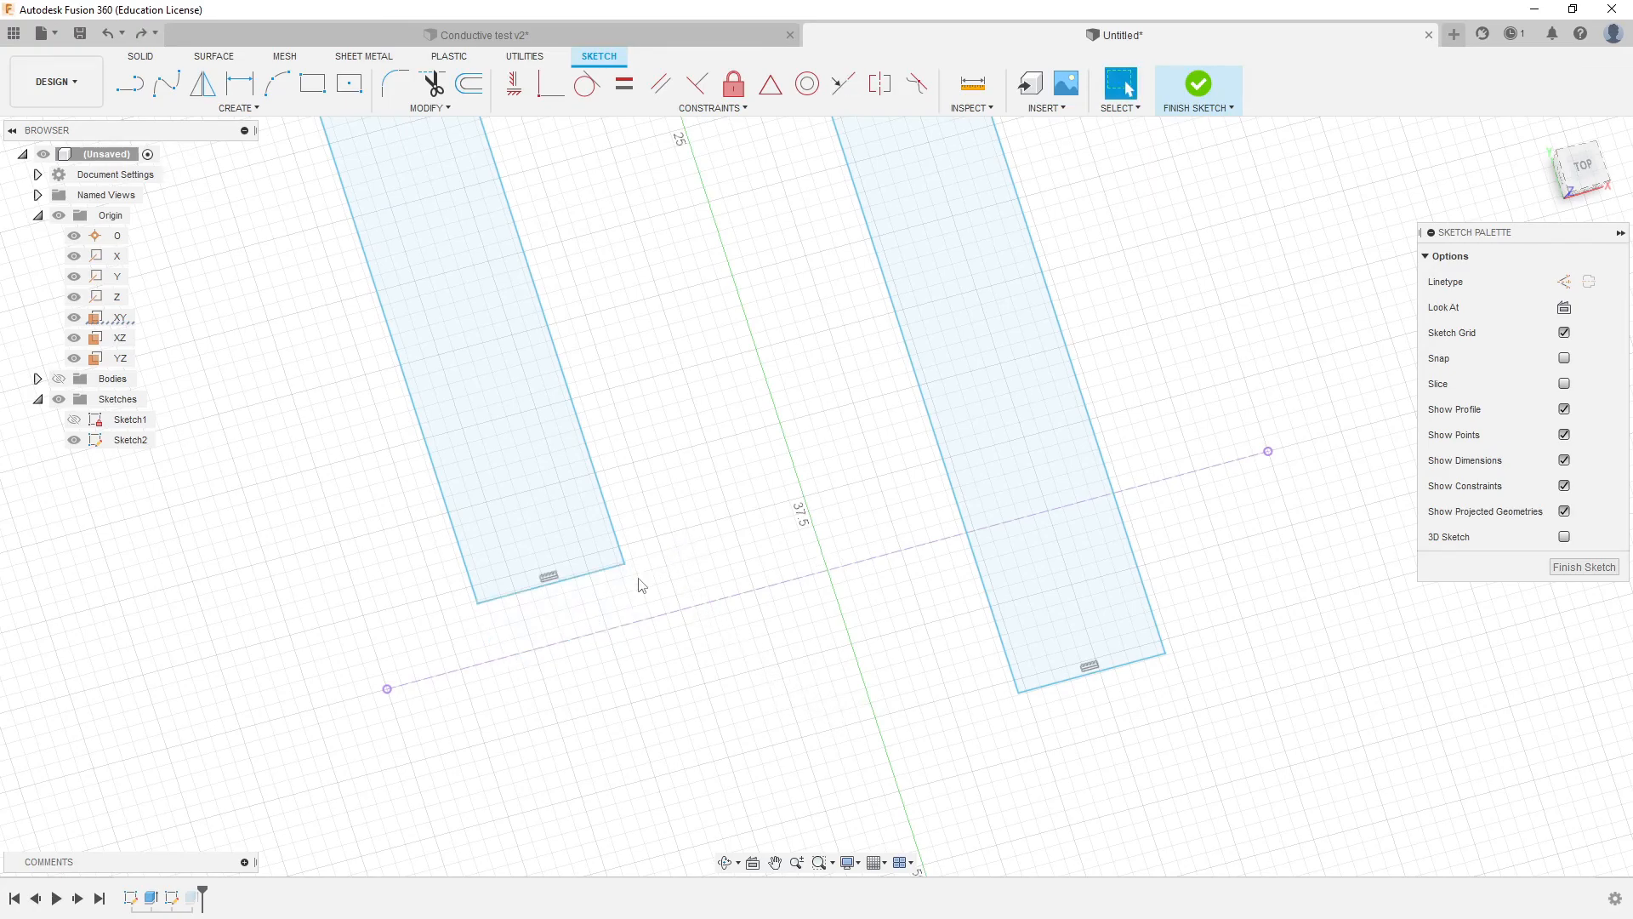
Try moving the left strip's unconstrained lower end line onto the projected line, and move it back short of it.
mouse_move(619, 575)
mouse_down()
mouse_move(645, 652)
mouse_move(639, 632)
mouse_up()
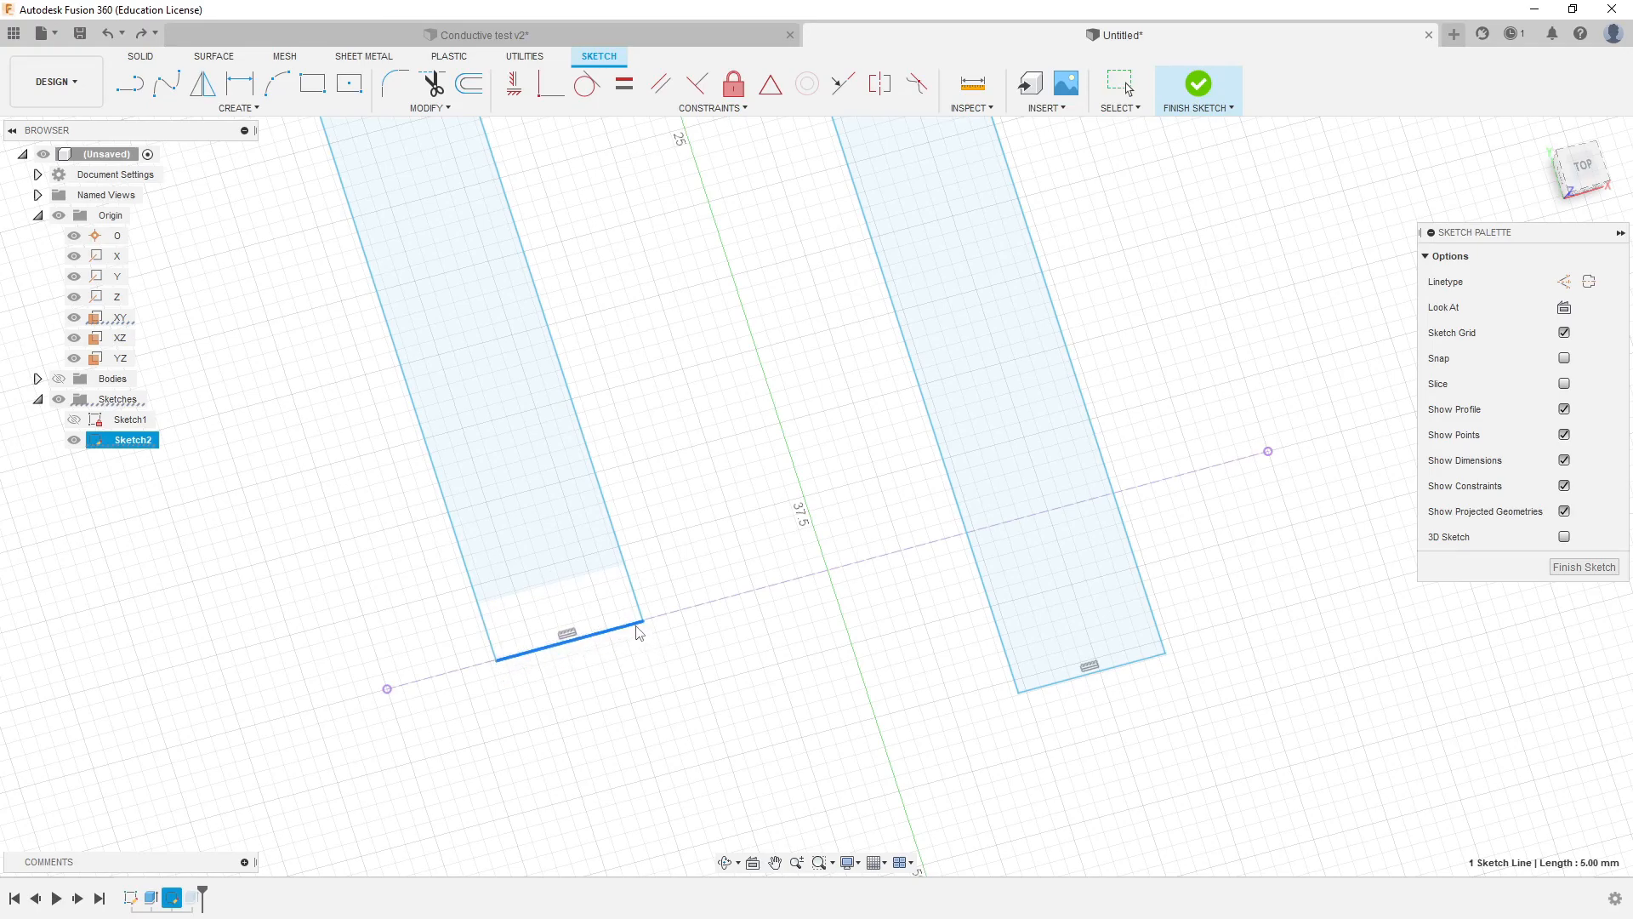
click(670, 683)
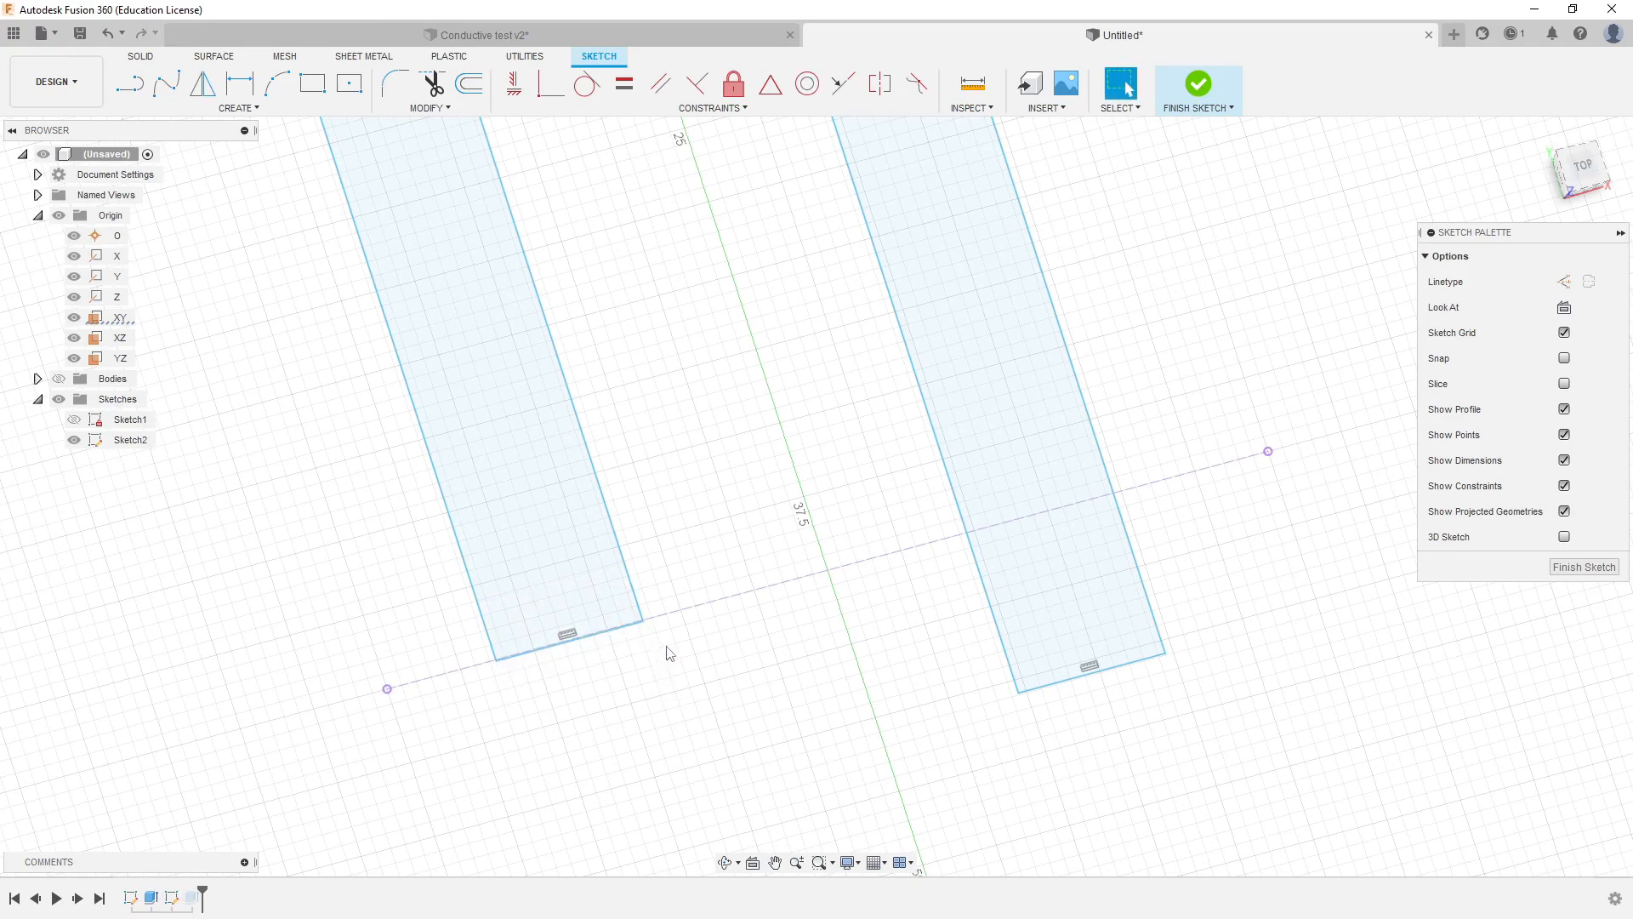
drag(644, 595, 636, 557)
click(705, 436)
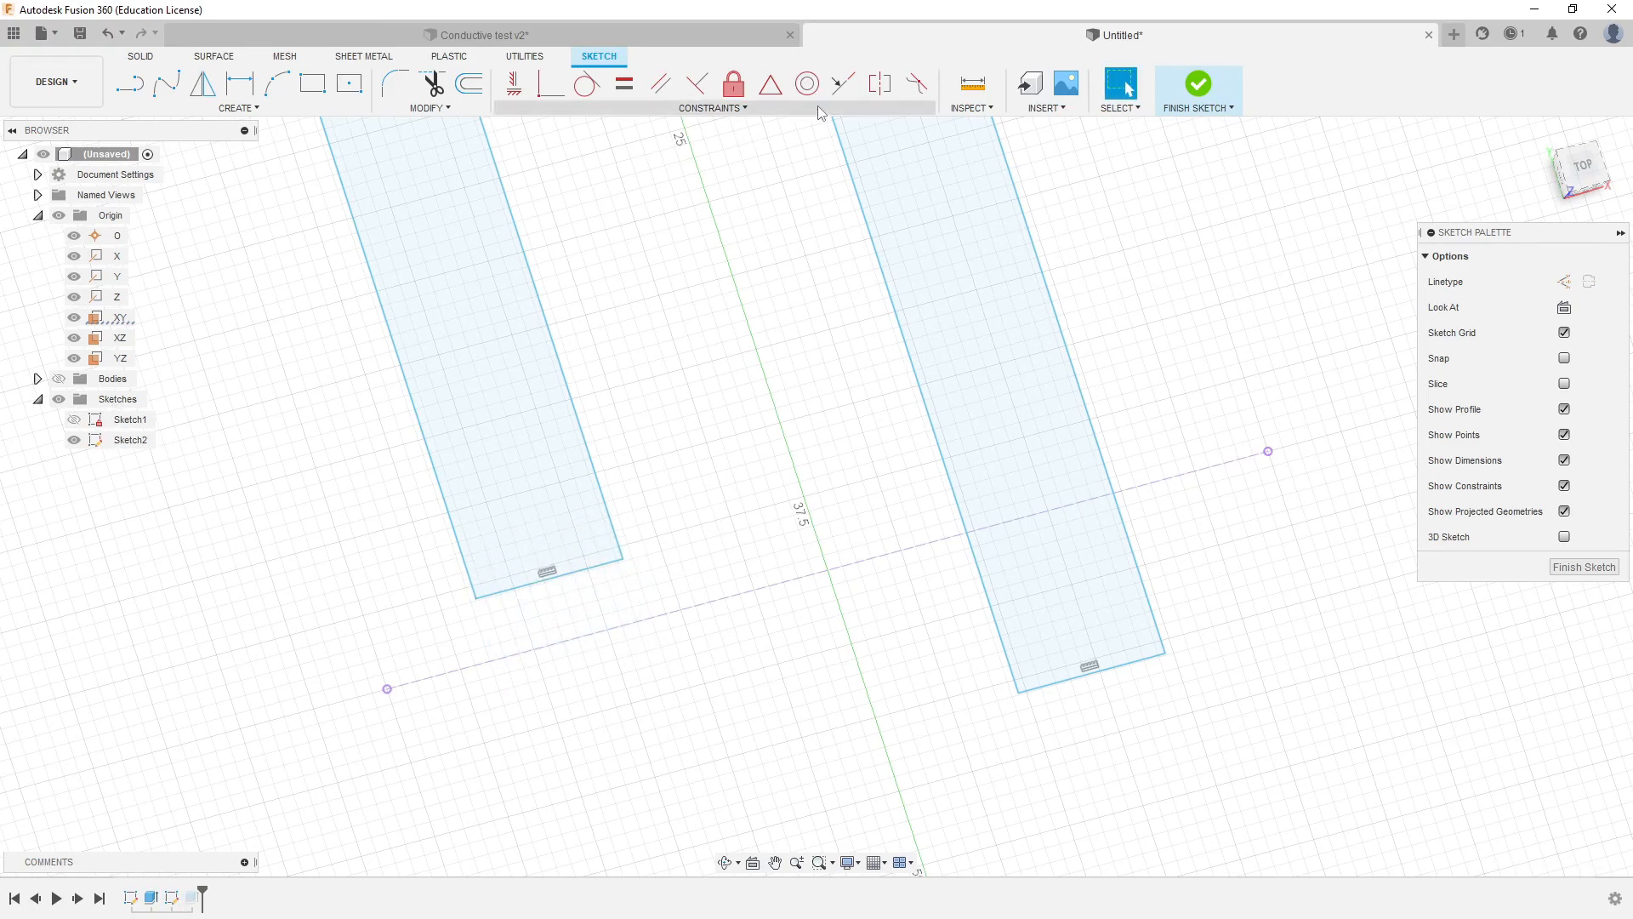
Make the lower end lines of both strips collinear with the lower projected construction line.
click(843, 83)
click(593, 570)
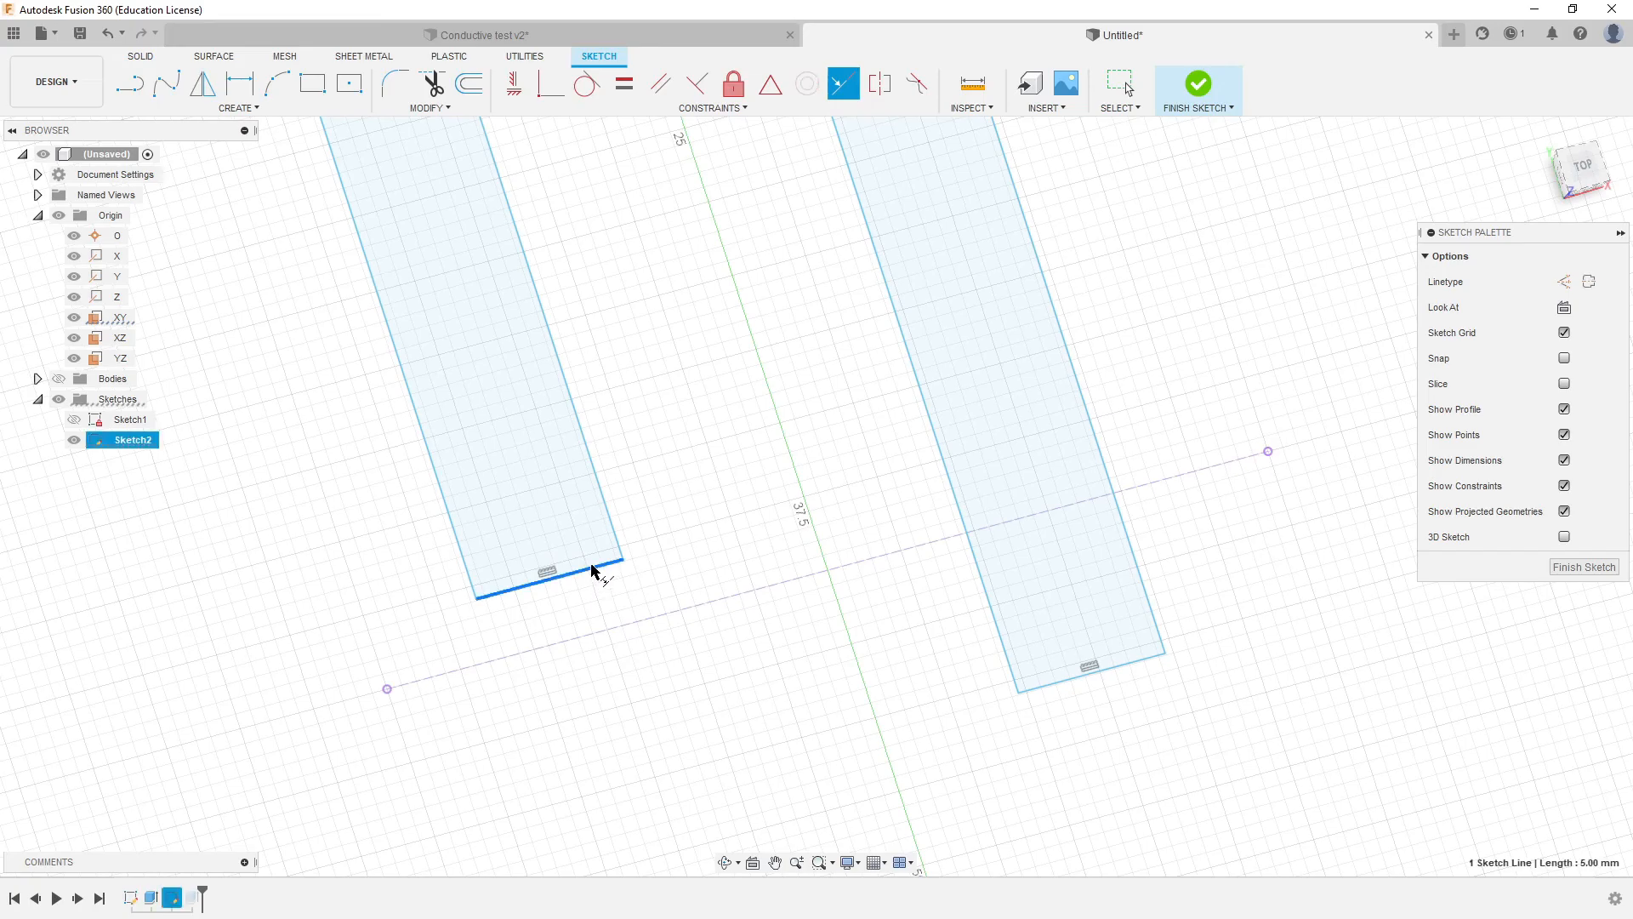
click(671, 613)
click(1072, 678)
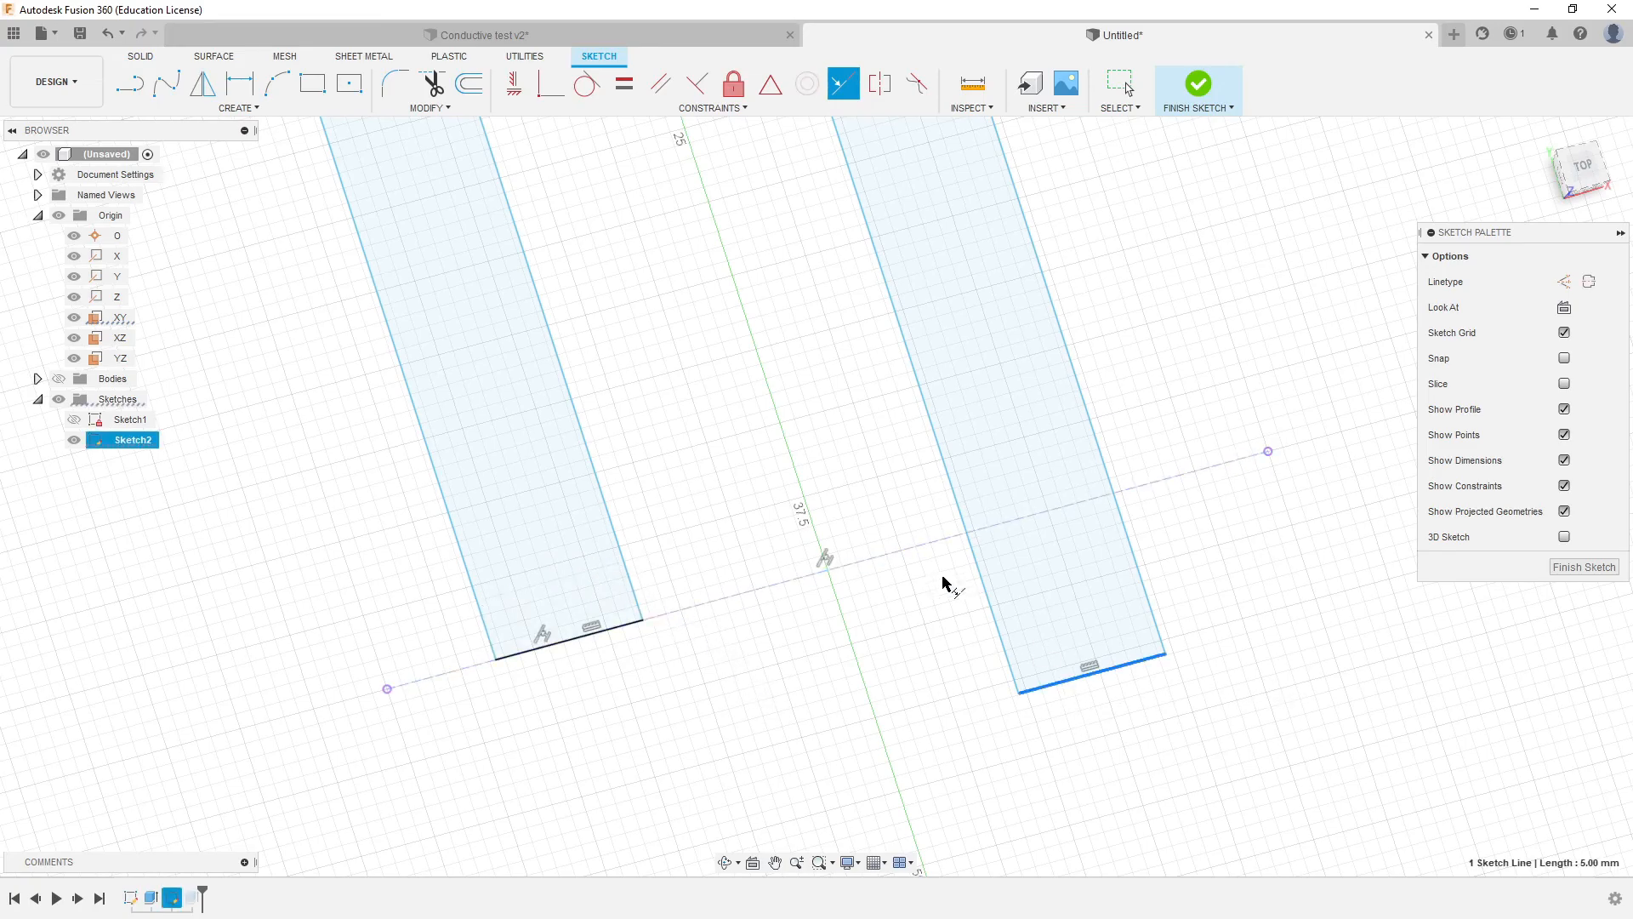
click(920, 545)
Make the upper end lines of both strips collinear with the upper projected construction line, and leave the constraint command.
scroll(986, 803, down, 5)
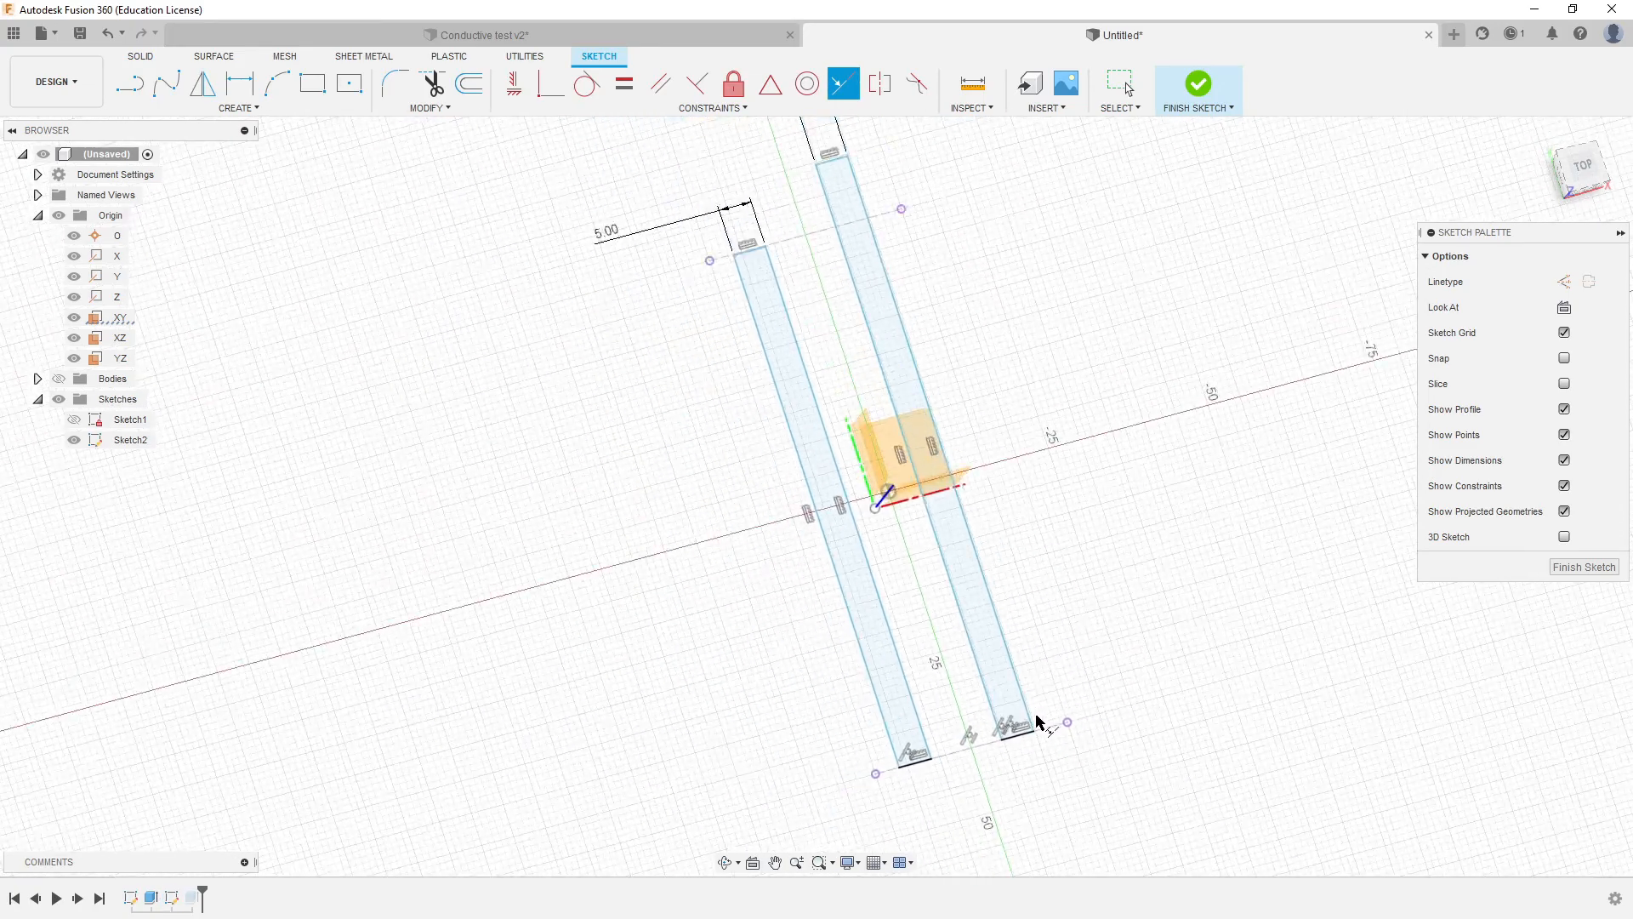
scroll(836, 176, up, 4)
click(825, 169)
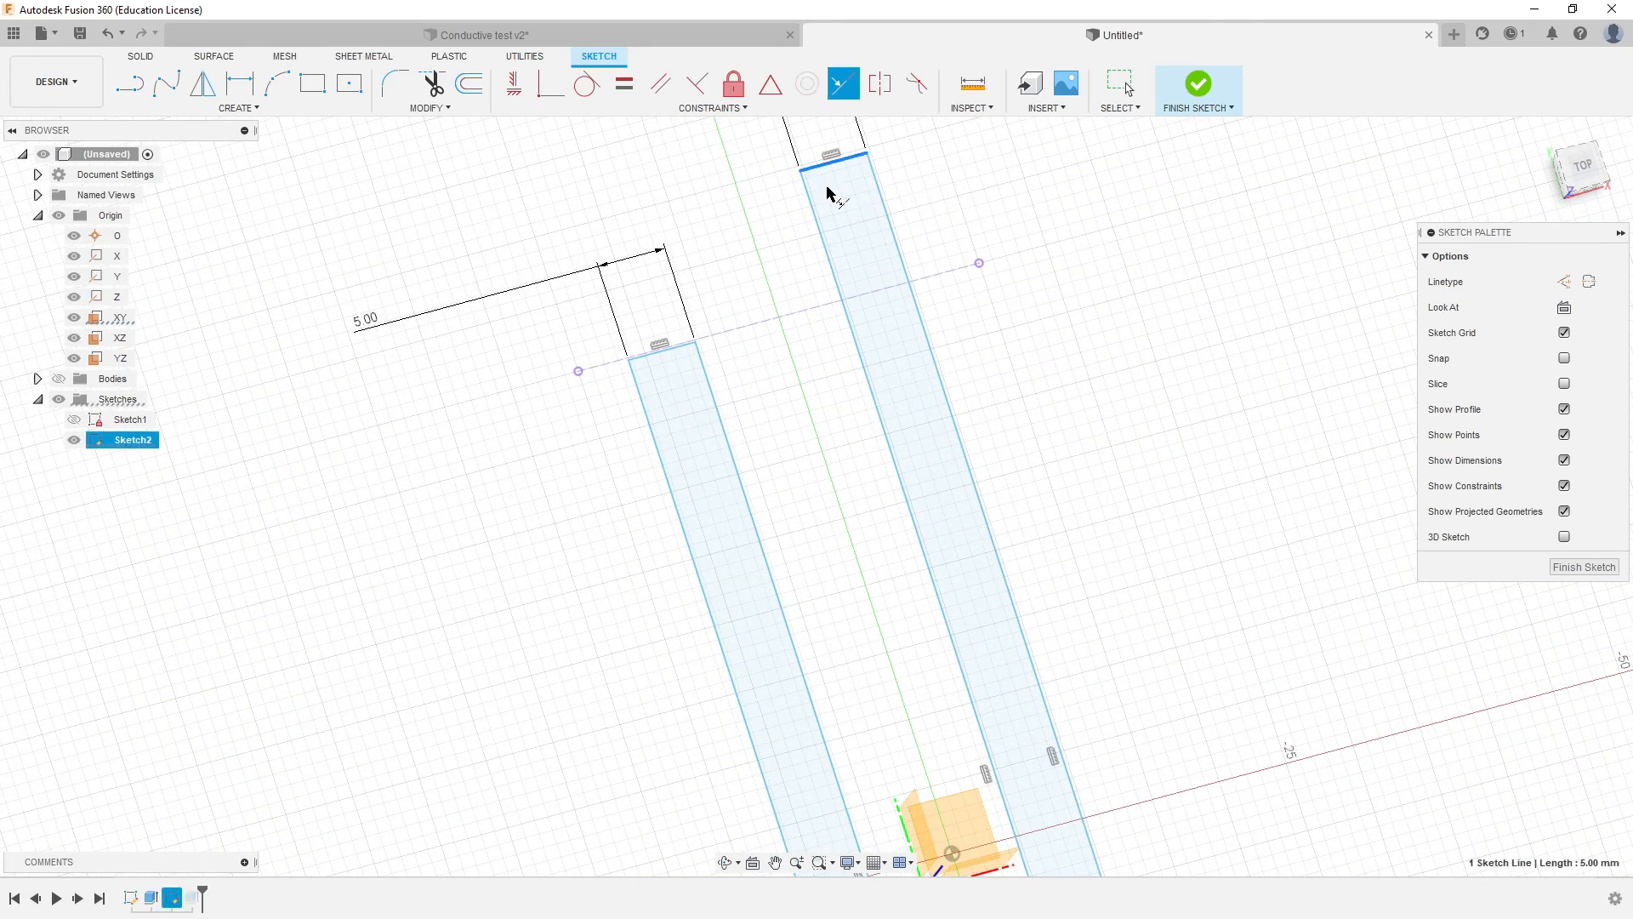
click(818, 308)
scroll(851, 418, down, 4)
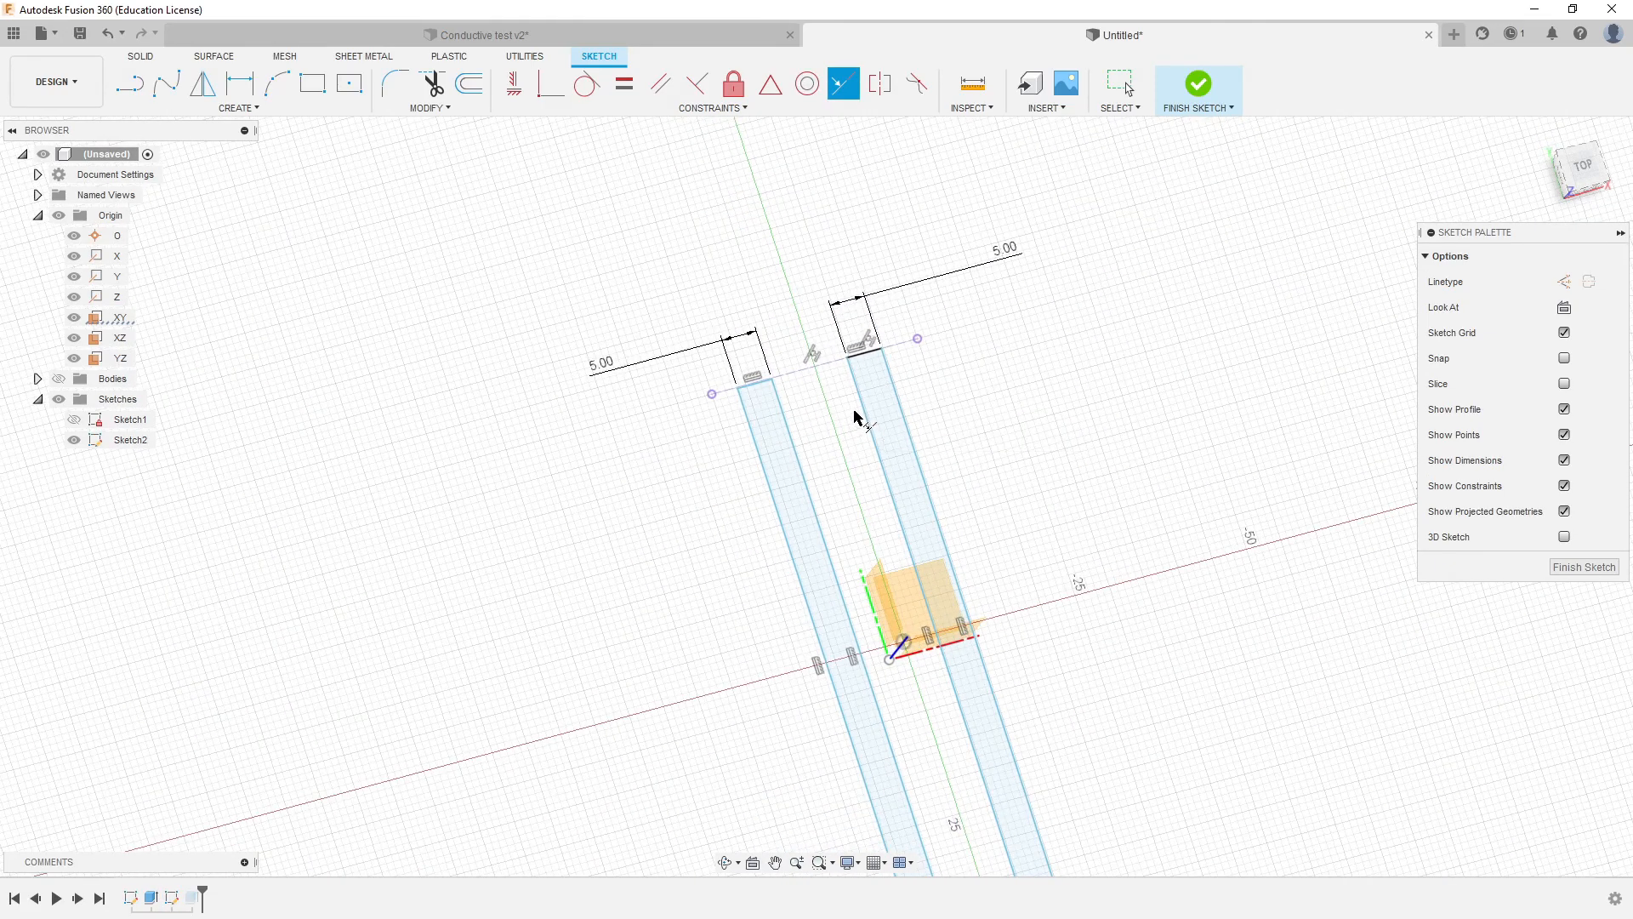
scroll(842, 407, up, 10)
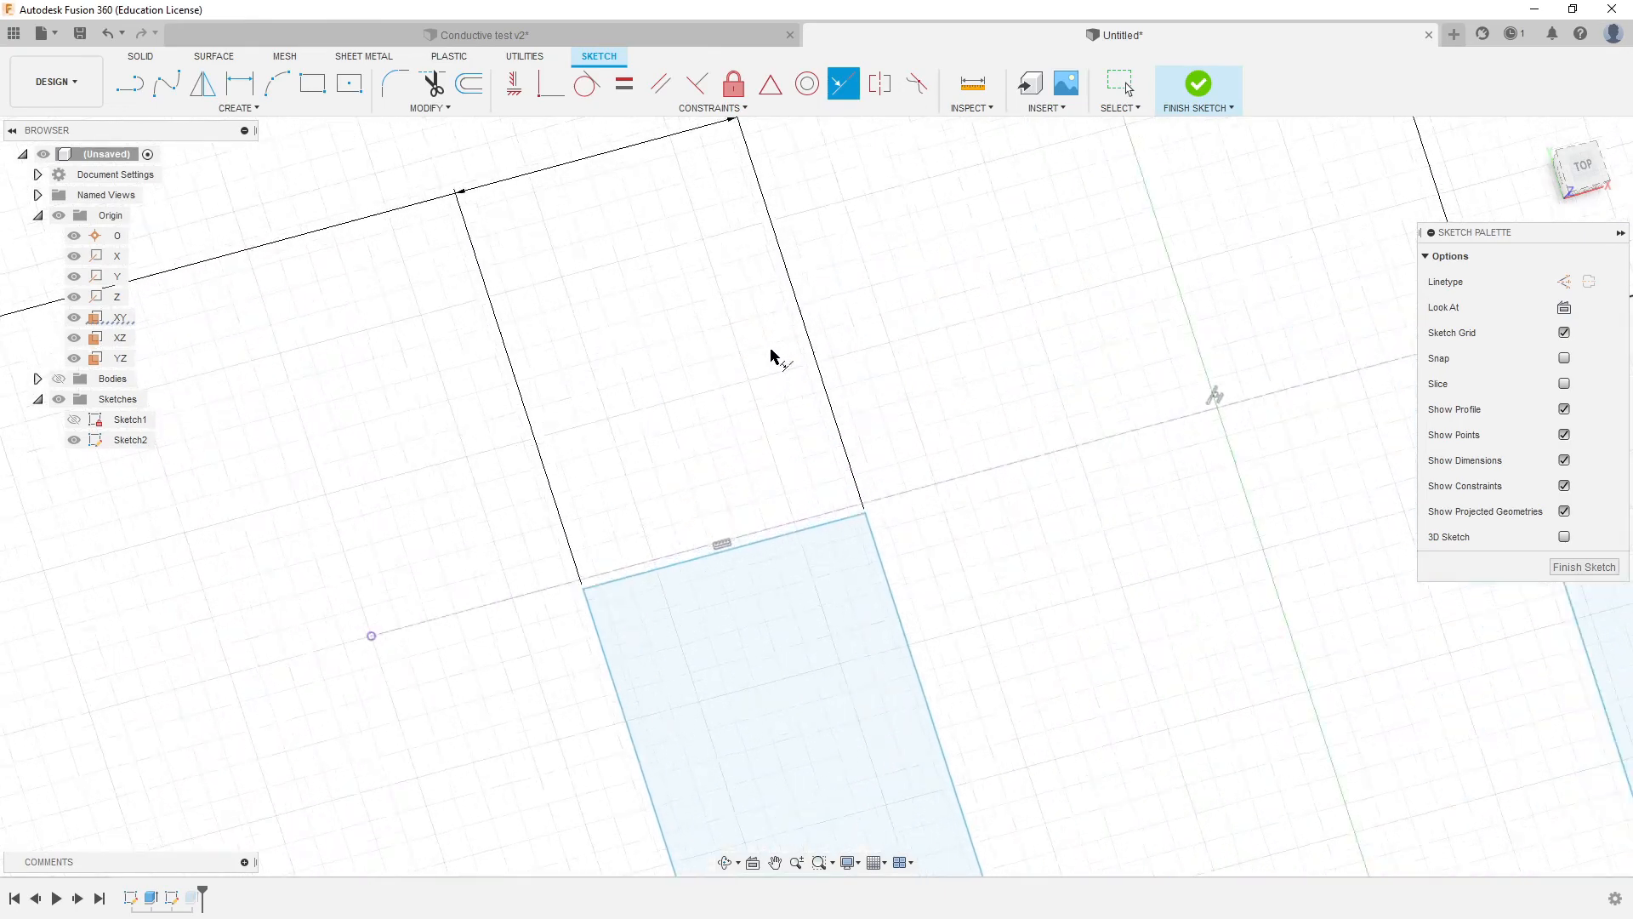
click(834, 602)
click(956, 548)
scroll(907, 266, down, 10)
scroll(823, 281, down, 1)
scroll(851, 332, down, 3)
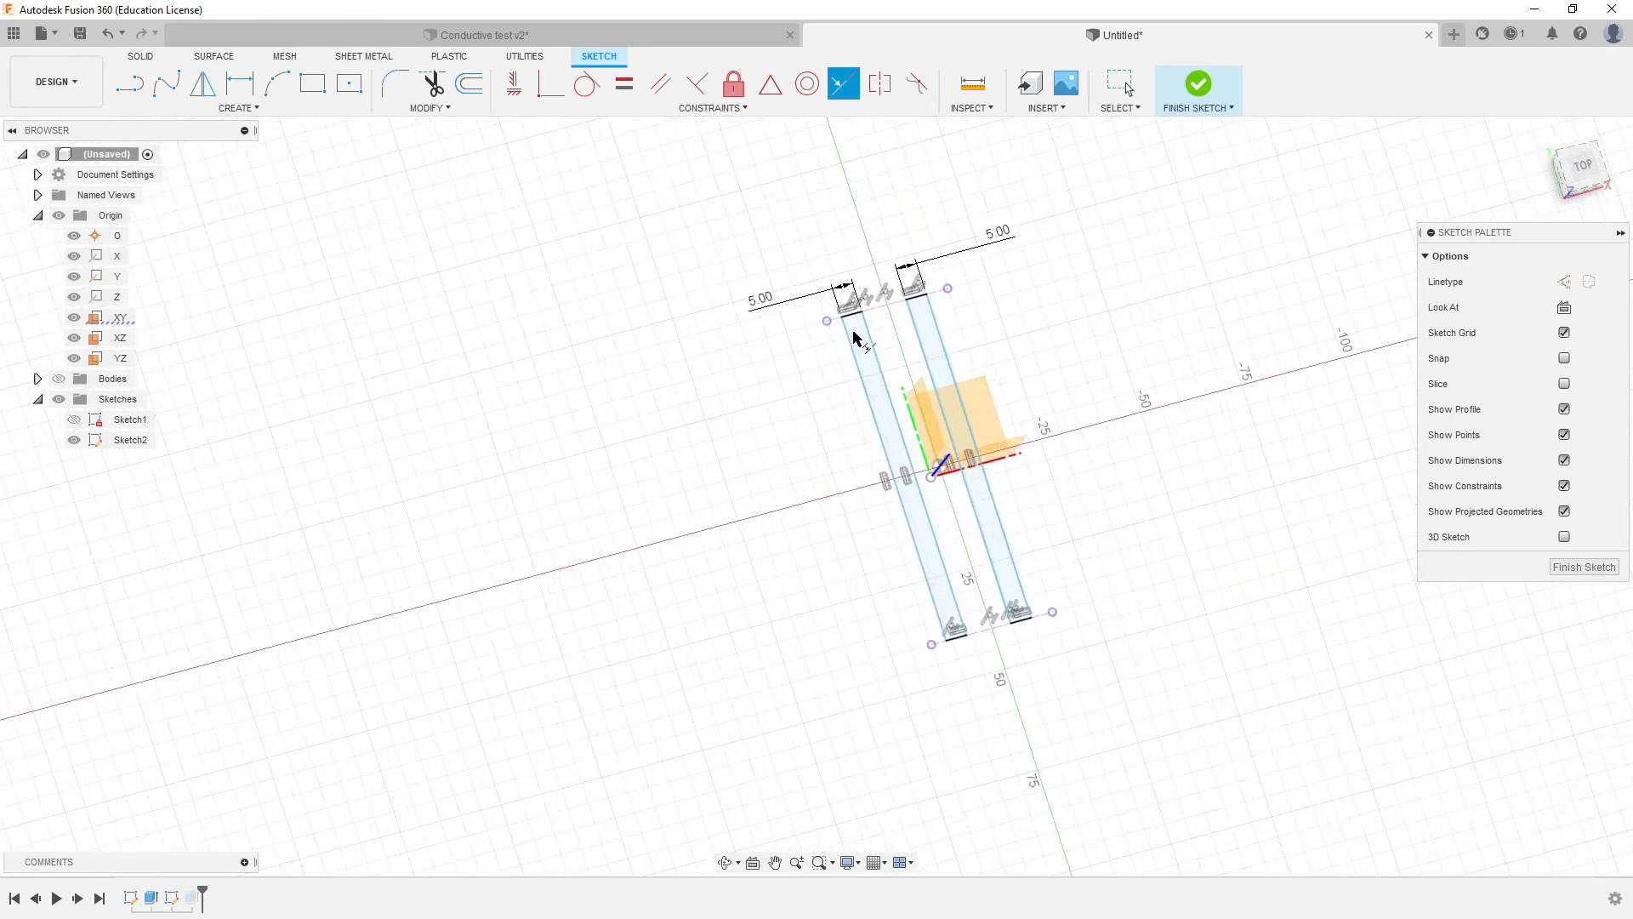
scroll(864, 341, up, 3)
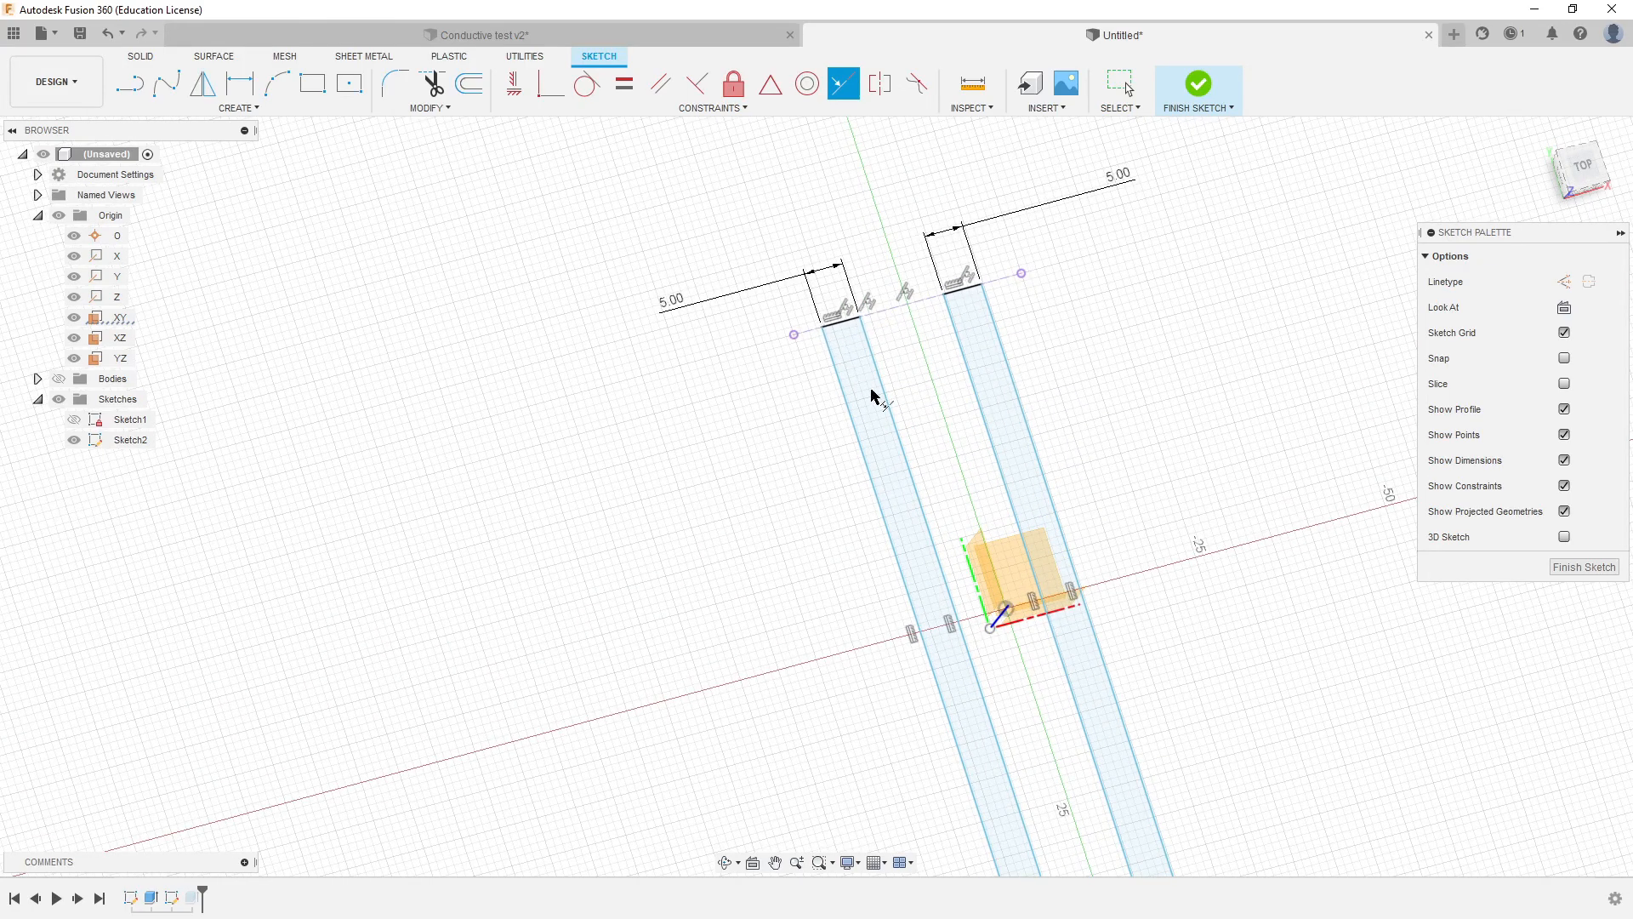
scroll(830, 328, up, 2)
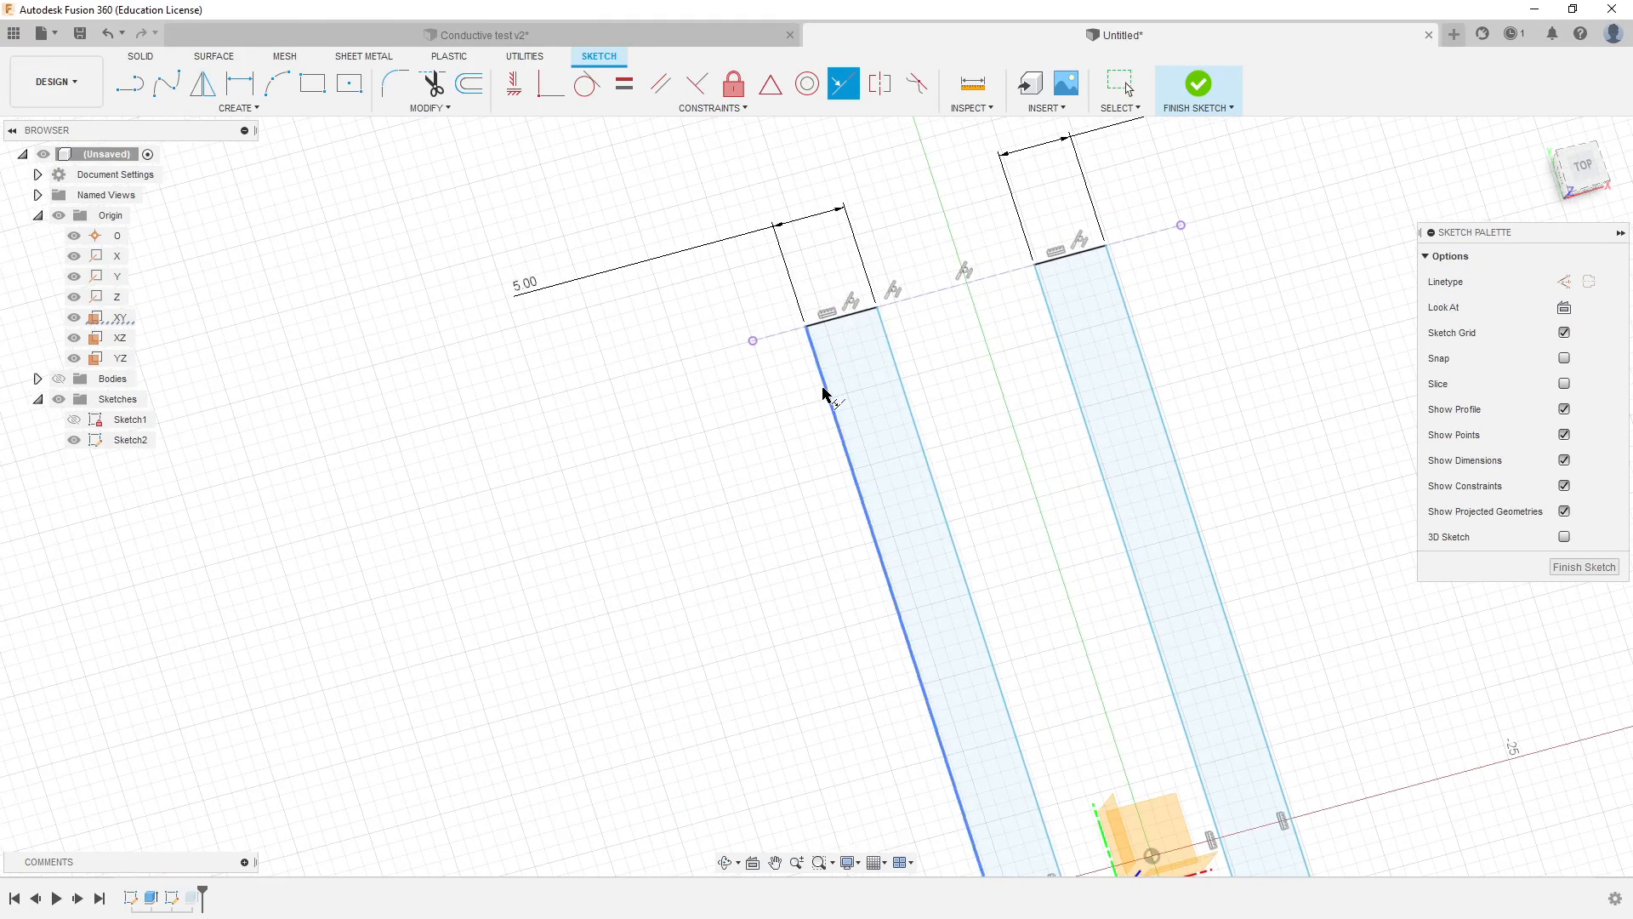
key(Escape)
scroll(744, 443, down, 3)
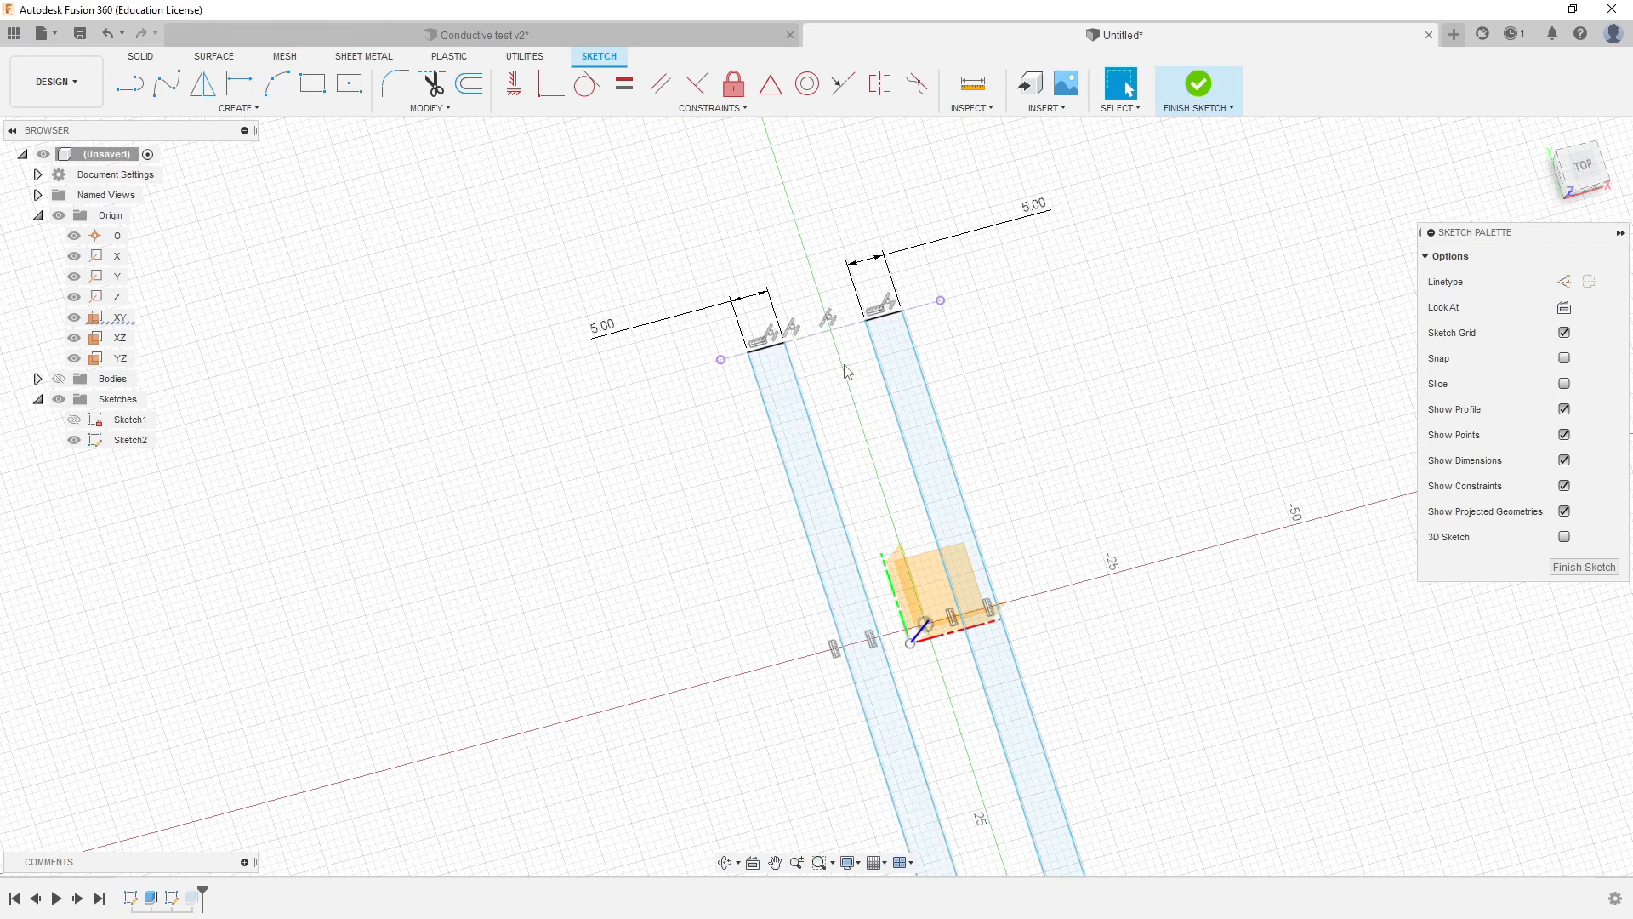
Move the left strip sideways toward the right strip, leaving a gap of about 8.7 mm between them.
mouse_move(817, 442)
mouse_down()
mouse_move(801, 447)
mouse_move(842, 456)
mouse_up()
scroll(1125, 412, down, 3)
scroll(1120, 418, up, 3)
click(992, 319)
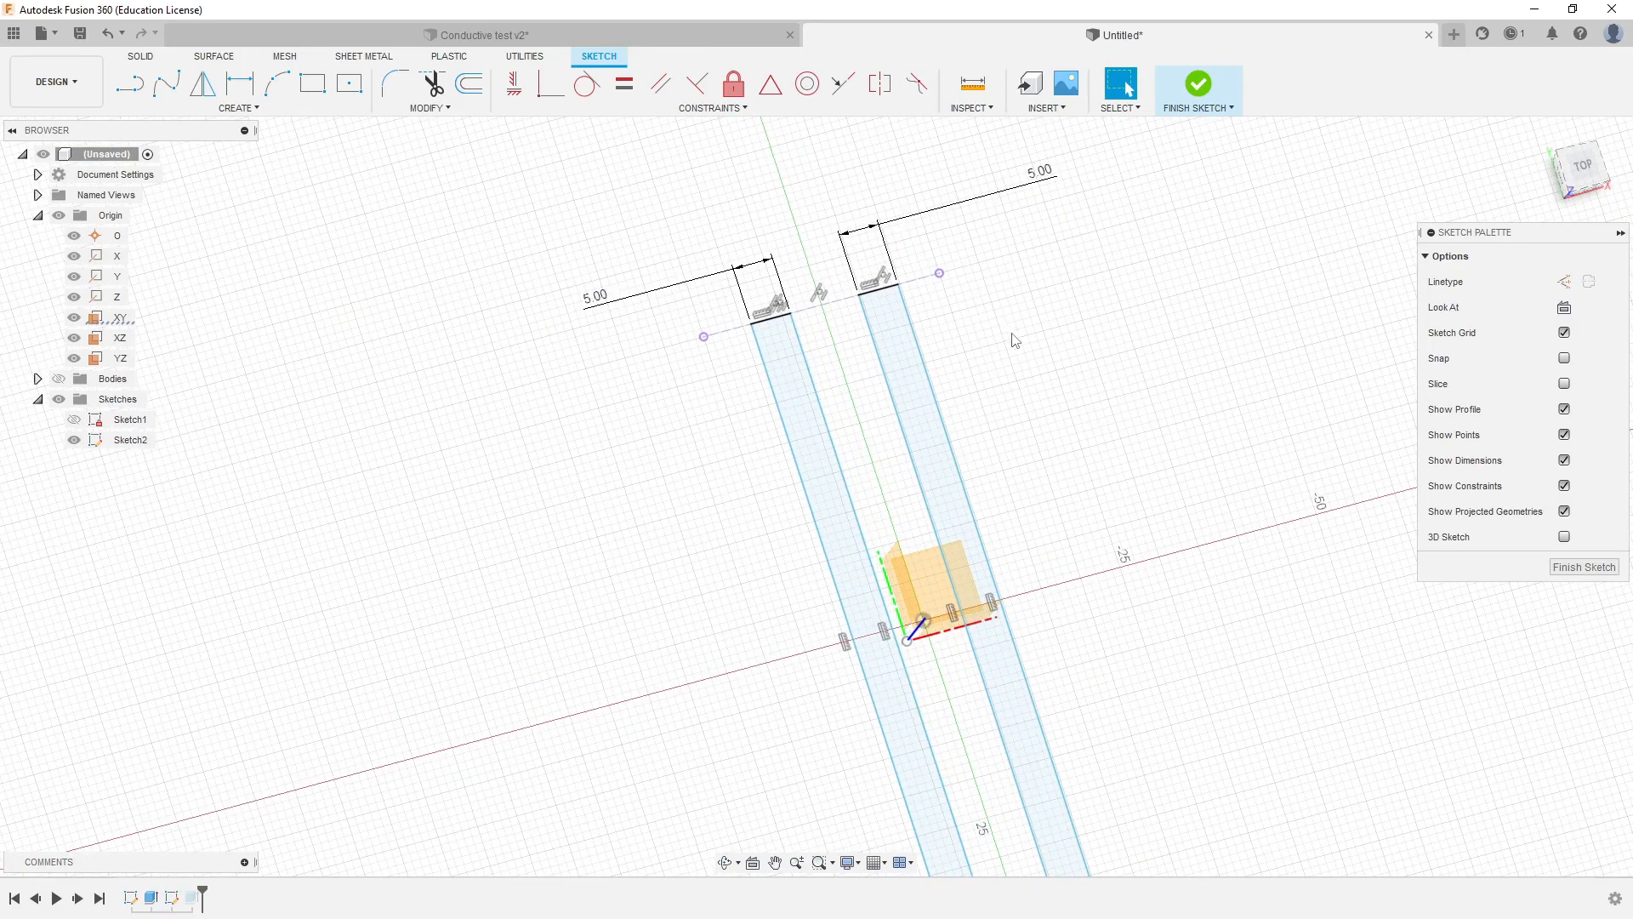
Dimension the distance between the inner long edges of the two strips as 10 mm.
key(d)
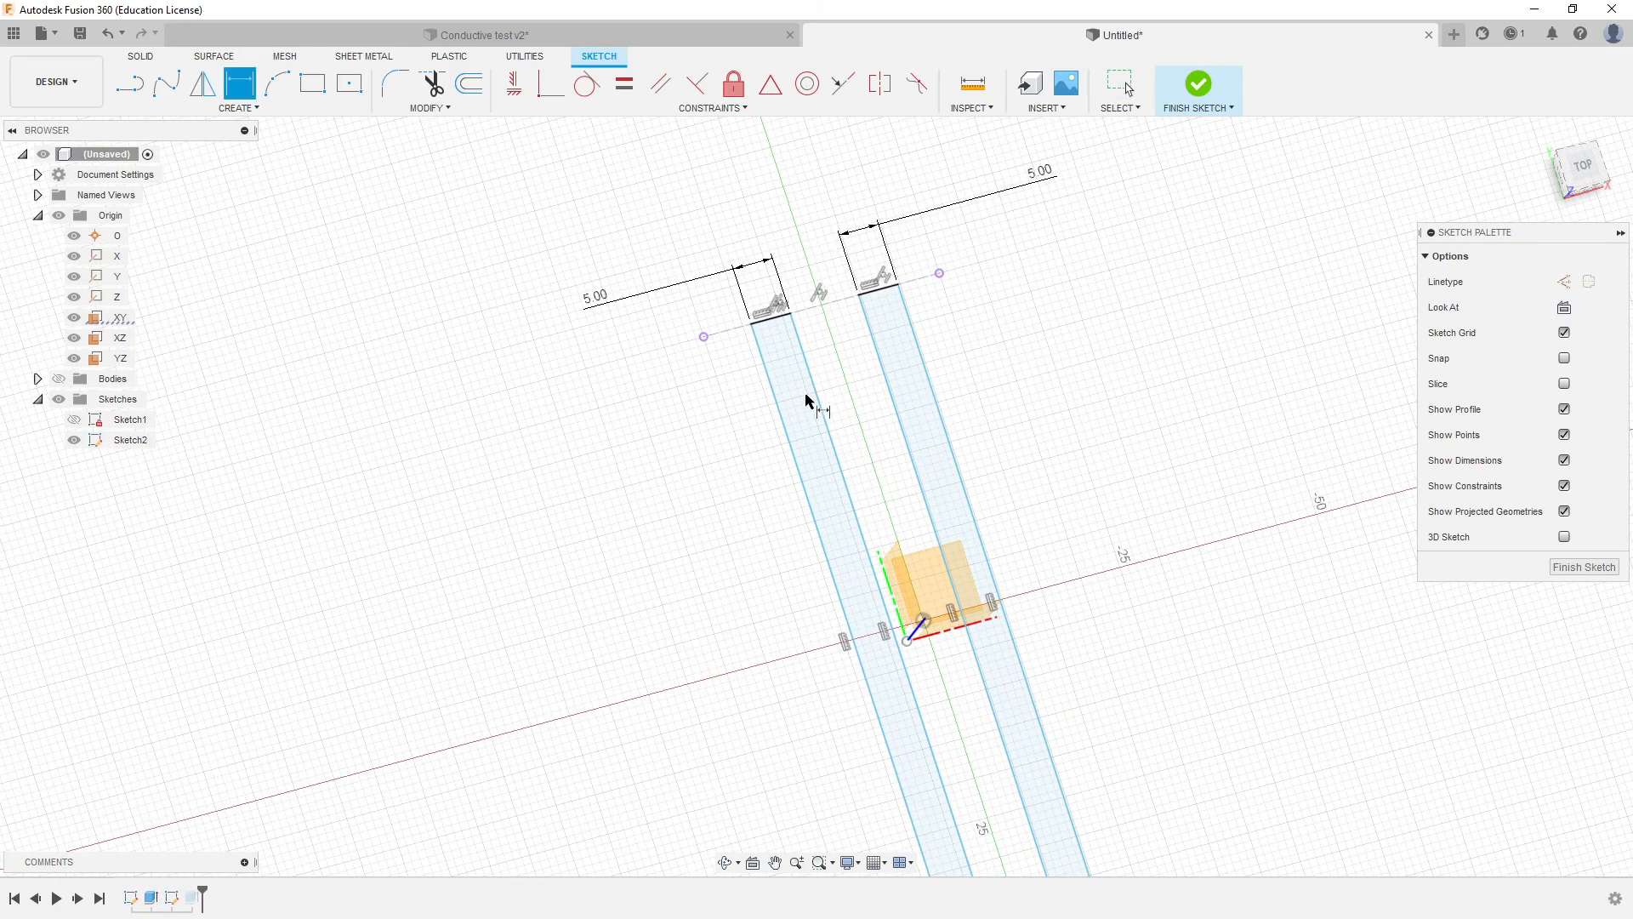
click(830, 432)
click(891, 398)
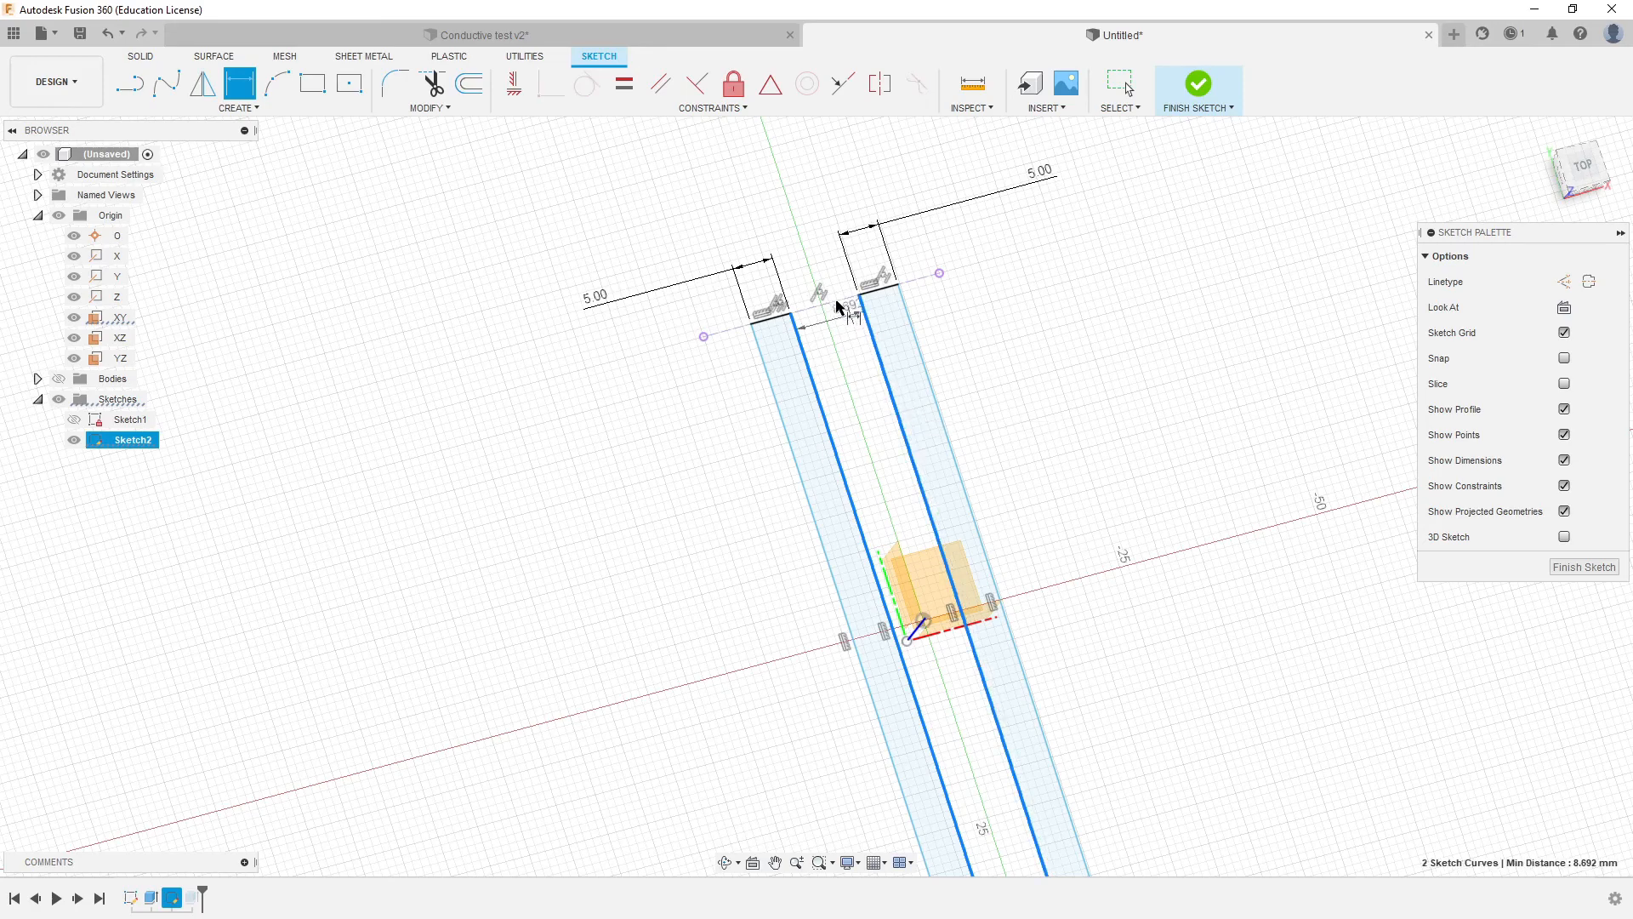
click(721, 204)
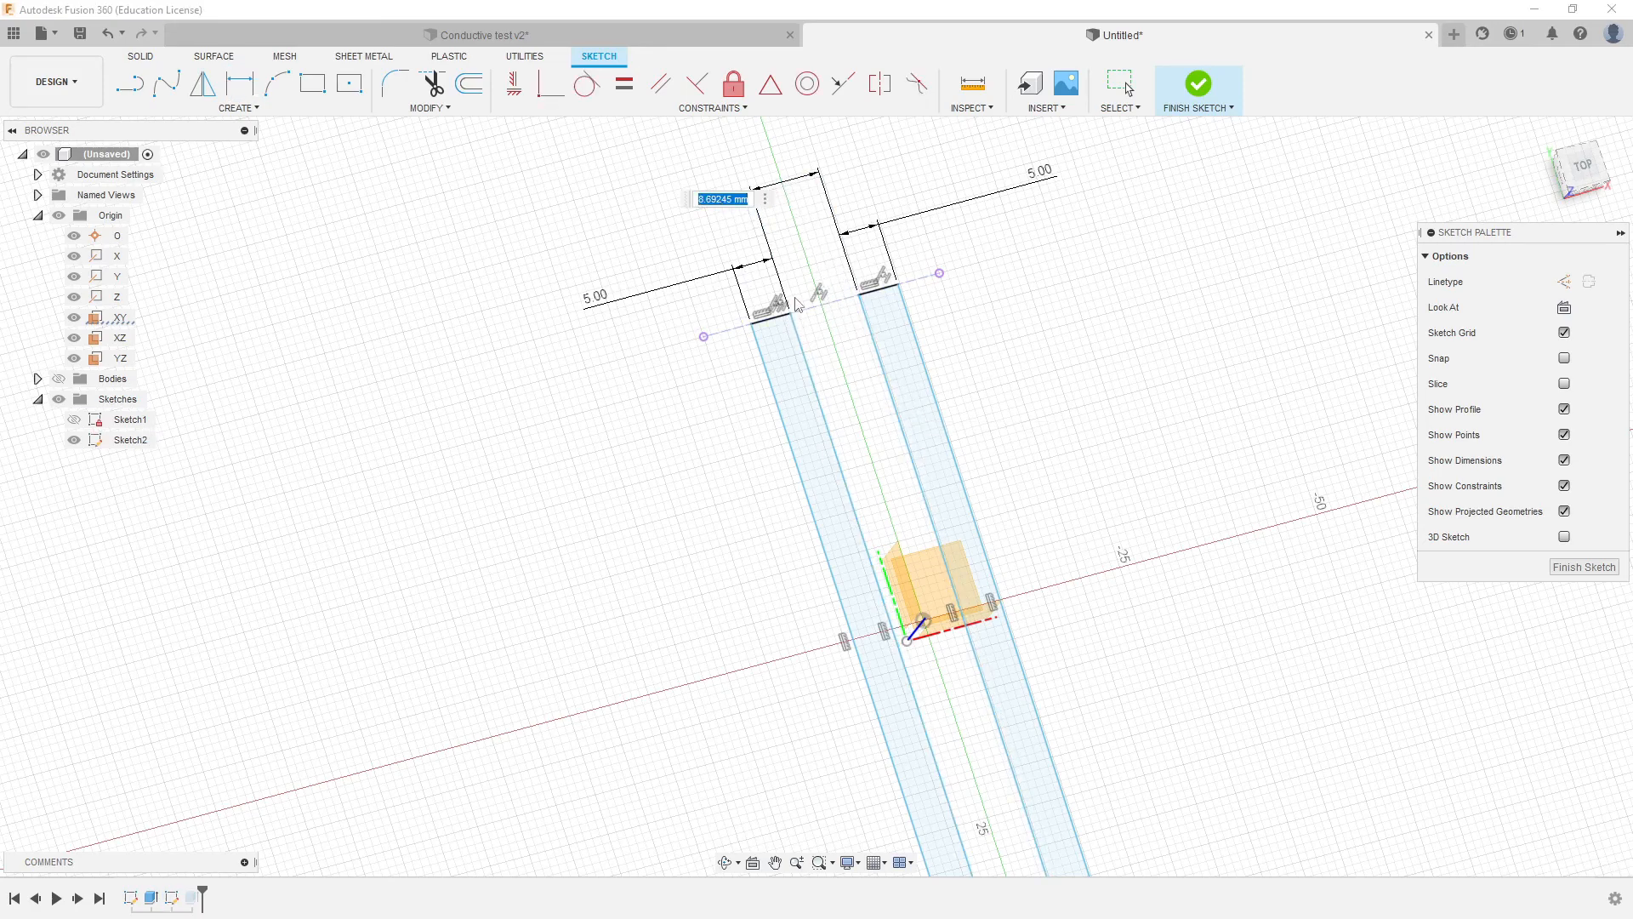
text(10)
key(Return)
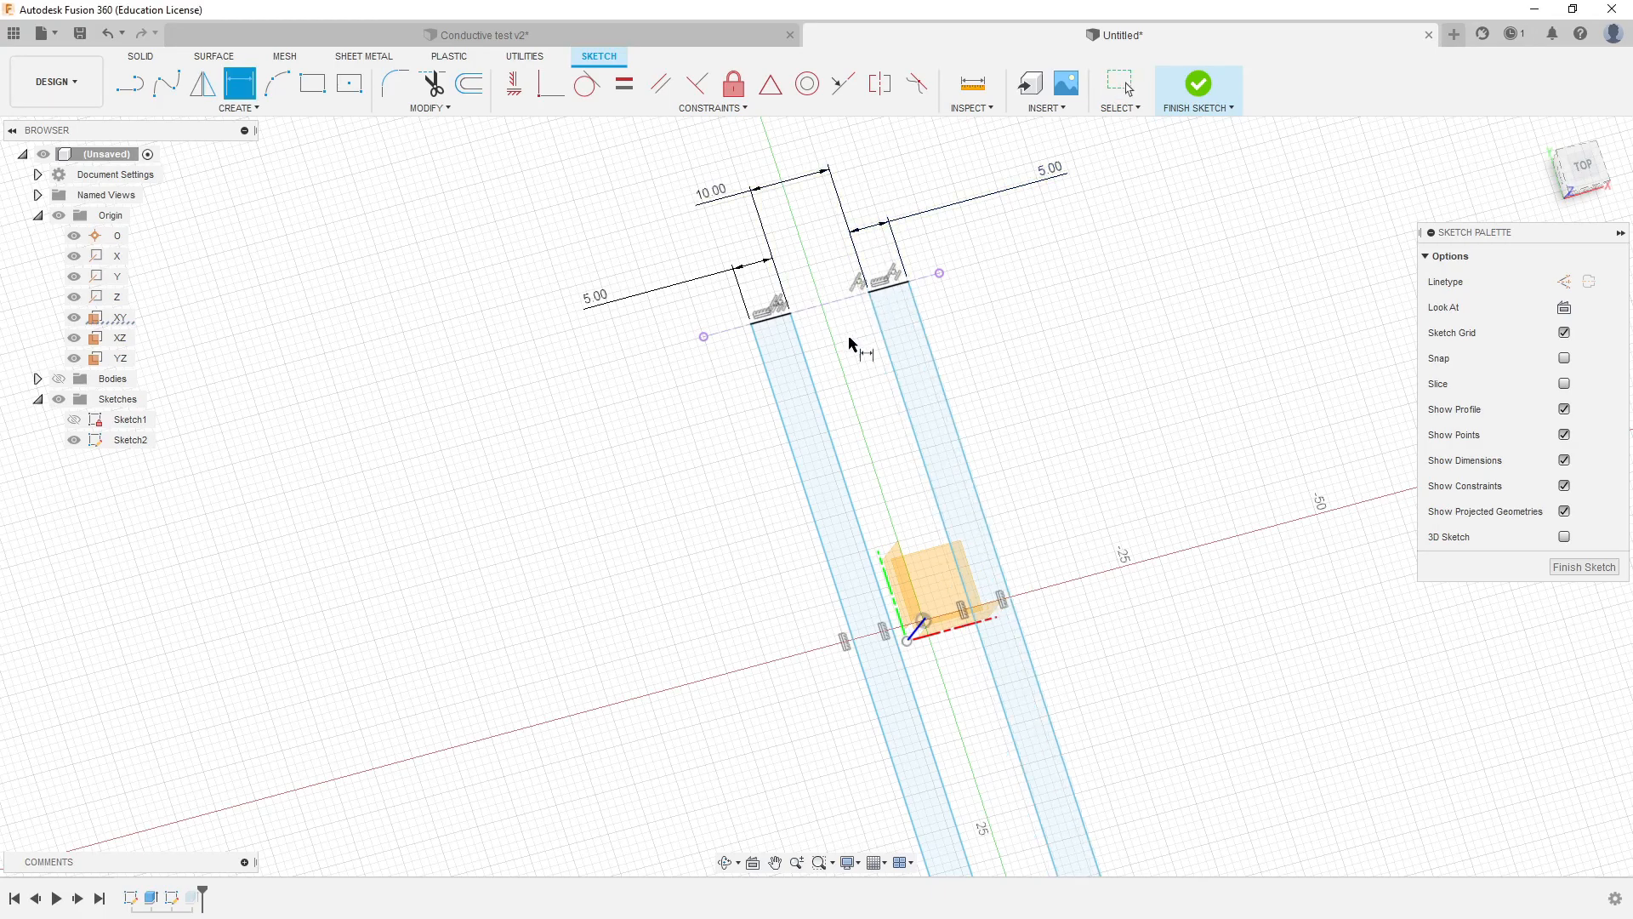
Switch to the Conductive test v2 design, open its strip sketch to check the dimensions, and return to the untitled design.
click(569, 30)
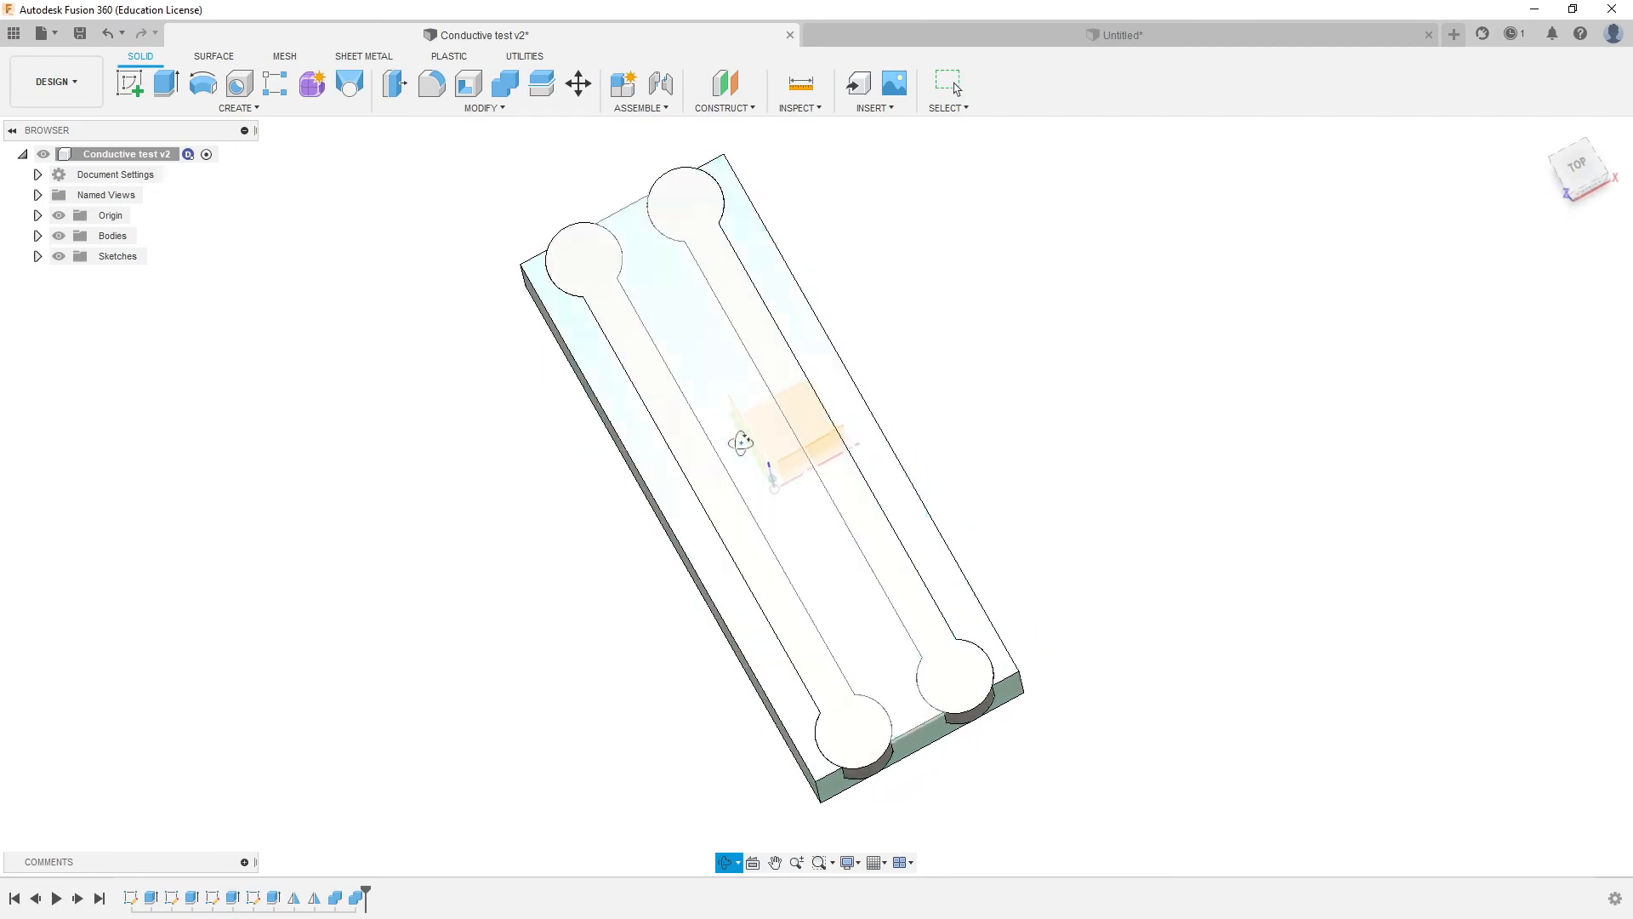
double_click(171, 898)
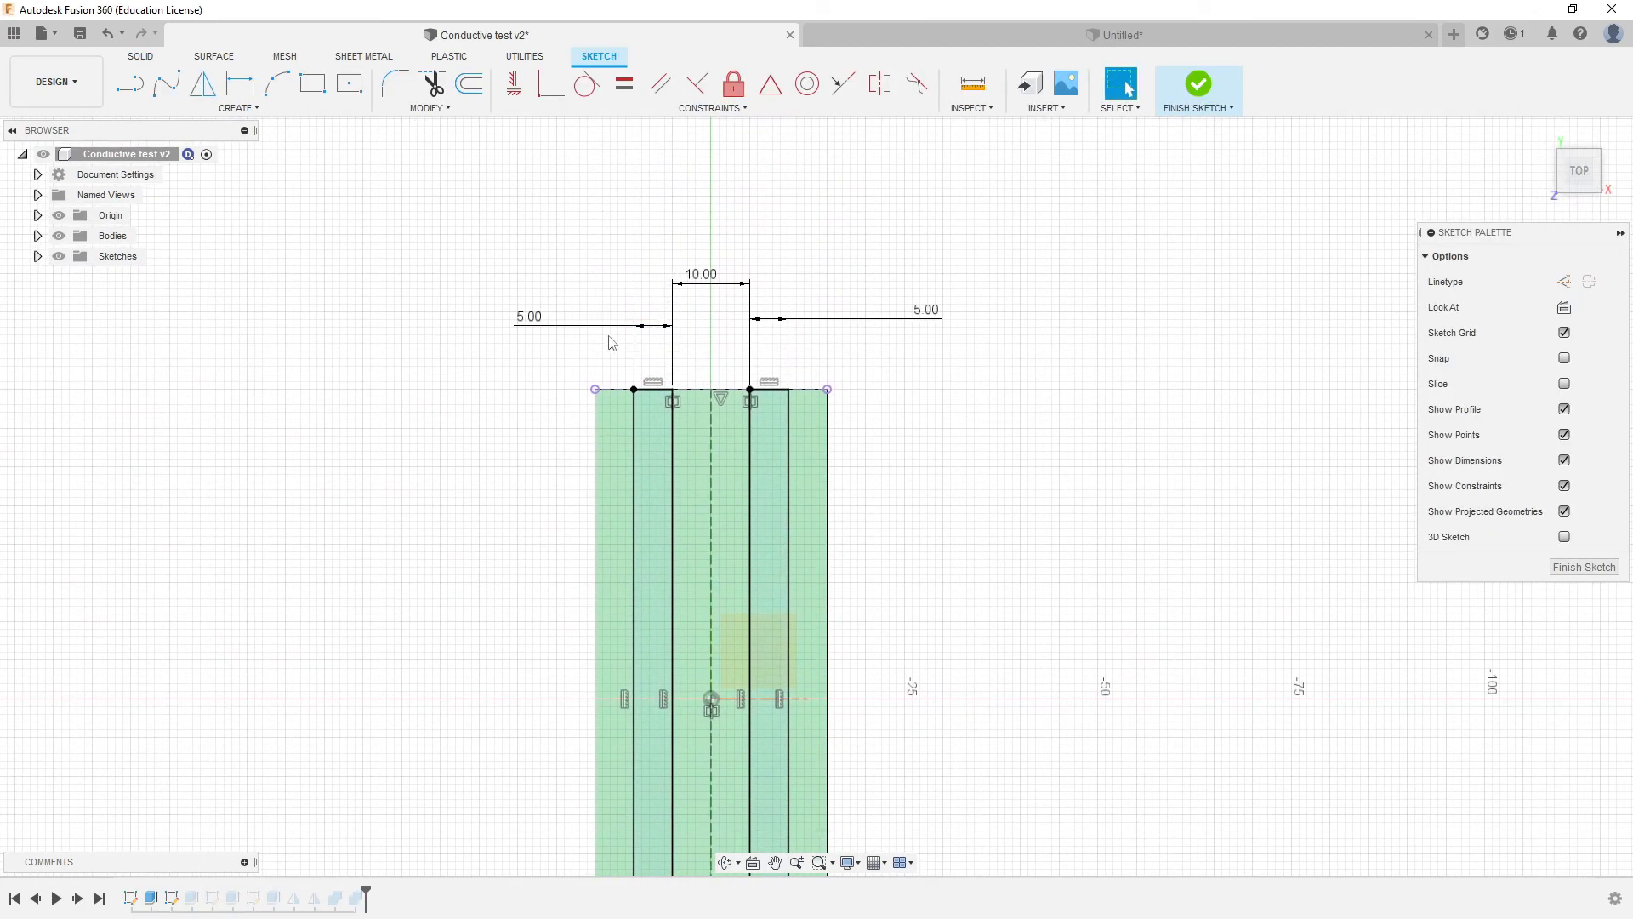
click(943, 33)
Move the spaced pair of strips sideways so that the sketch's vertical axis runs roughly midway between them.
mouse_move(995, 565)
shift+middle_down()
mouse_move(1043, 437)
mouse_move(1040, 450)
shift+middle_up()
middle_drag(1019, 328, 1000, 312)
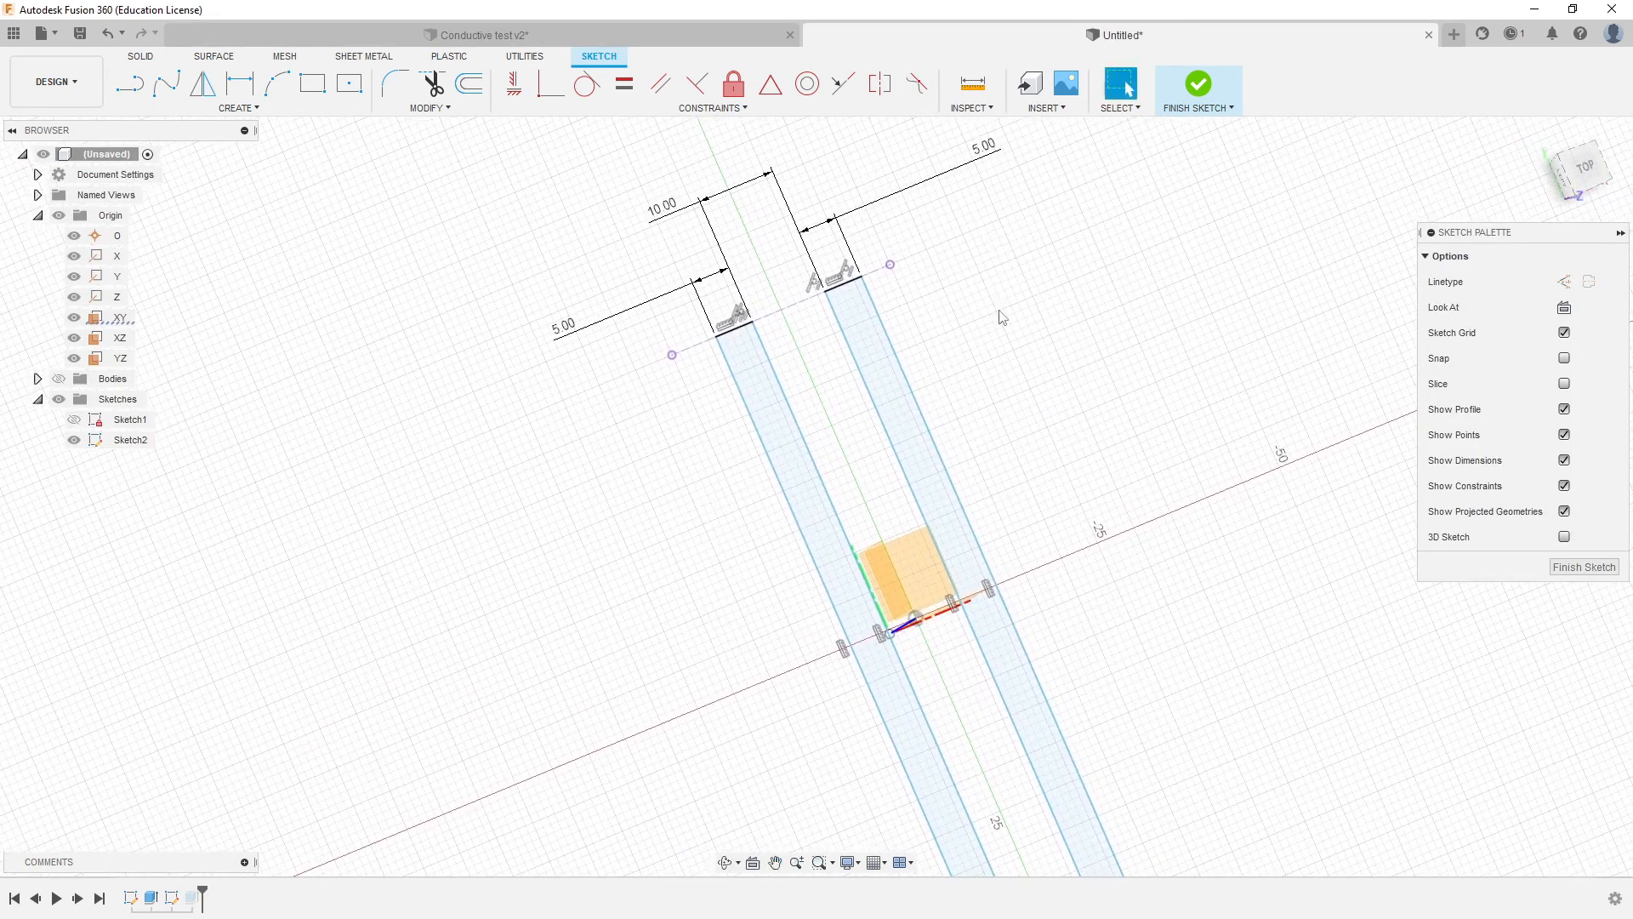
mouse_move(990, 401)
middle_down()
mouse_move(996, 378)
mouse_move(970, 348)
middle_up()
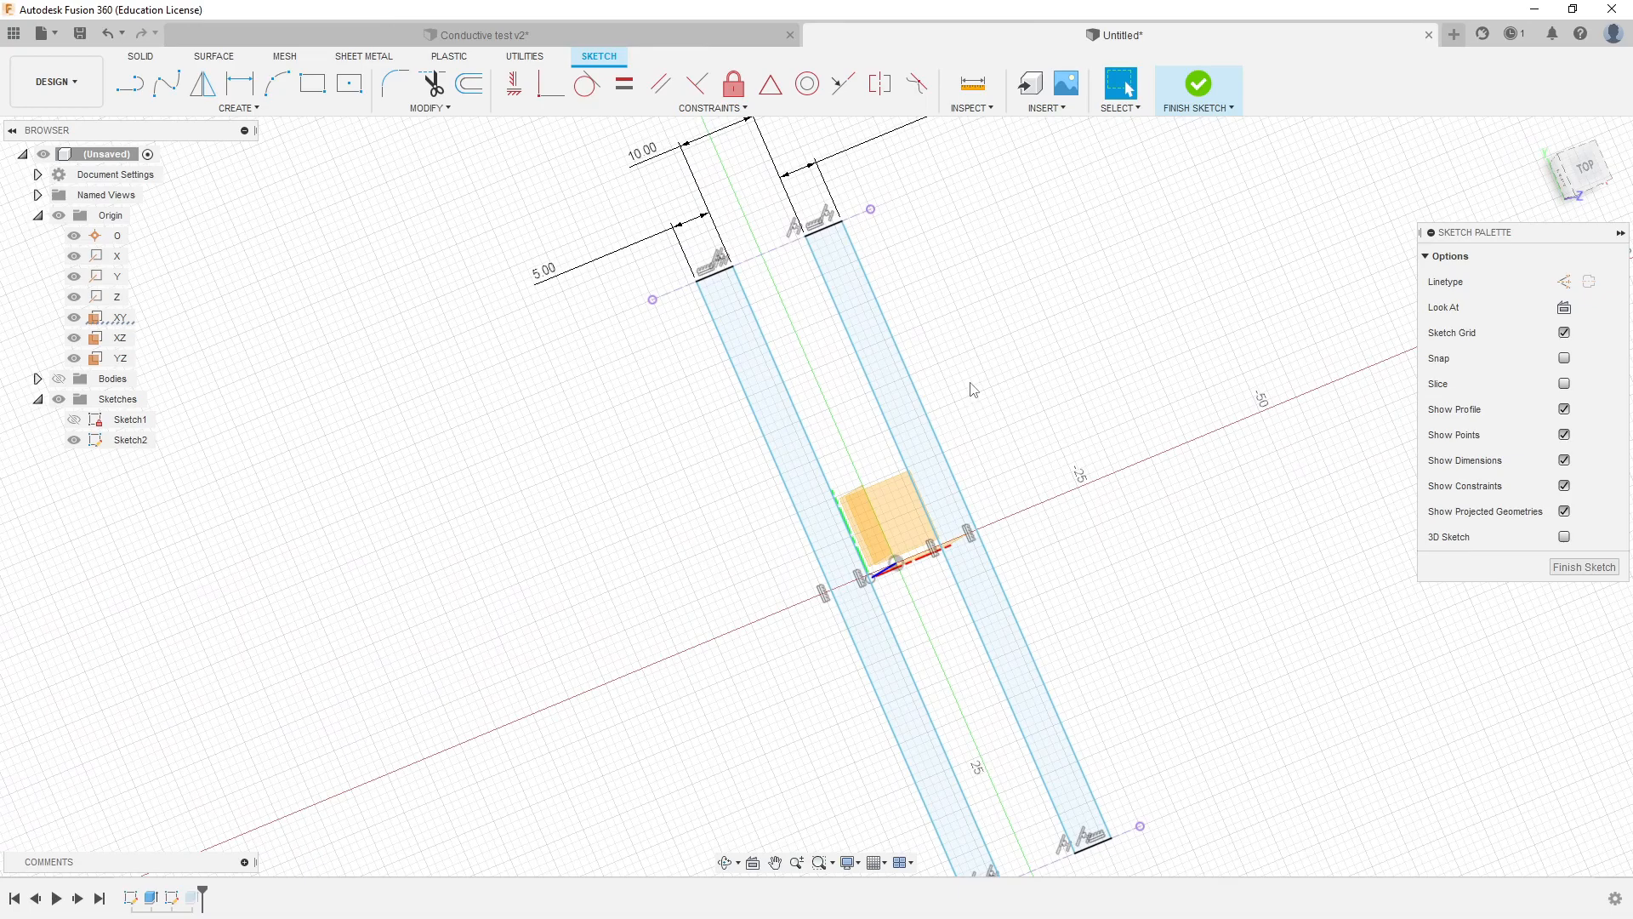
scroll(974, 389, down, 2)
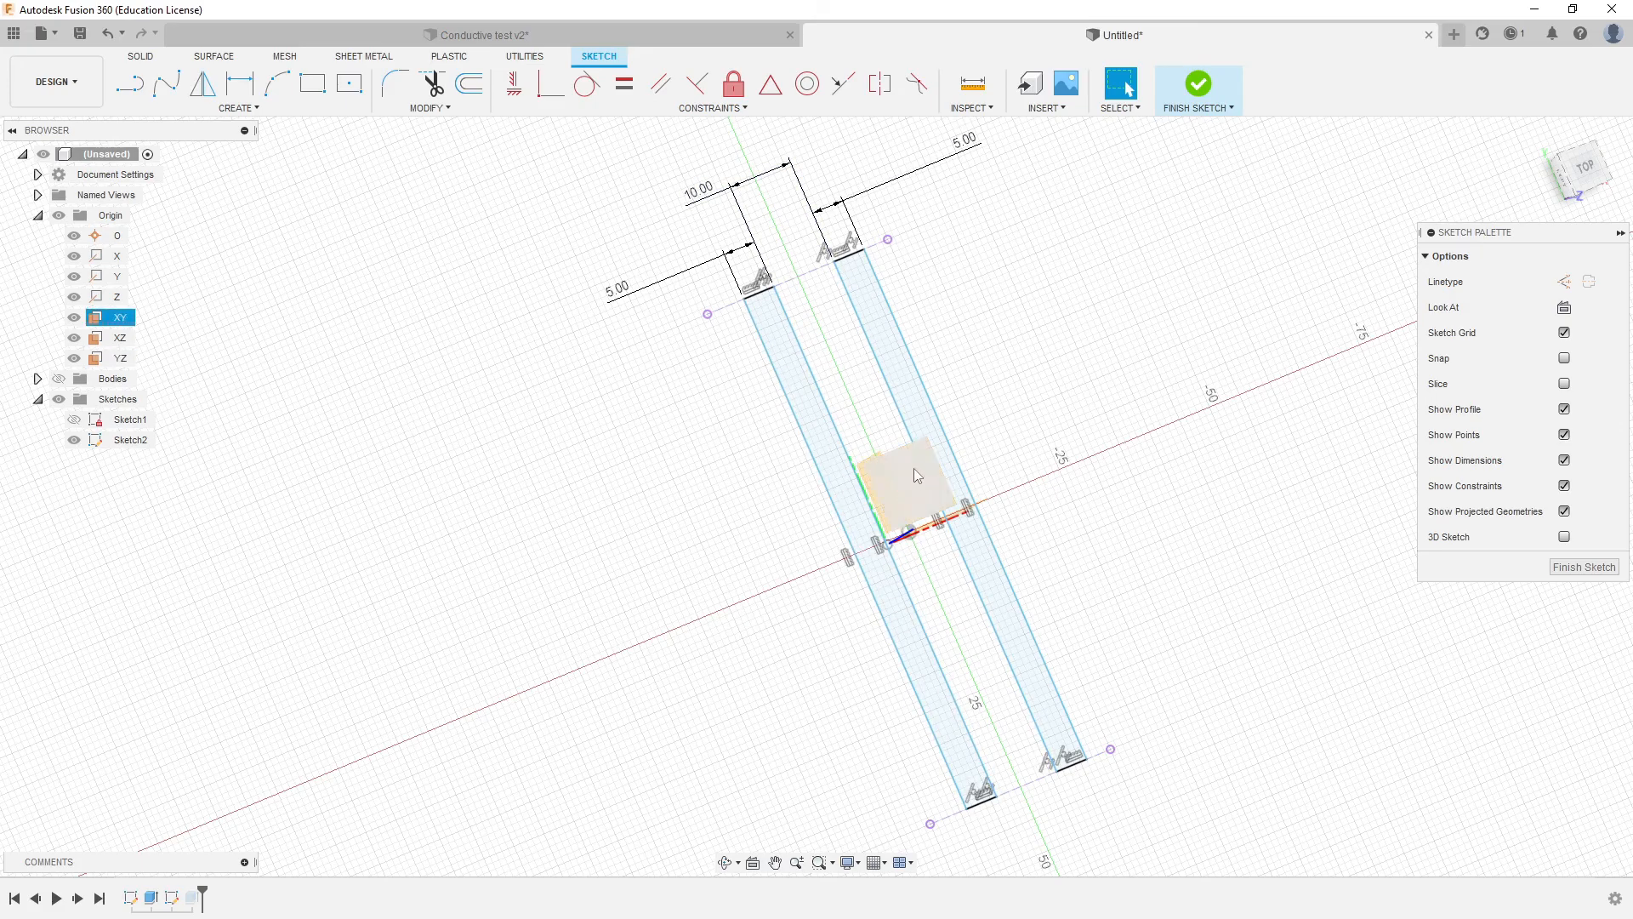
mouse_move(898, 408)
mouse_down()
mouse_move(832, 427)
mouse_move(923, 393)
mouse_move(802, 400)
mouse_move(881, 388)
mouse_up()
click(1055, 317)
mouse_move(1019, 319)
shift+middle_down()
mouse_move(952, 406)
mouse_move(1004, 355)
shift+middle_up()
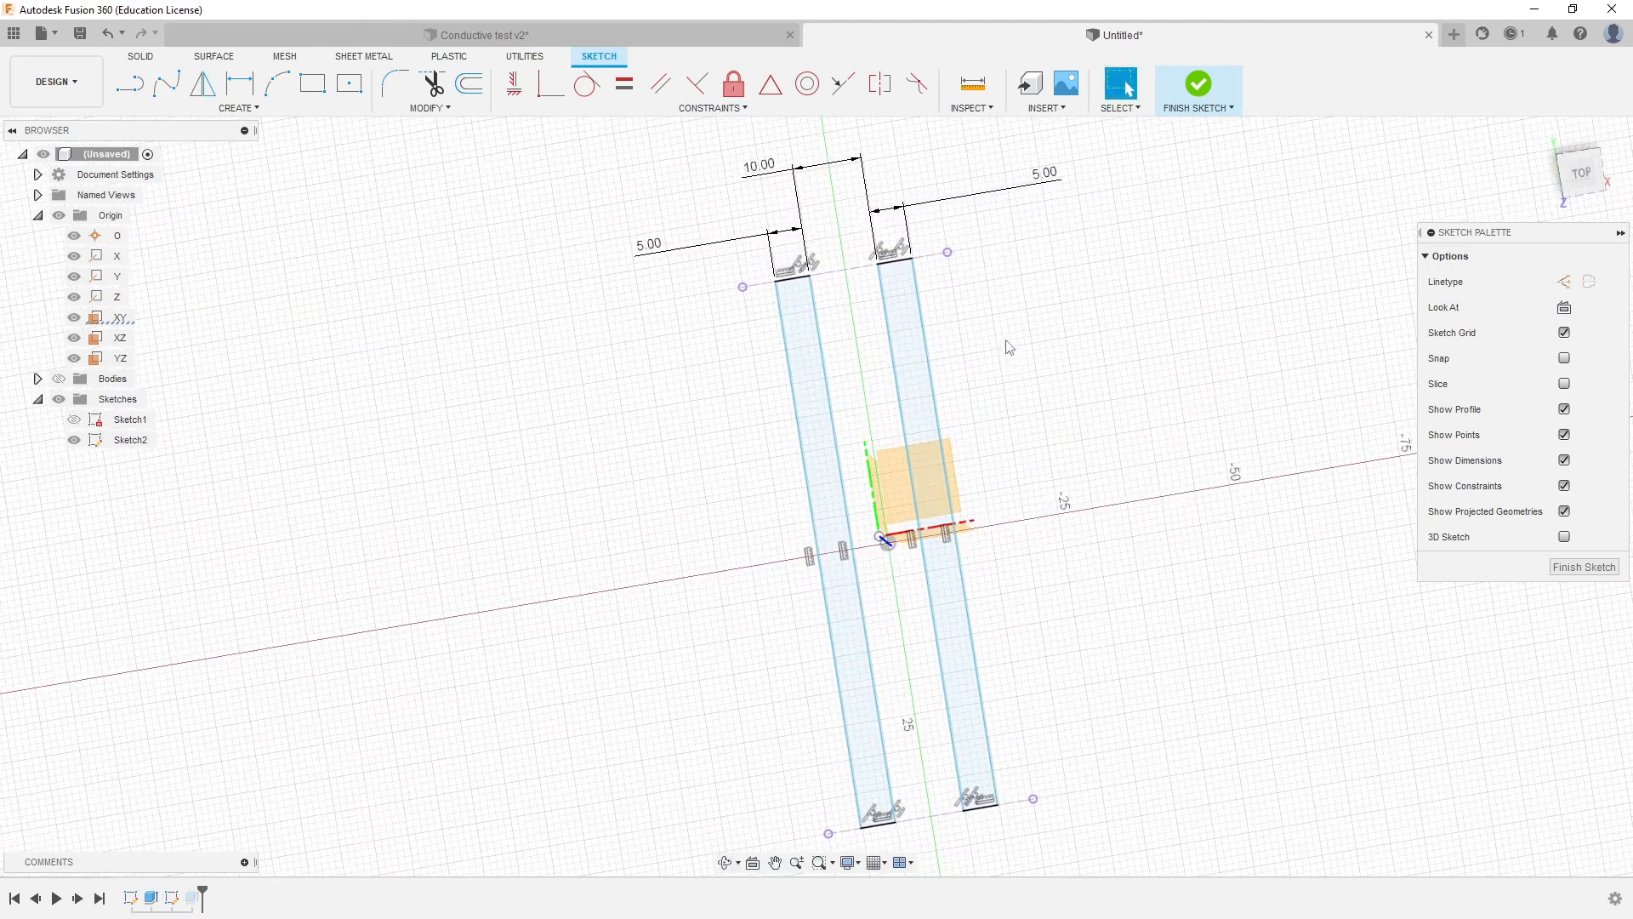
key(d)
click(898, 395)
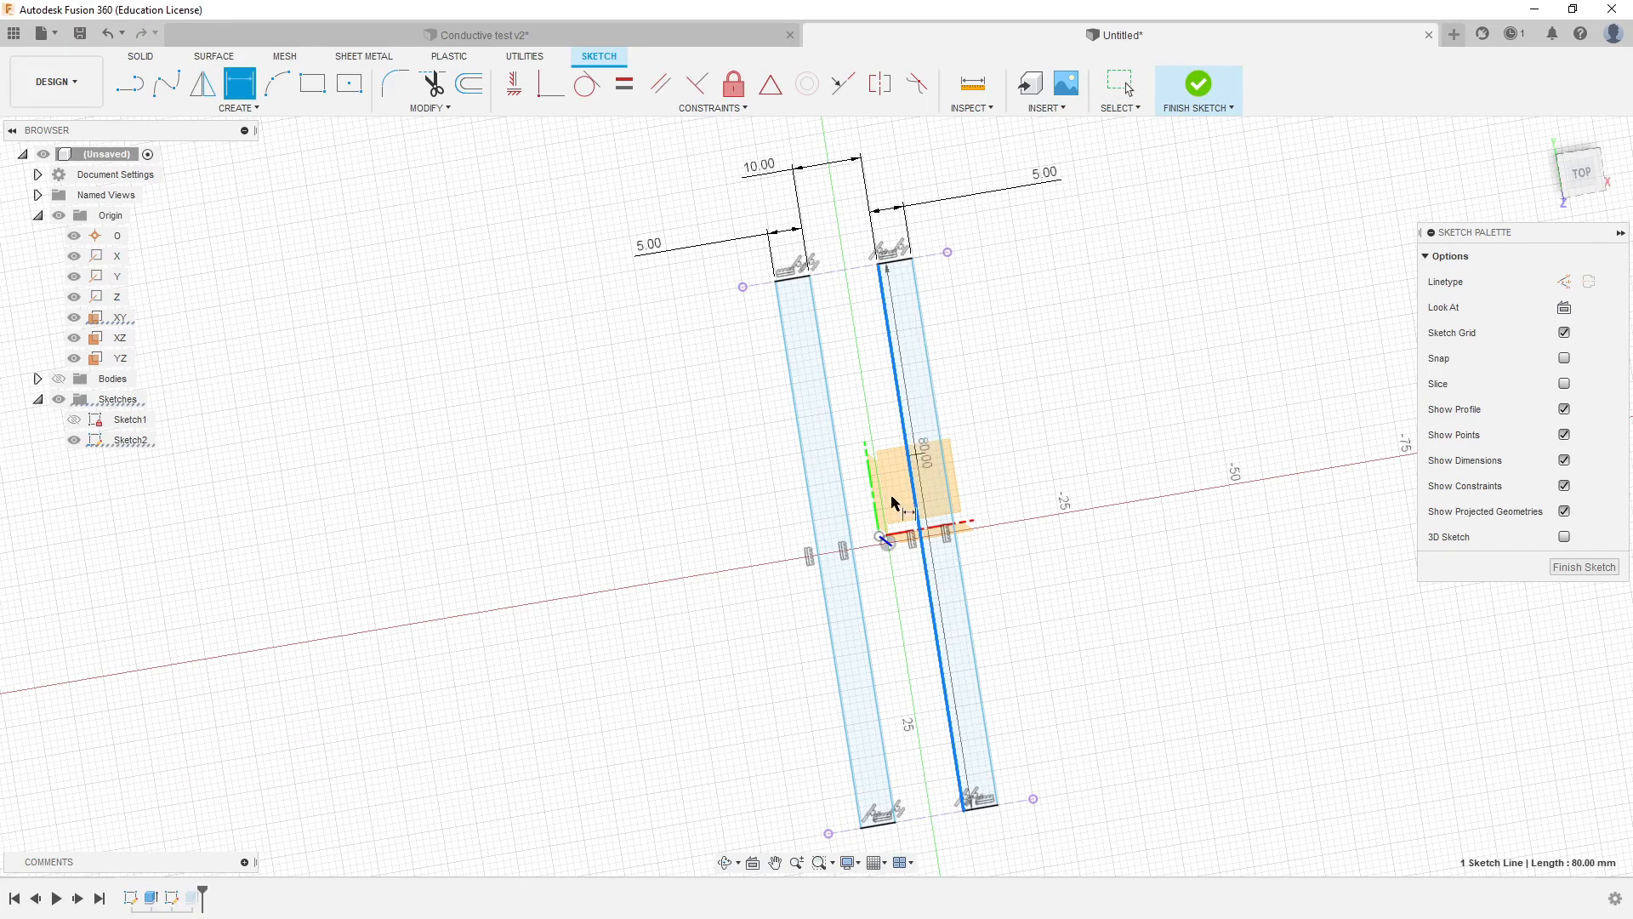
click(884, 539)
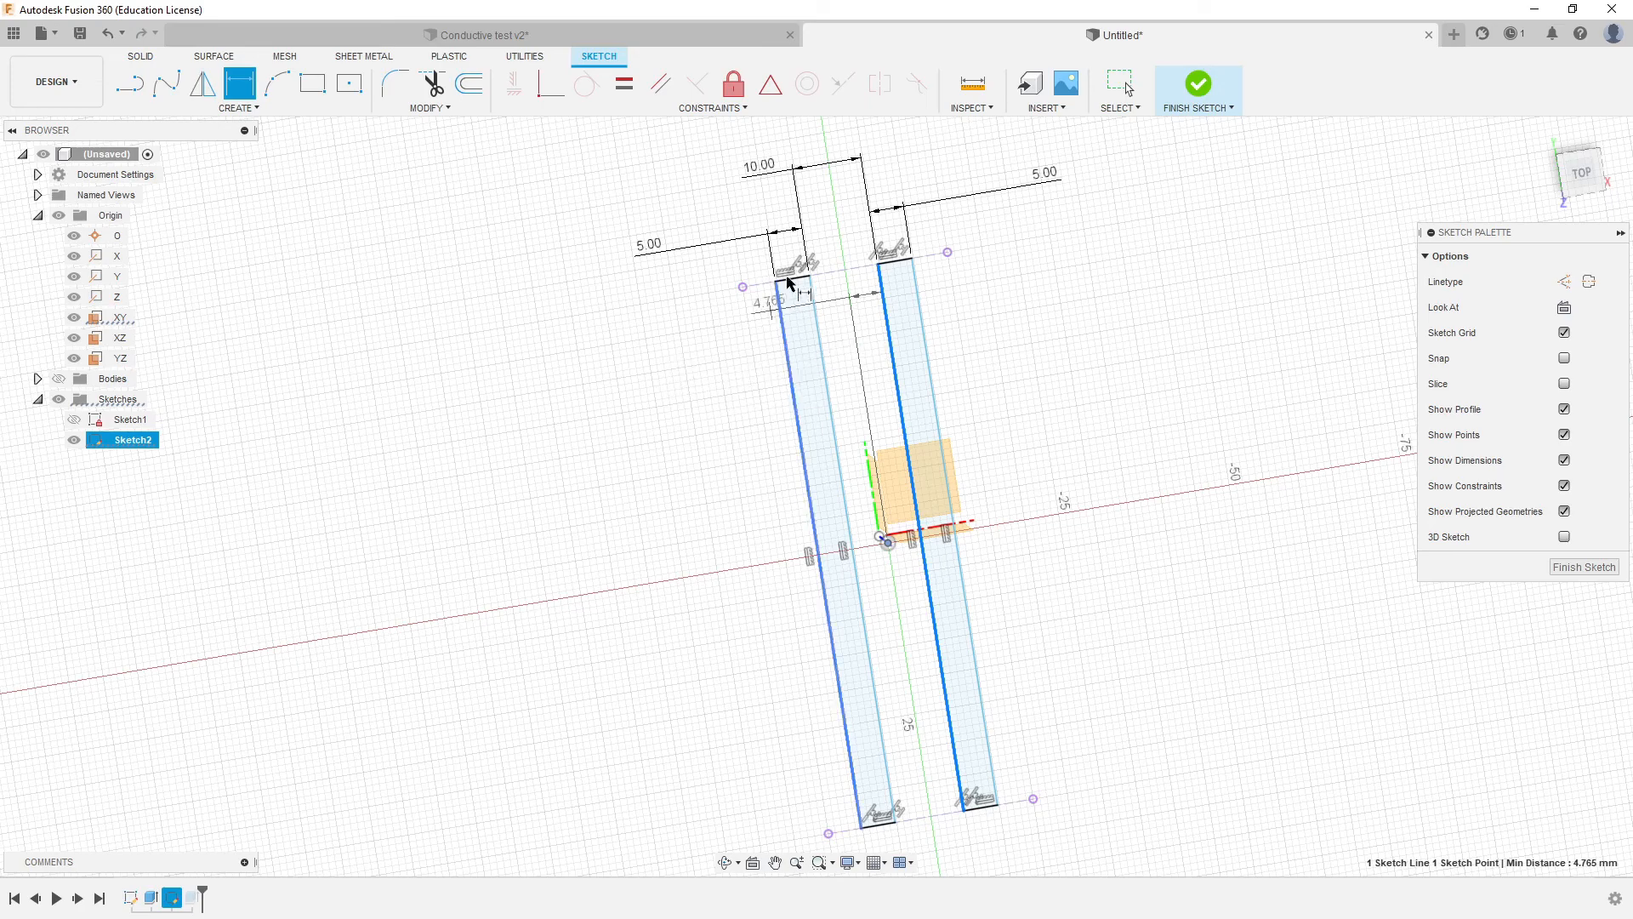
key(Escape)
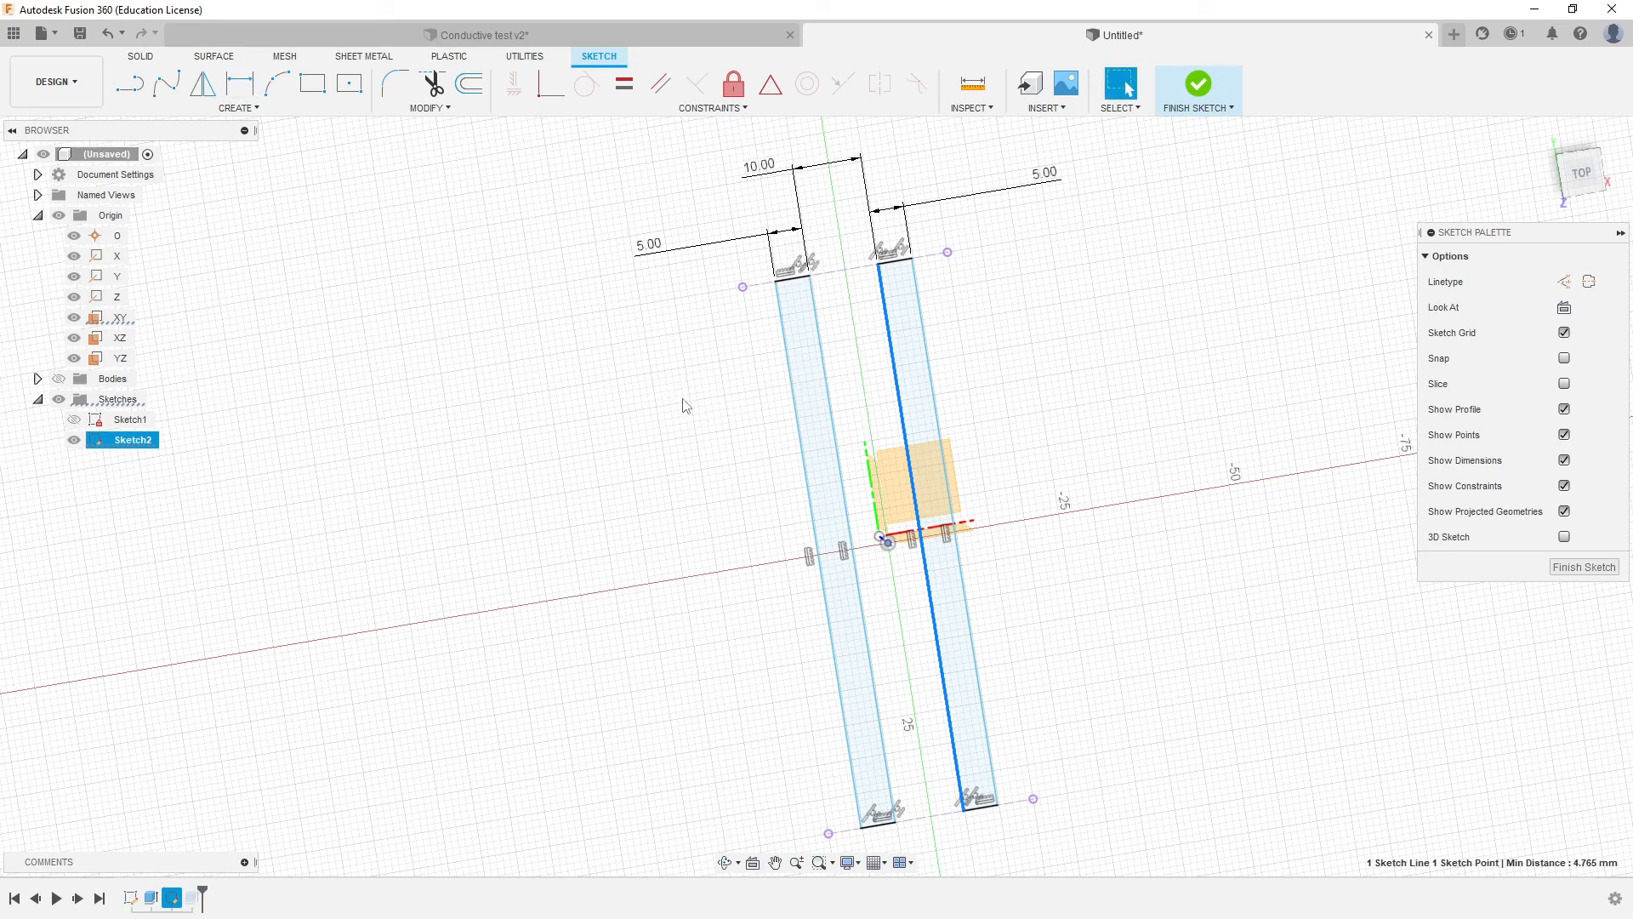
middle_drag(967, 295, 1004, 349)
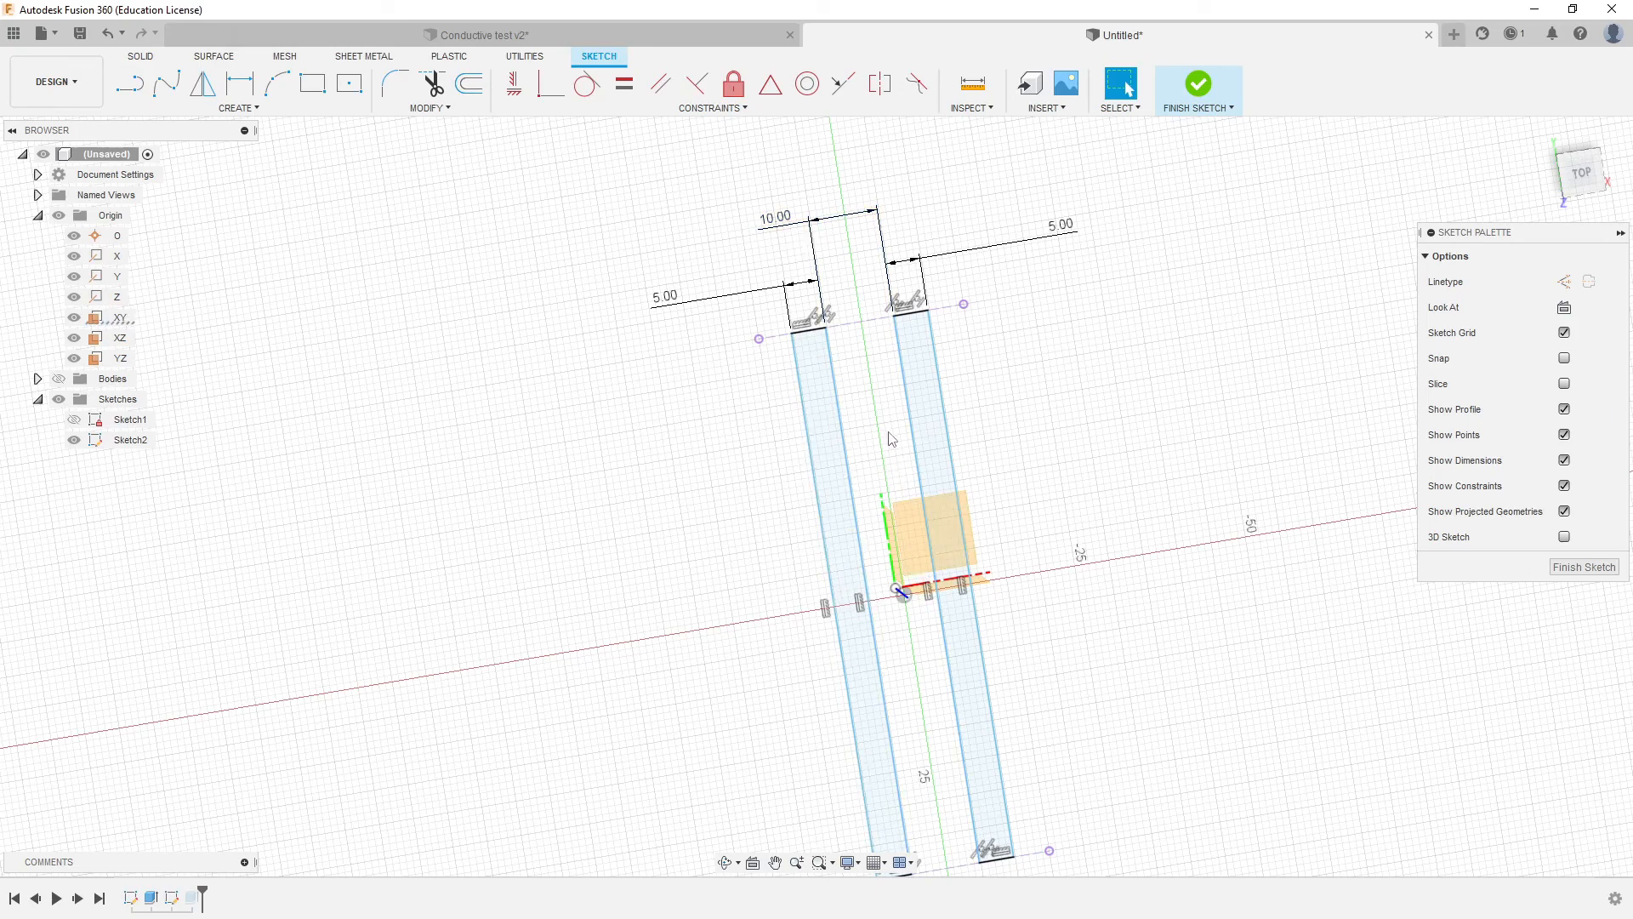
middle_drag(902, 439, 866, 404)
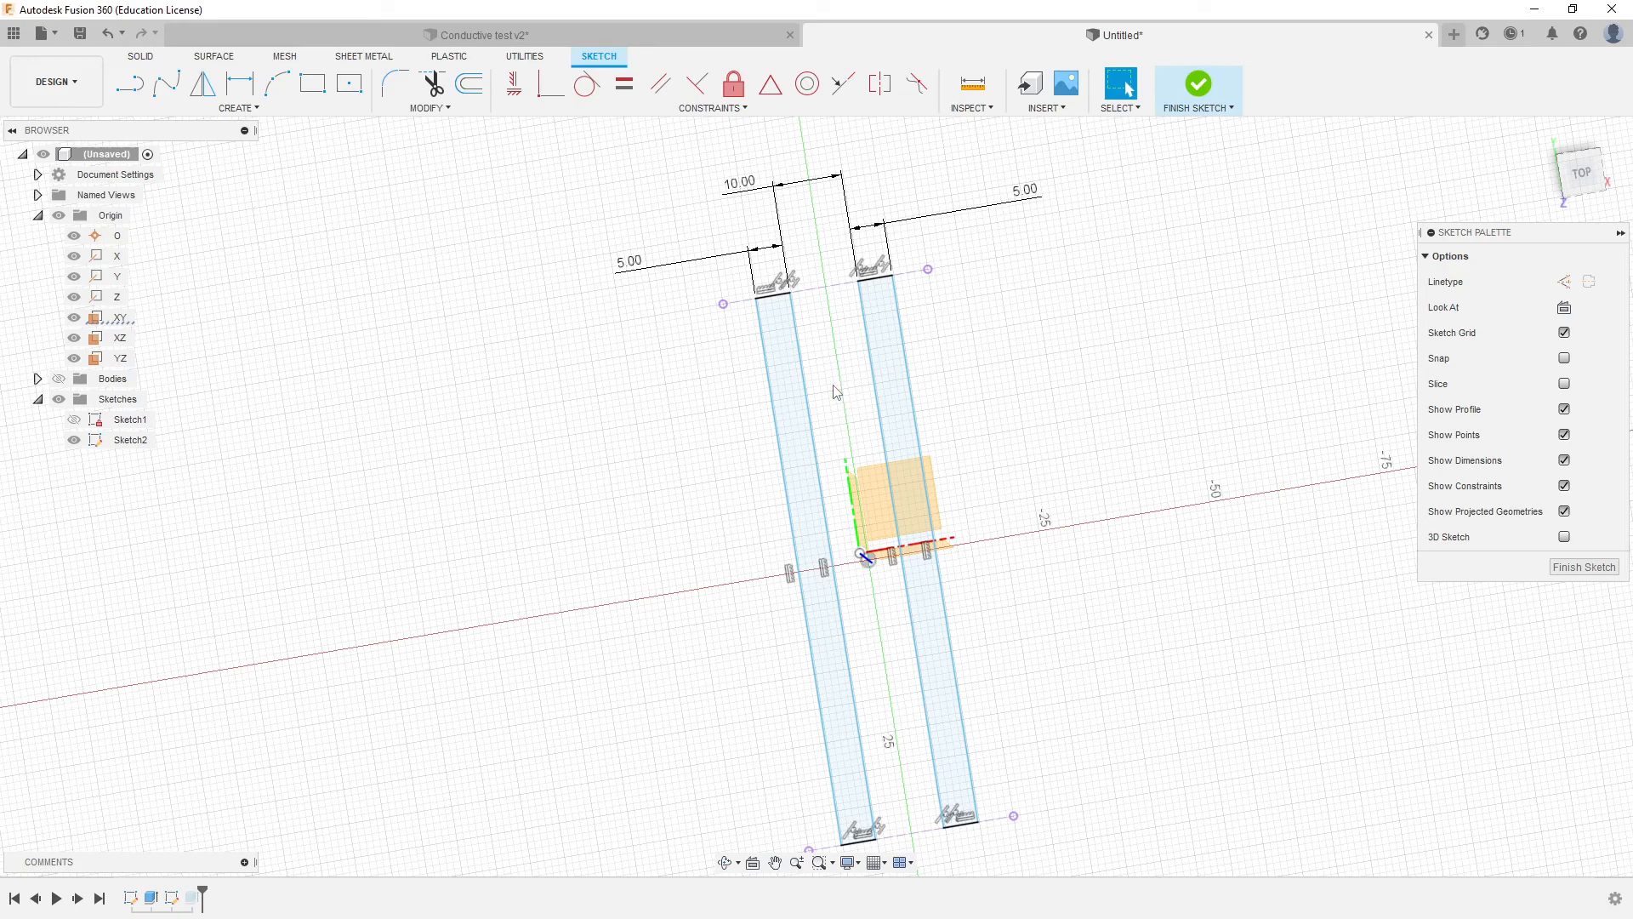
Shift the spaced pair of strips sideways so that the sketch's vertical axis runs nearer the inner edge of the left strip.
drag(871, 334, 904, 577)
shift+middle_drag(904, 577, 869, 536)
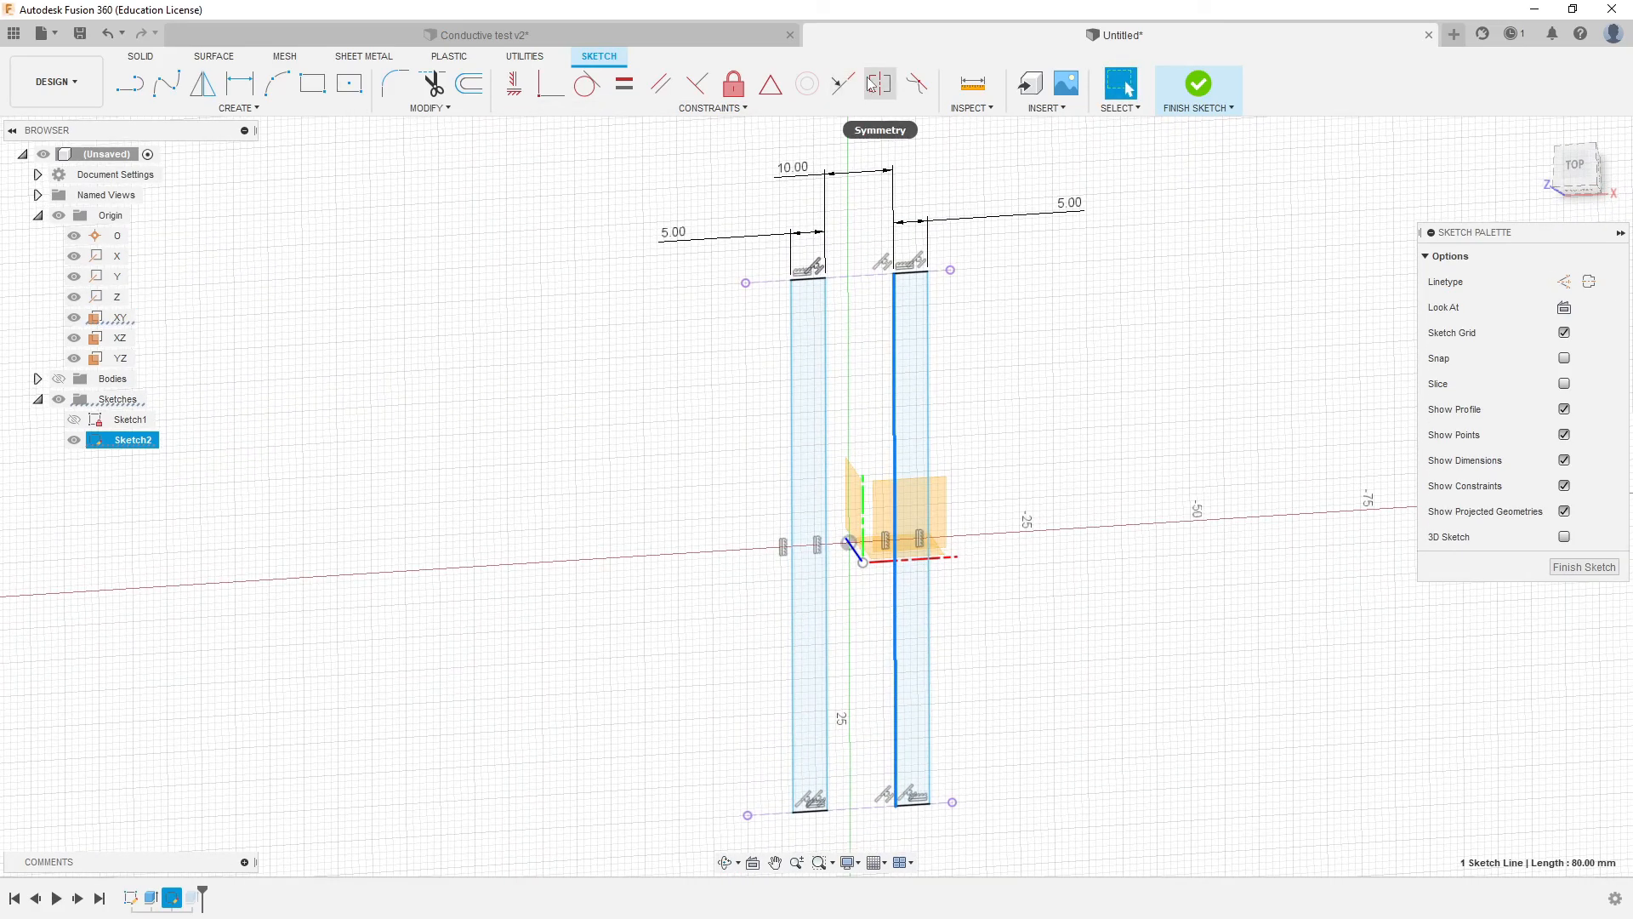
click(1011, 360)
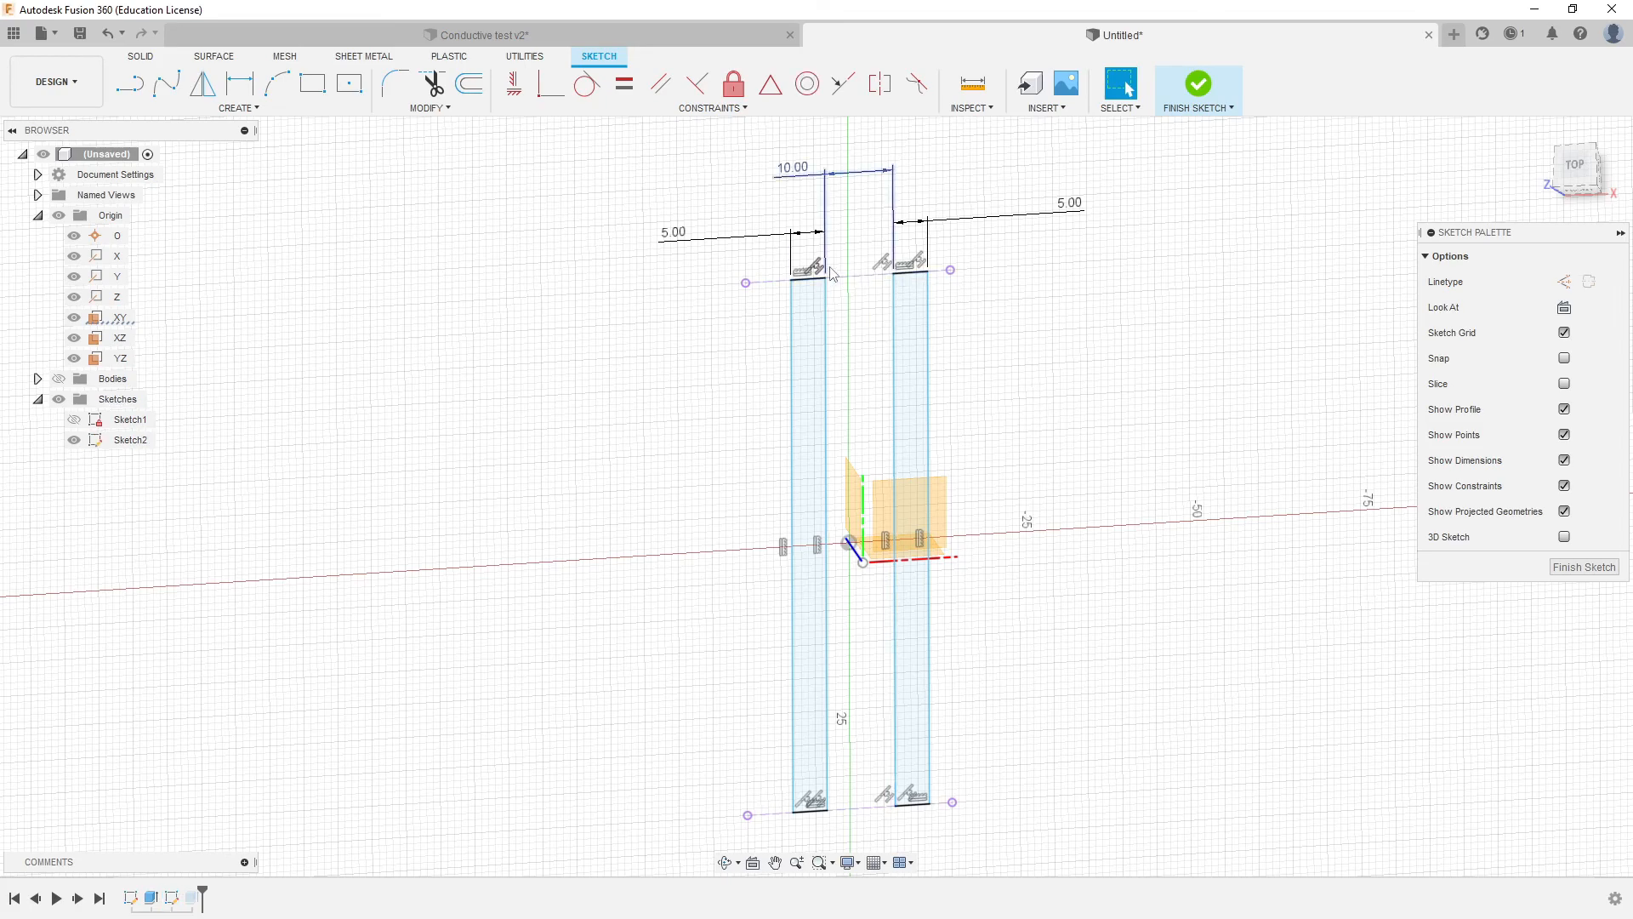
Try to make the inner upper corner points of the two strips symmetric about the vertical origin axis.
mouse_move(932, 407)
shift+middle_down()
mouse_move(918, 496)
mouse_move(901, 496)
shift+middle_up()
middle_drag(945, 393, 844, 414)
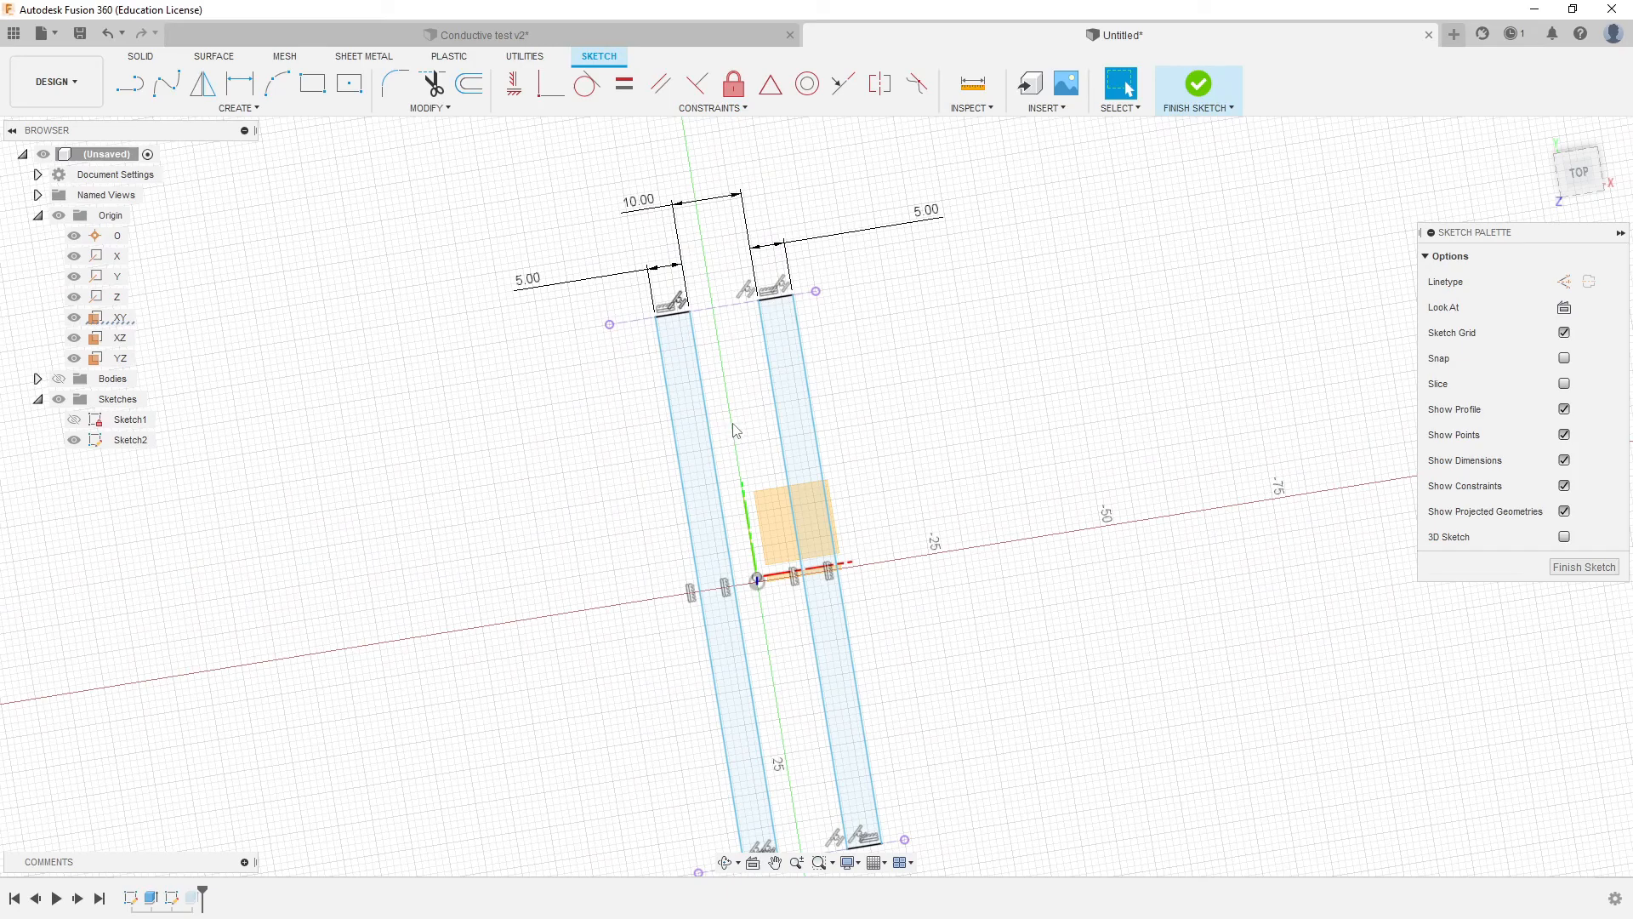
mouse_move(934, 411)
shift+middle_down()
mouse_move(947, 368)
mouse_move(958, 397)
mouse_move(920, 389)
mouse_move(941, 299)
mouse_move(896, 430)
shift+middle_up()
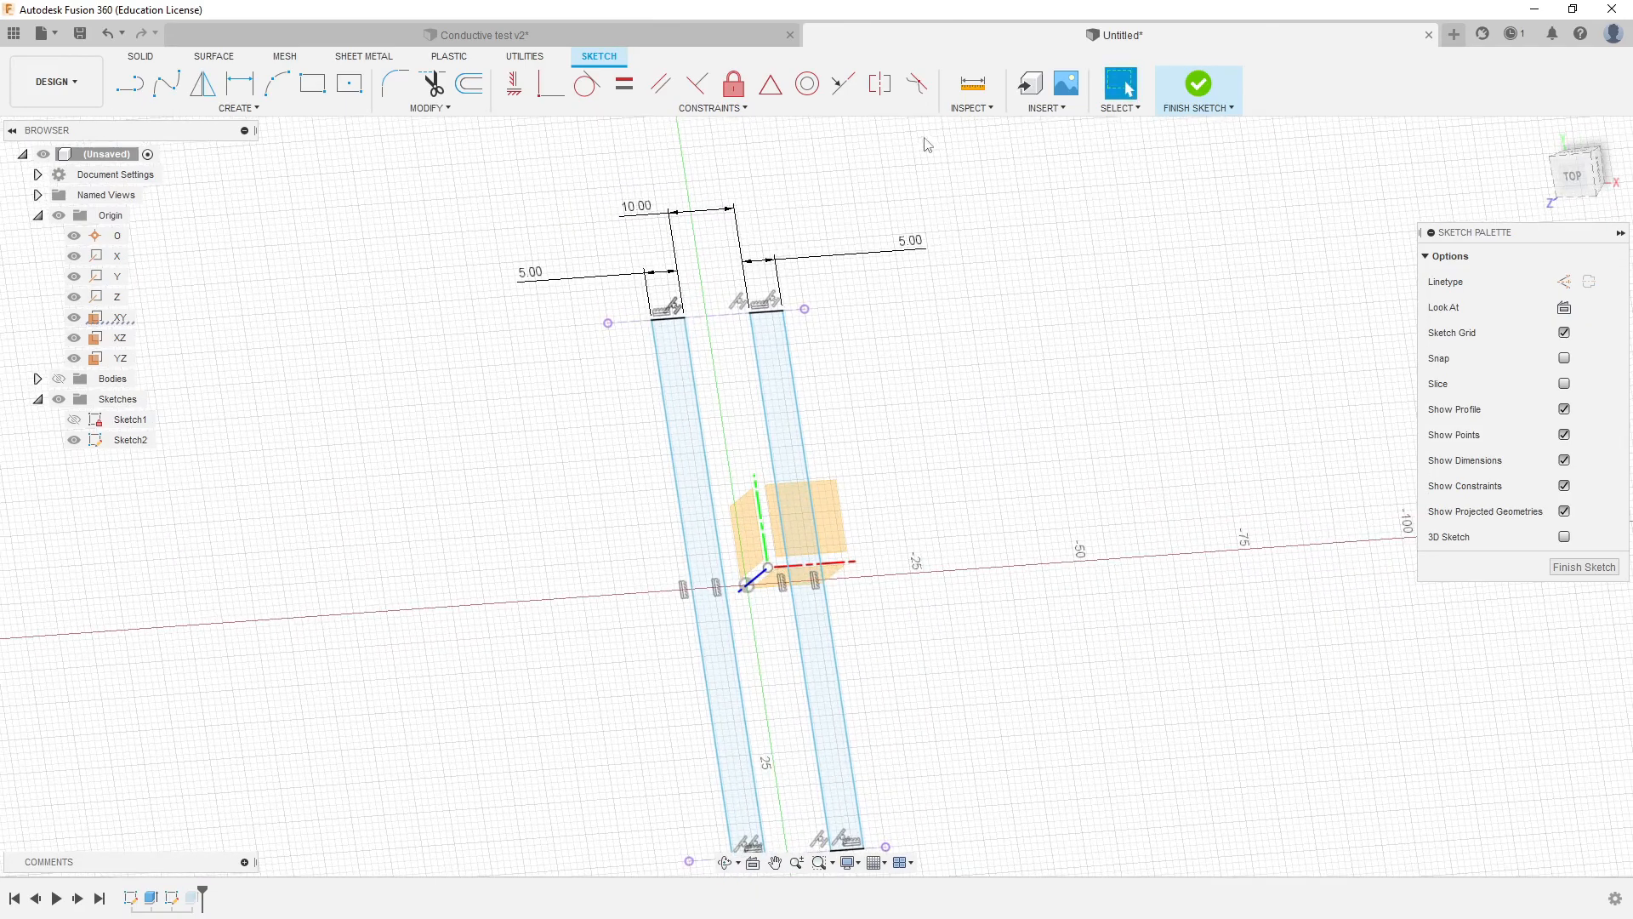
click(872, 85)
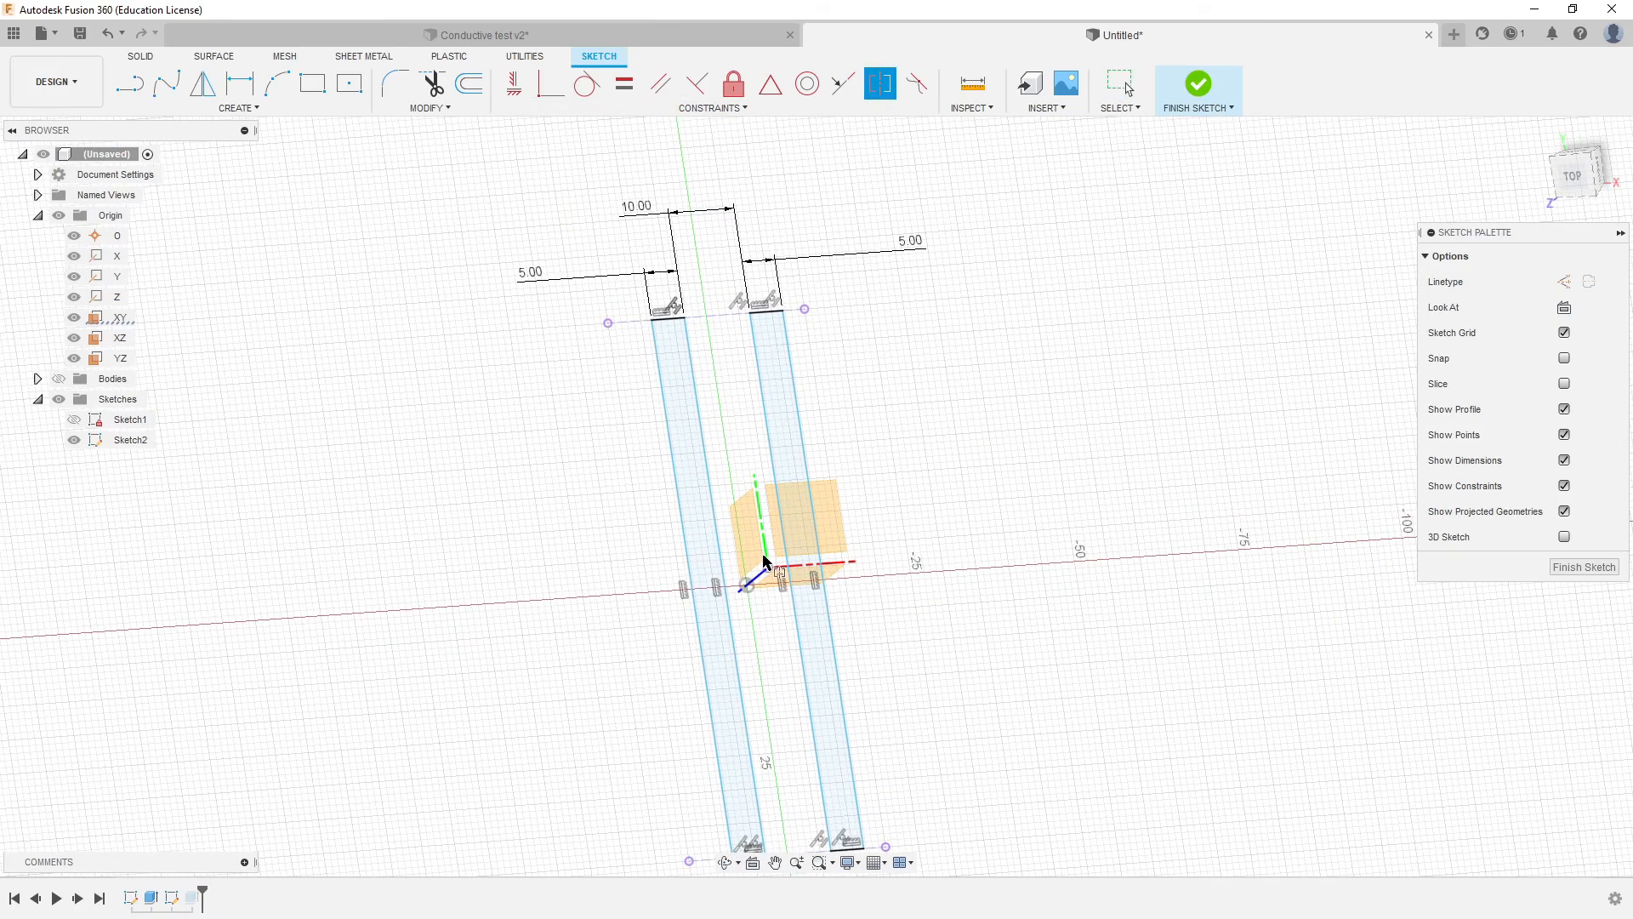
click(749, 313)
click(685, 318)
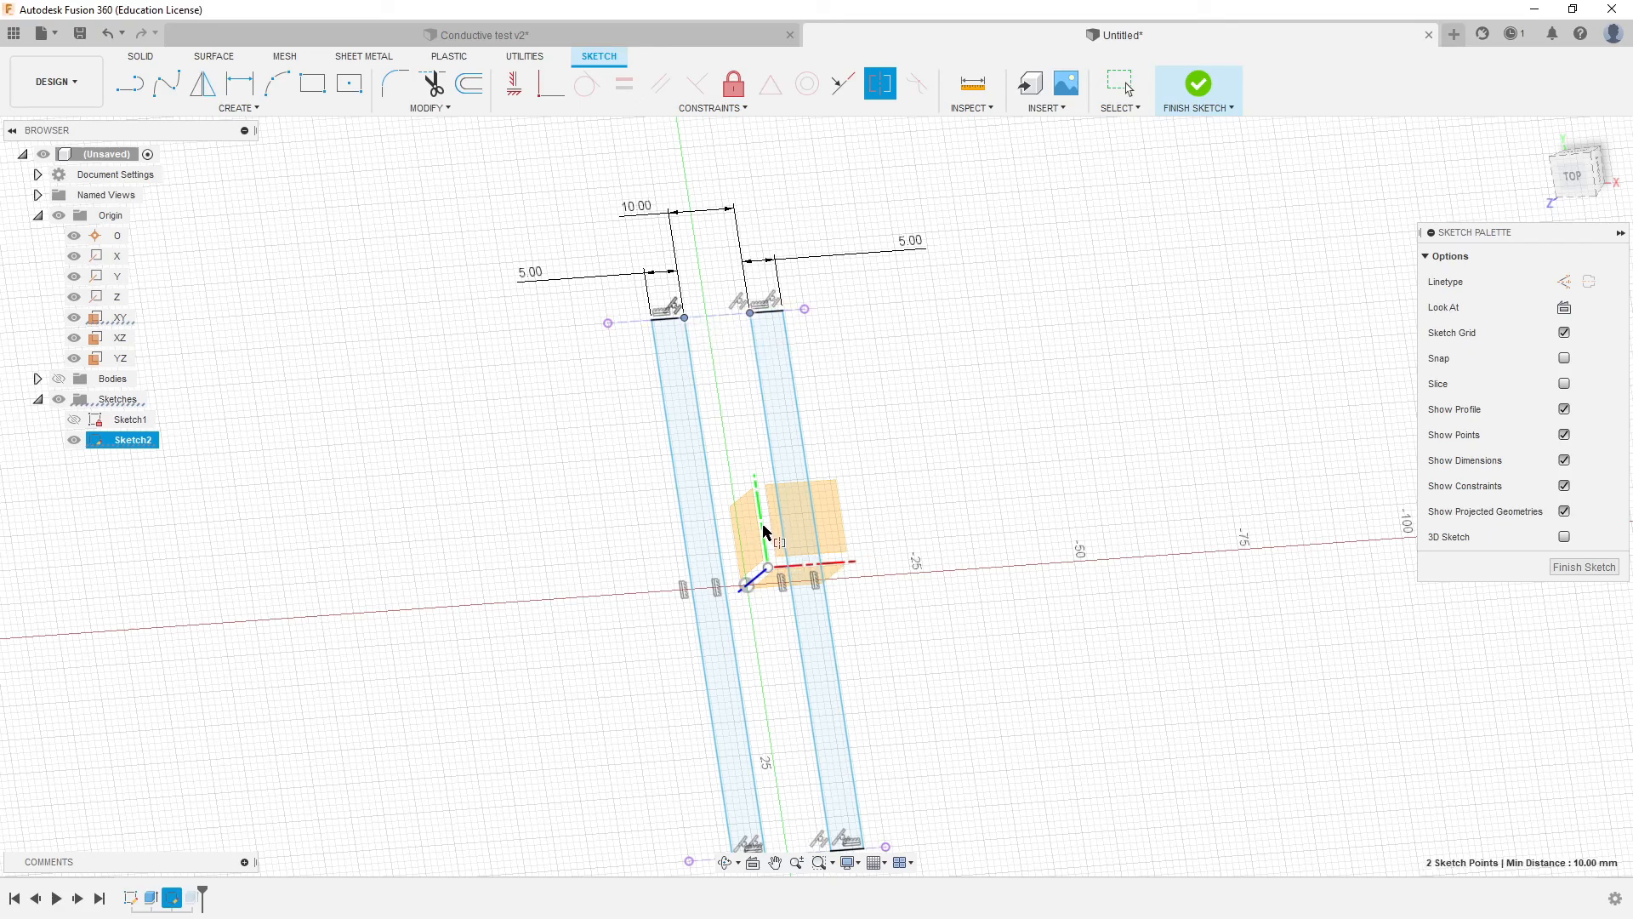
mouse_move(747, 496)
shift+middle_down()
mouse_move(789, 504)
mouse_move(751, 527)
shift+middle_up()
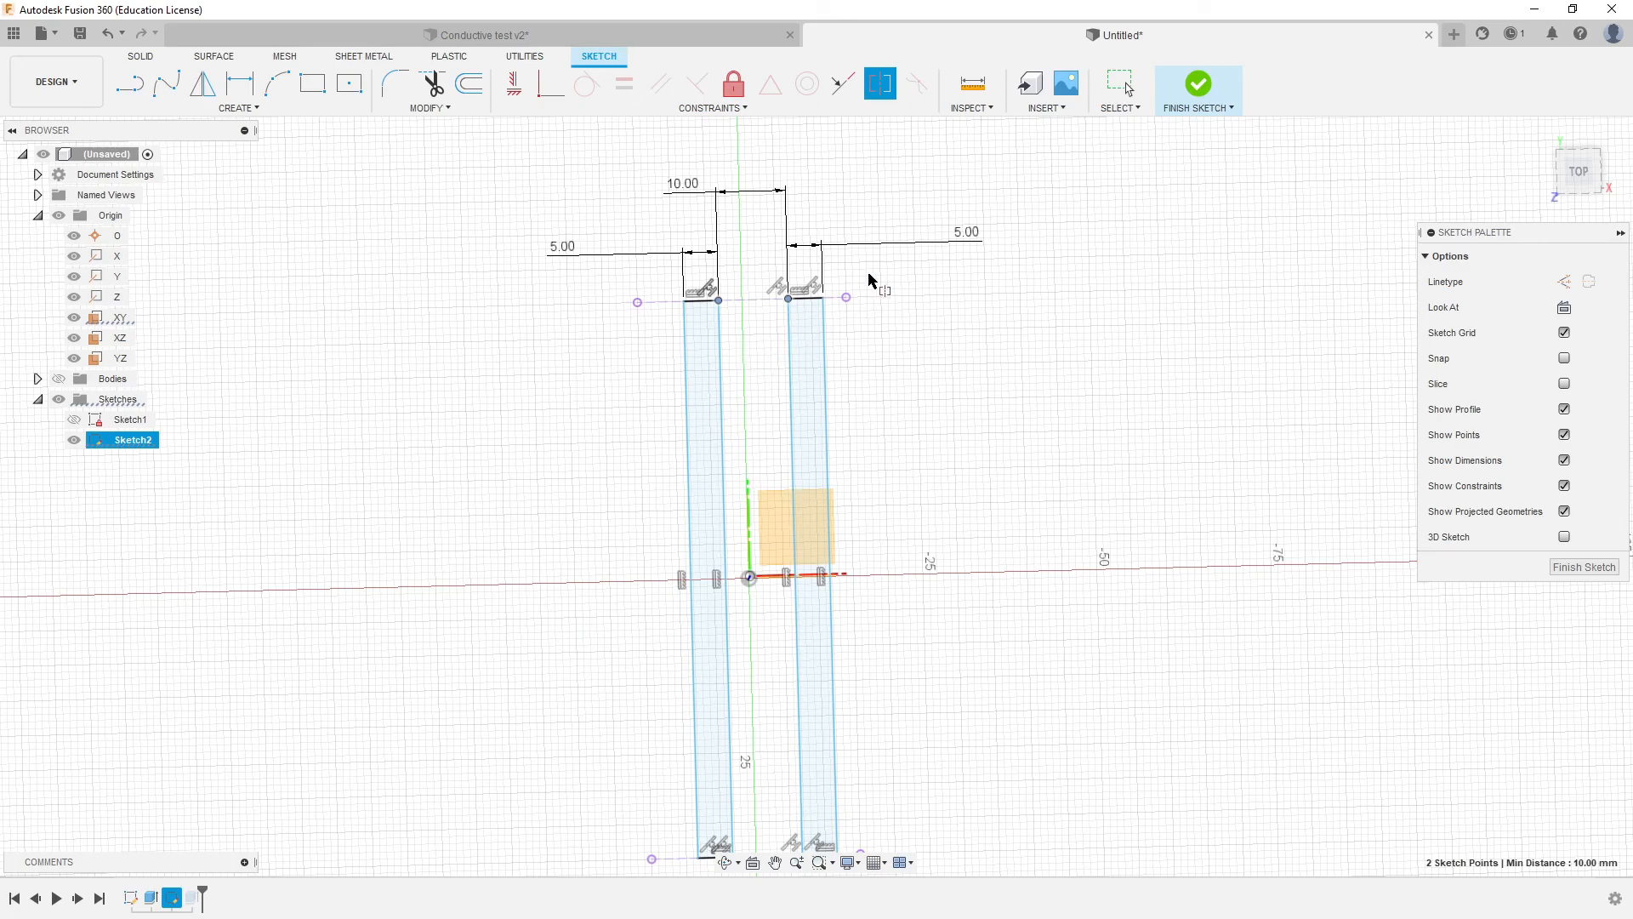
key(Escape)
Start the Line command and orient the strip sketch squarely to the Top view.
mouse_move(959, 378)
shift+middle_down()
mouse_move(941, 379)
mouse_move(957, 396)
shift+middle_up()
scroll(962, 383, down, 2)
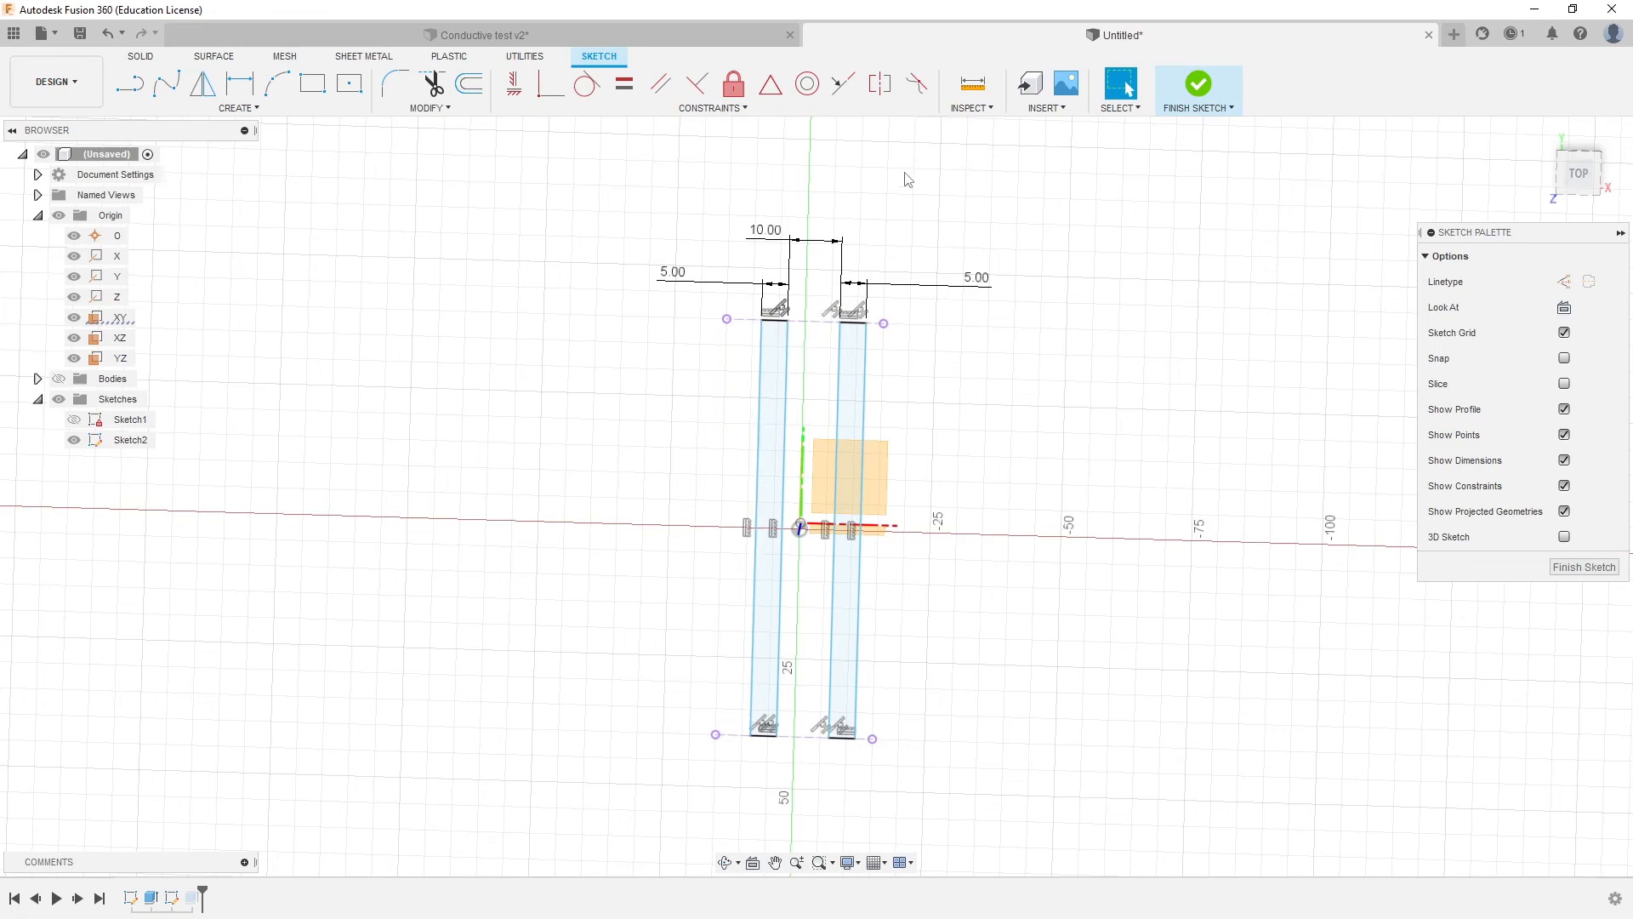
mouse_move(966, 380)
shift+middle_down()
mouse_move(987, 386)
mouse_move(941, 358)
mouse_move(965, 362)
mouse_move(966, 386)
mouse_move(944, 349)
shift+middle_up()
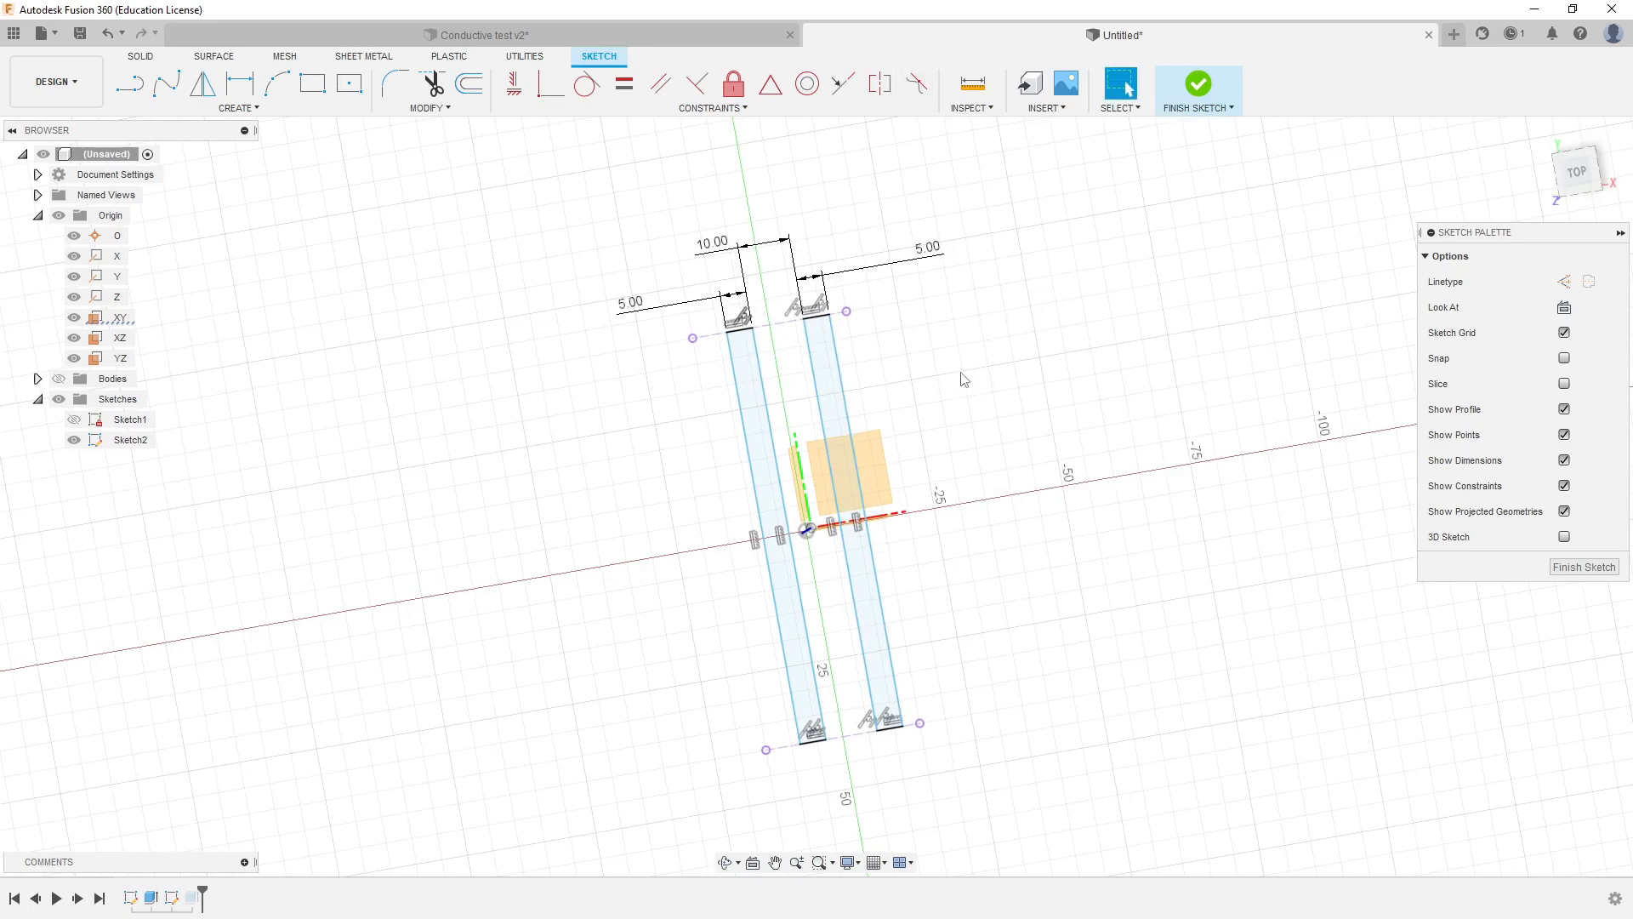
key(l)
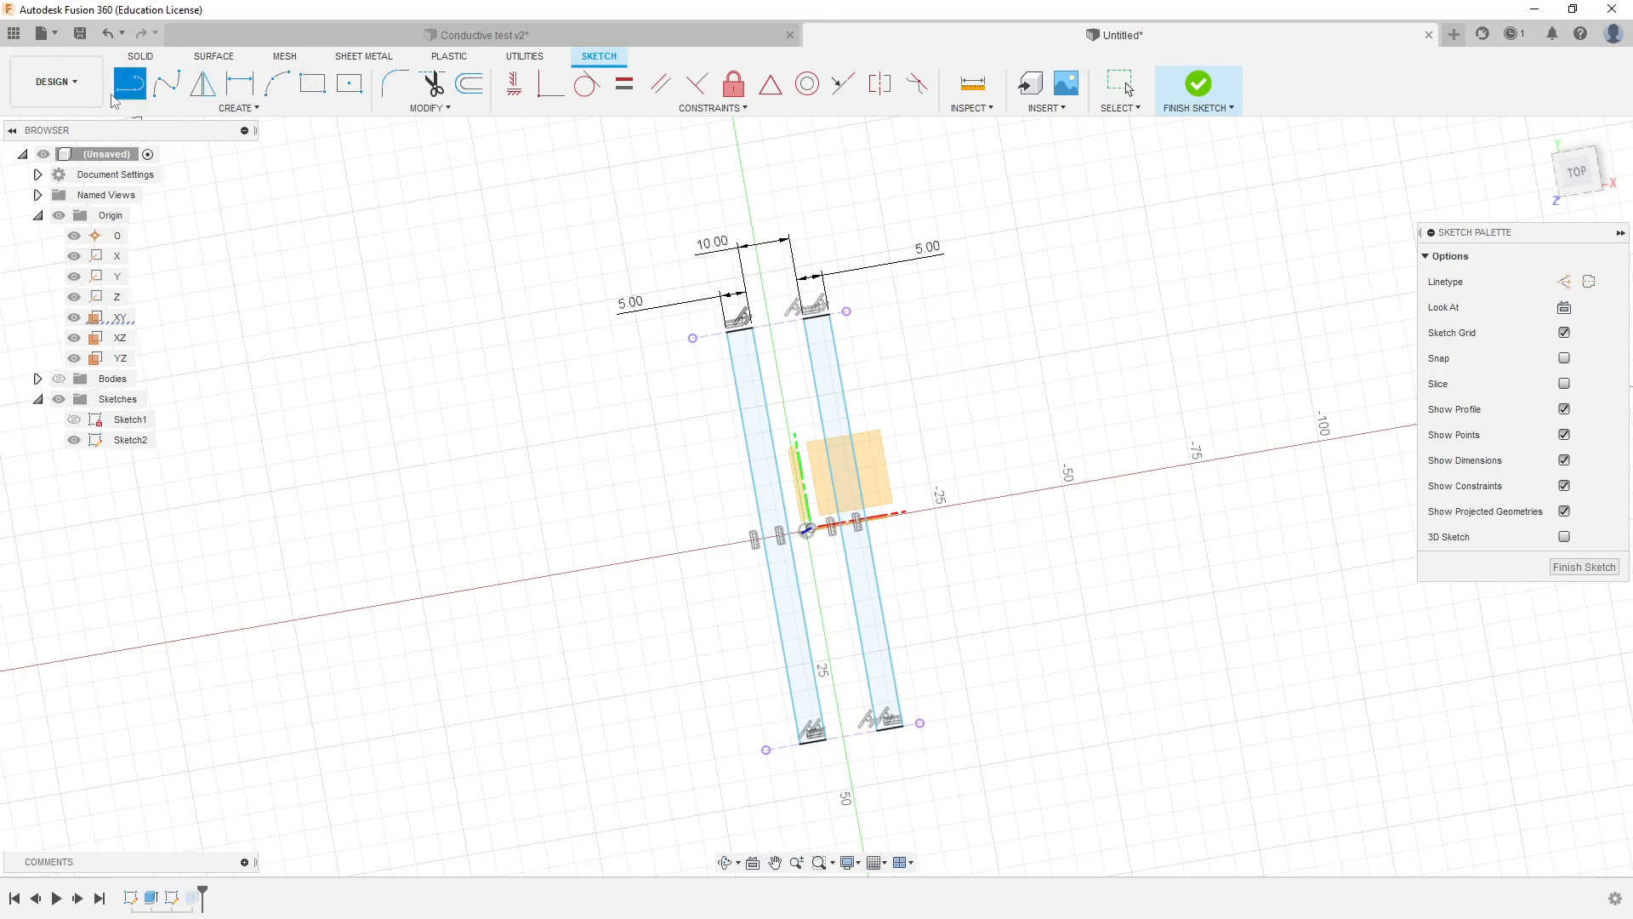
click(229, 108)
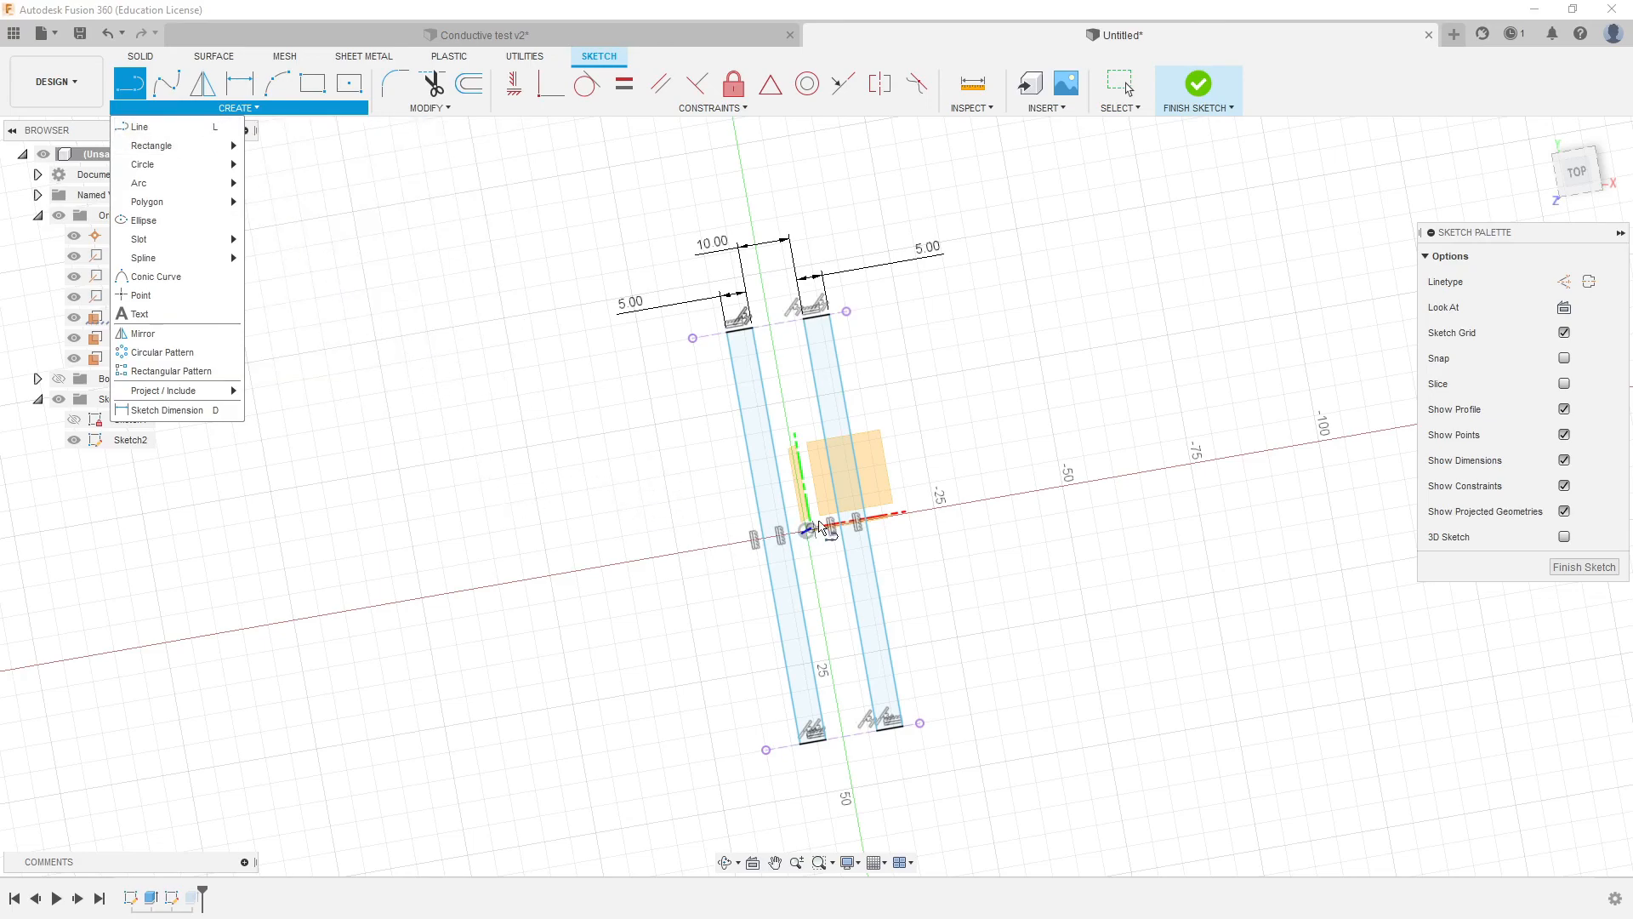
mouse_move(893, 451)
shift+middle_down()
mouse_move(926, 445)
mouse_move(850, 423)
mouse_move(898, 443)
shift+middle_up()
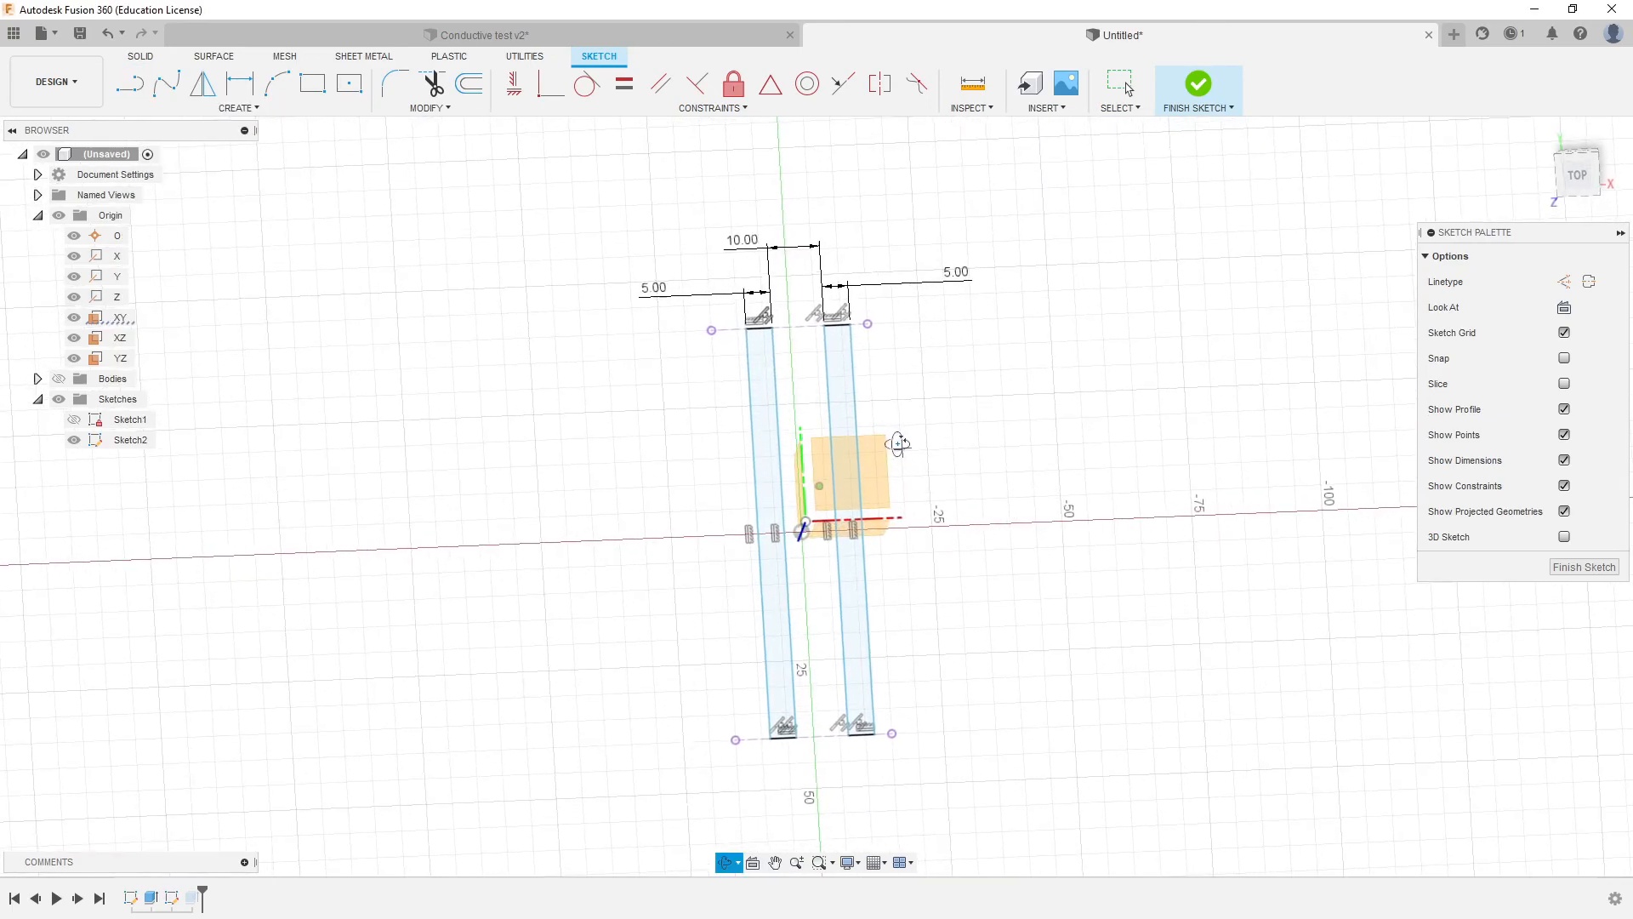
key(l)
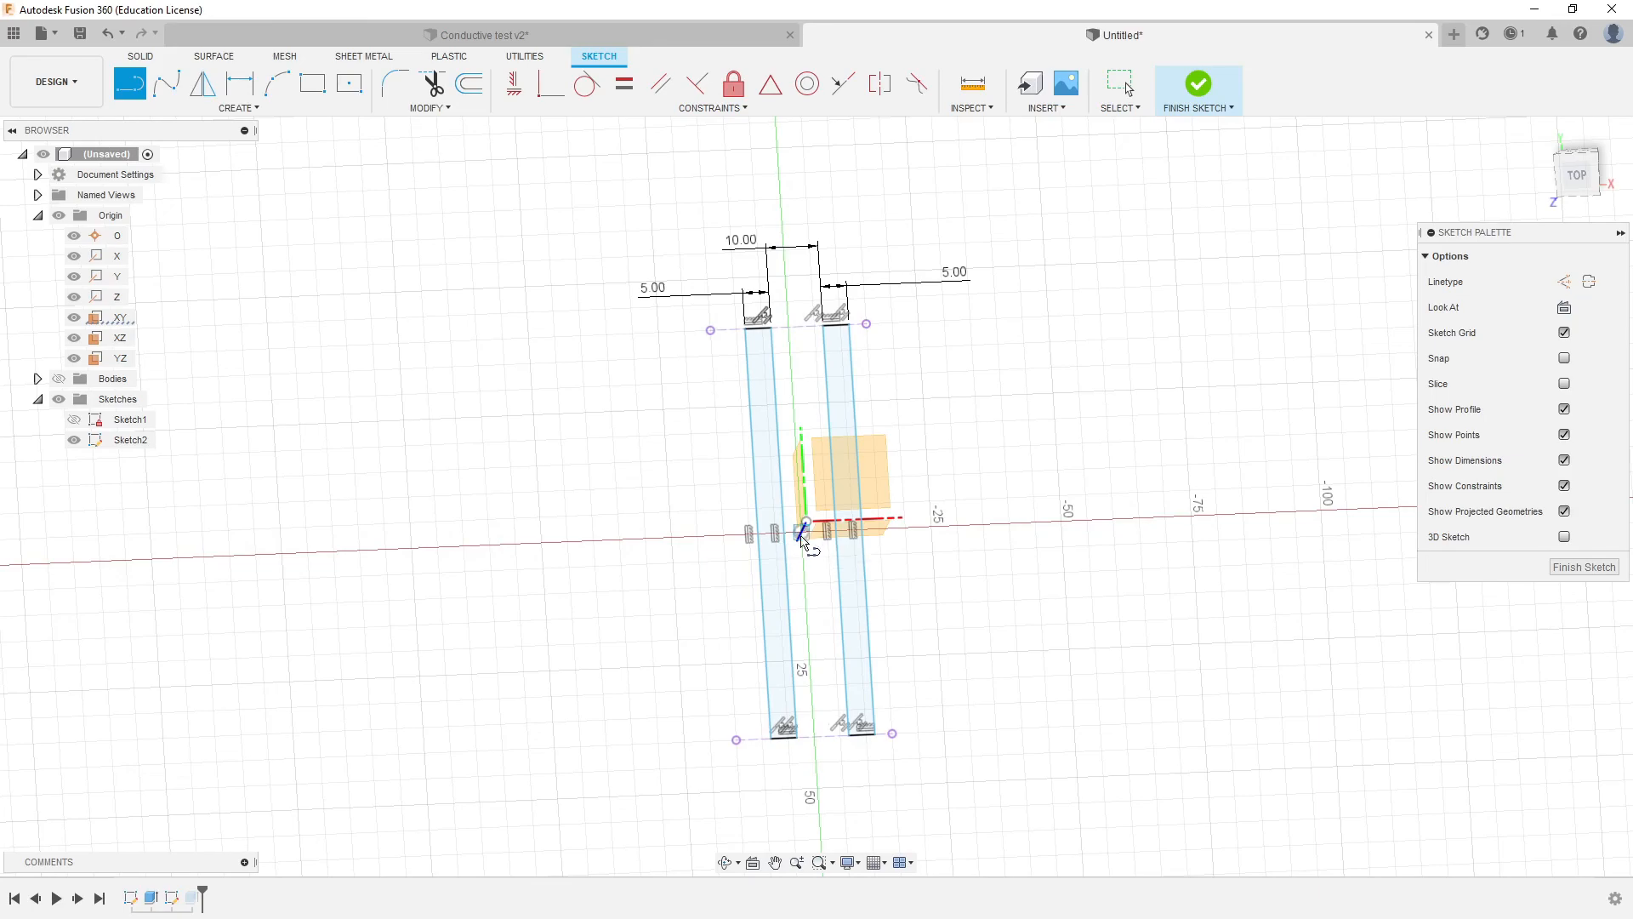
shift+middle_drag(729, 565, 765, 579)
scroll(766, 579, up, 6)
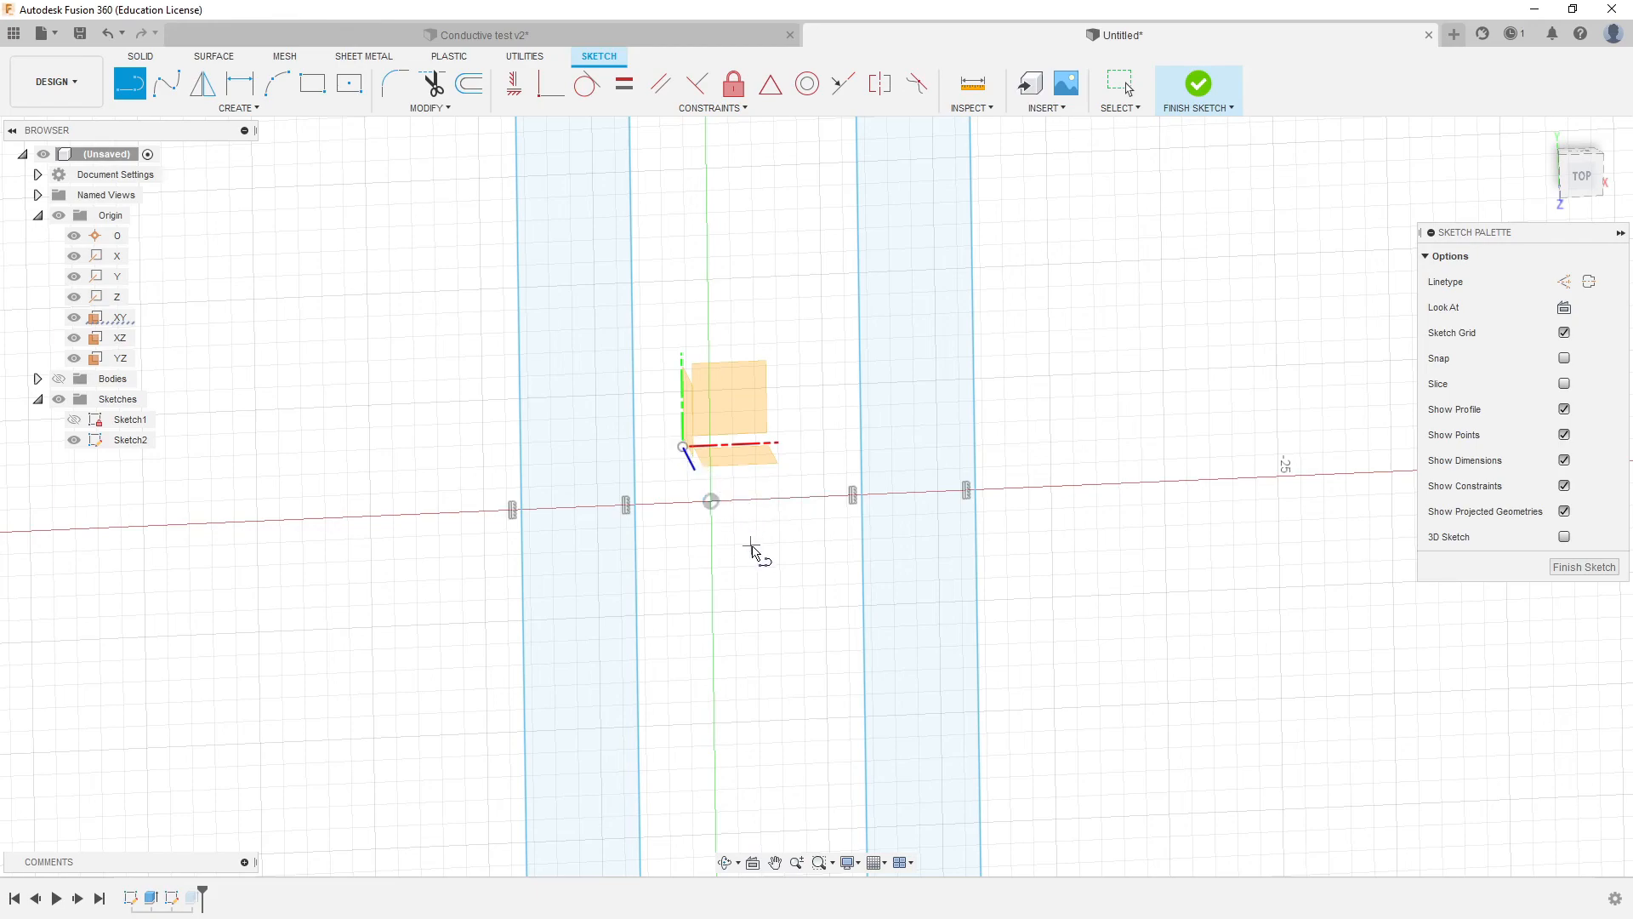
mouse_move(718, 553)
shift+middle_down()
mouse_move(656, 601)
mouse_move(686, 583)
shift+middle_up()
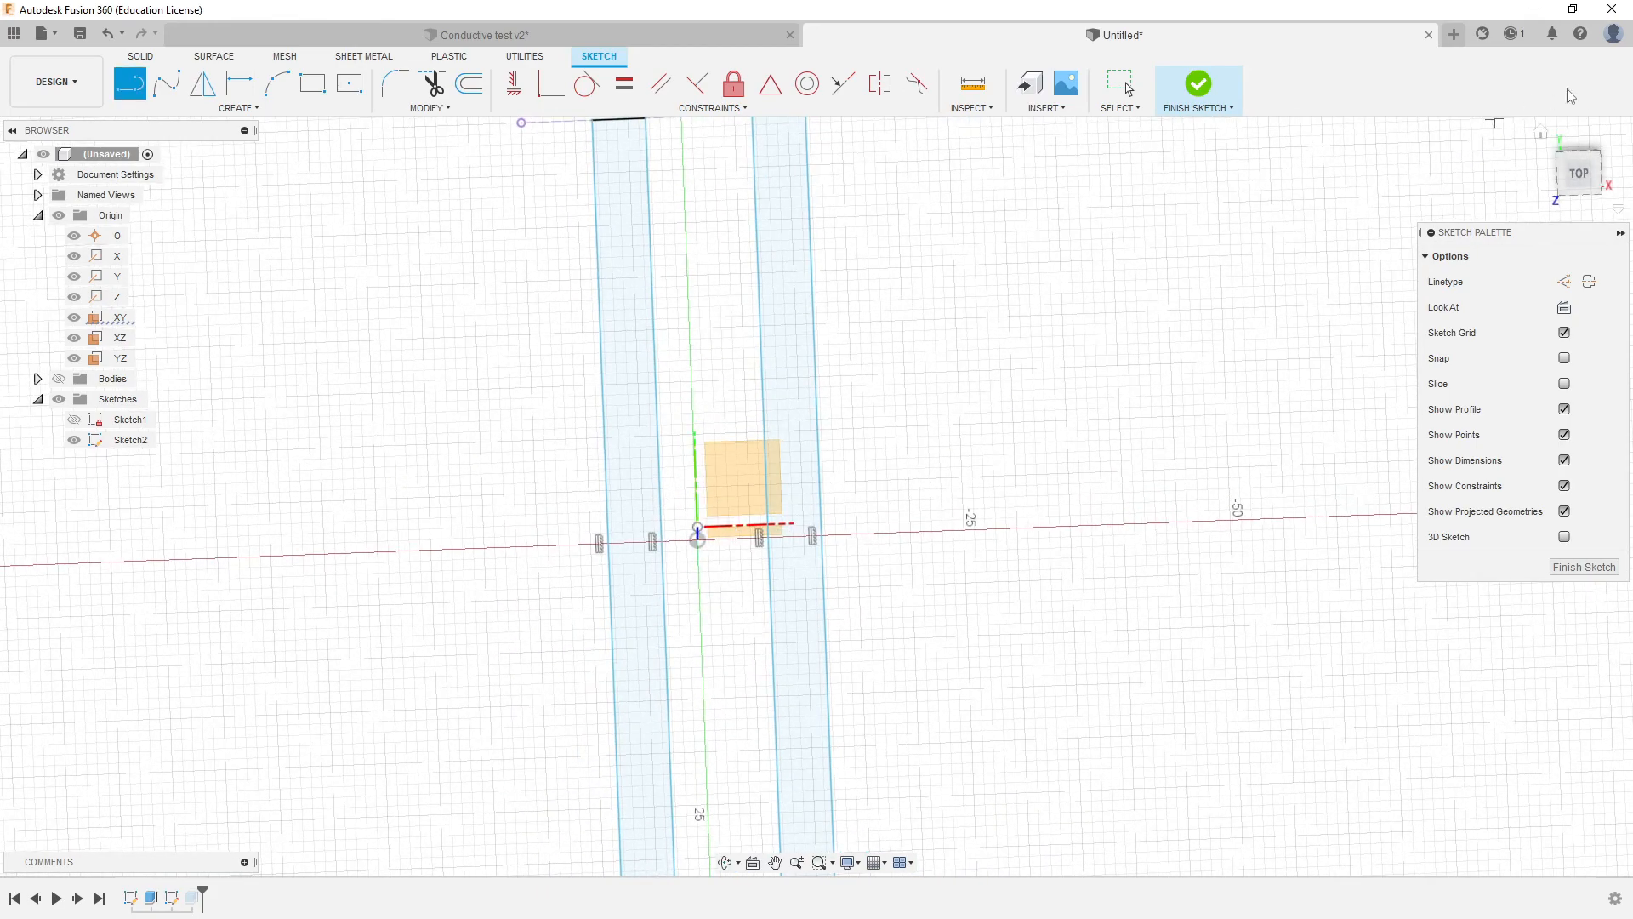
click(1573, 177)
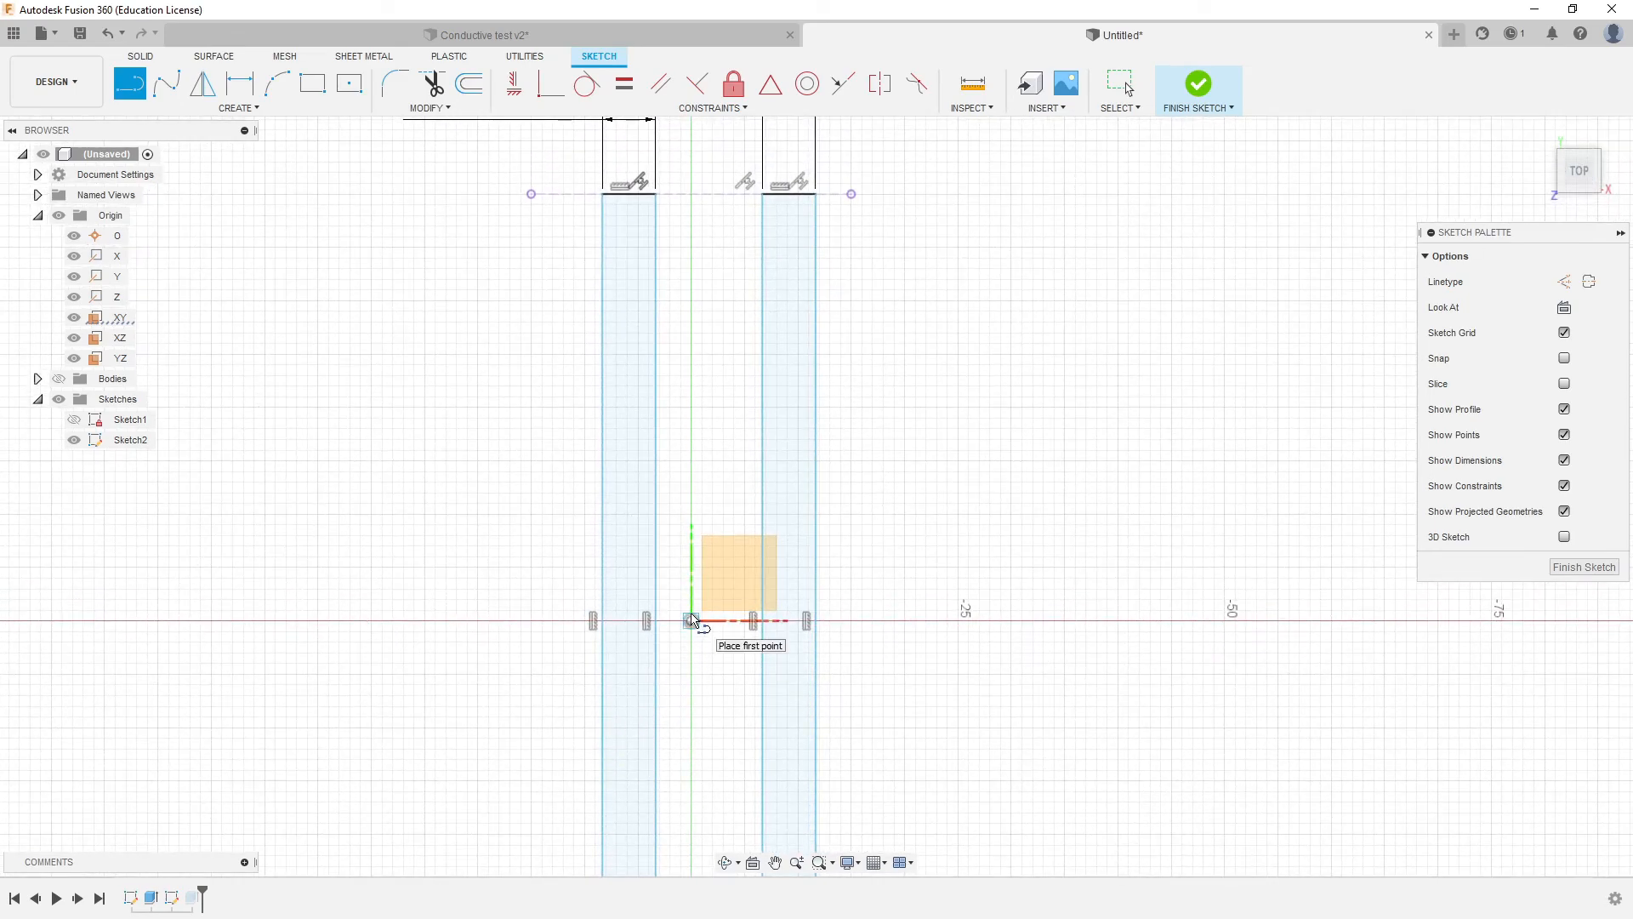
Draw a slanted solid sample line in the empty area beside the strips and undo it.
scroll(691, 621, down, 3)
scroll(740, 548, down, 3)
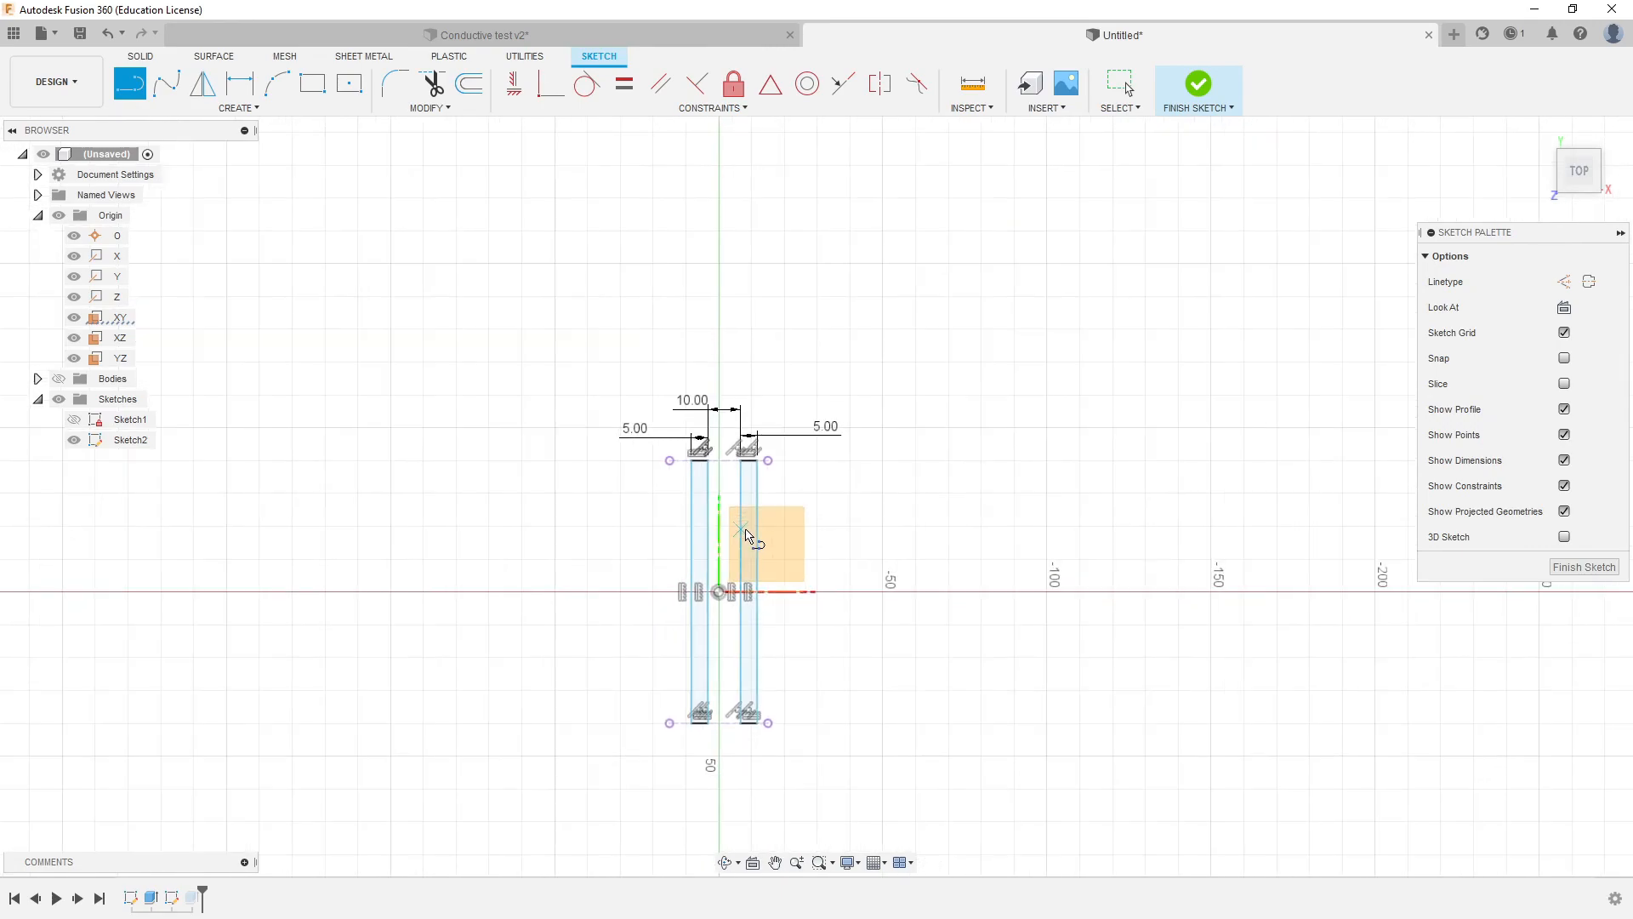
scroll(716, 621, up, 4)
click(904, 387)
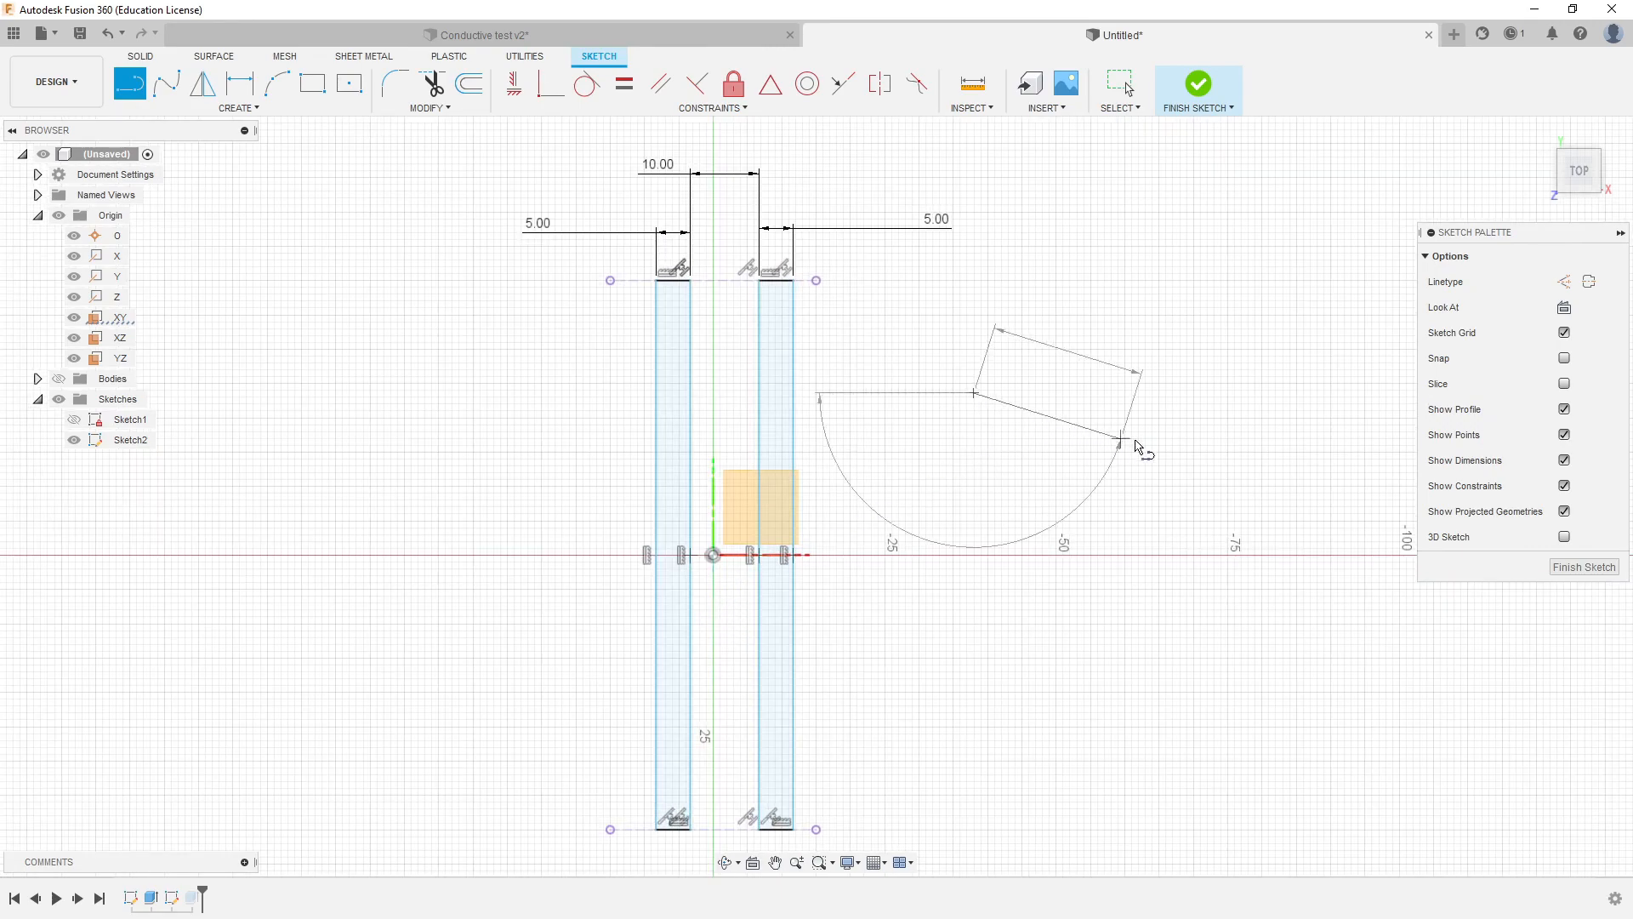
click(1242, 425)
key(Escape)
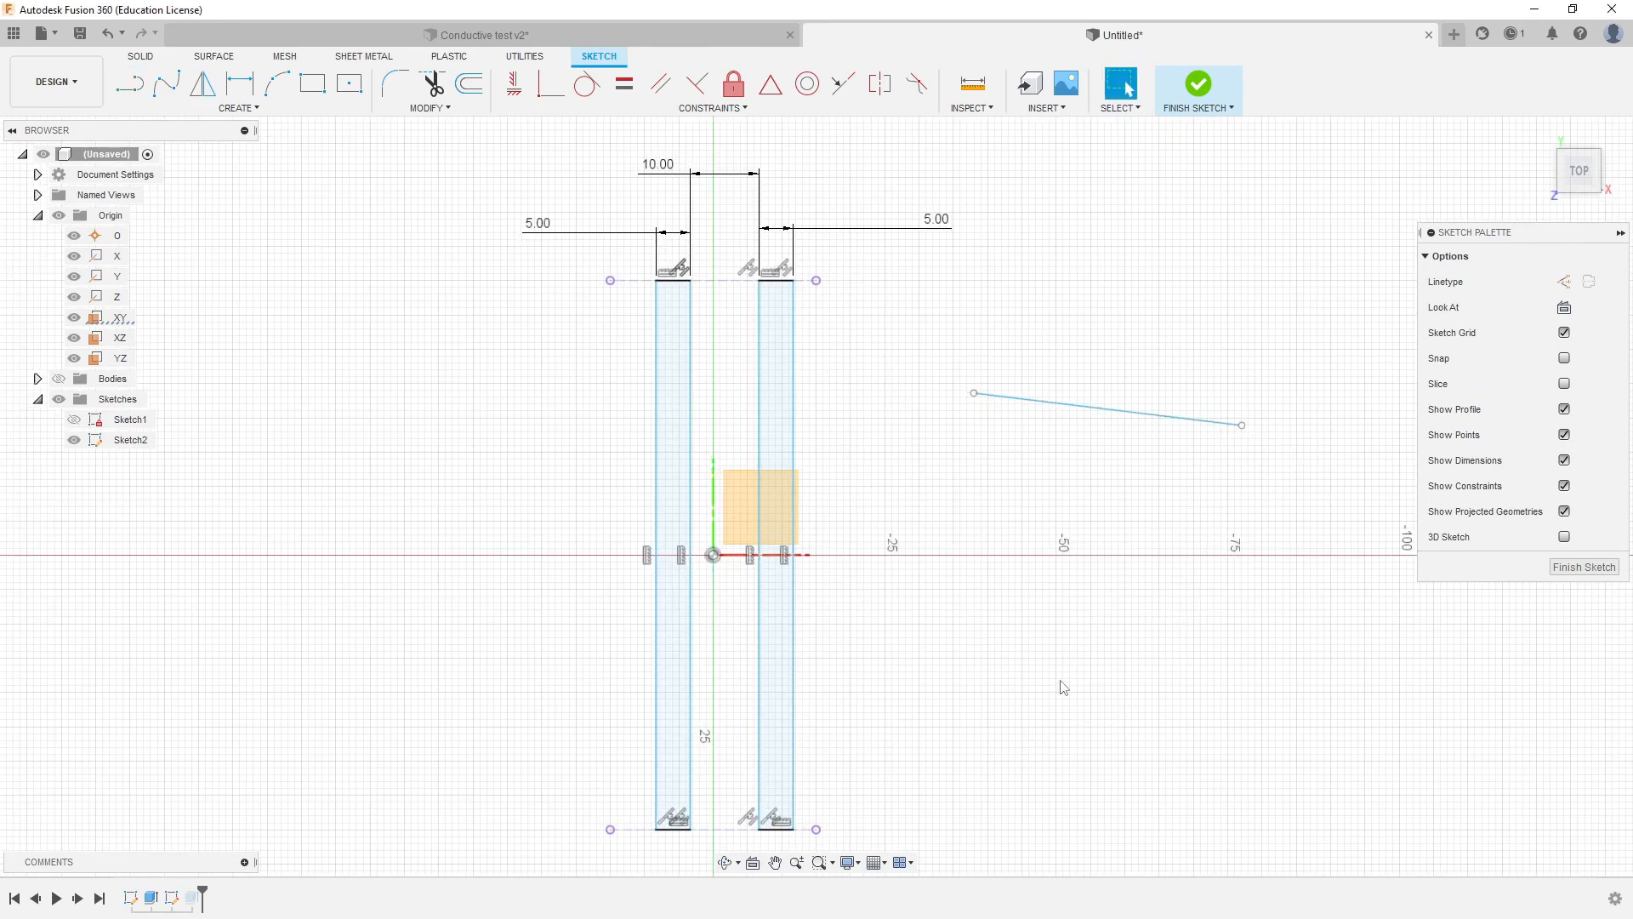
key(ctrl+z)
Draw a construction line from the origin straight up the vertical axis, ending well beyond the upper ends of the strips.
key(l)
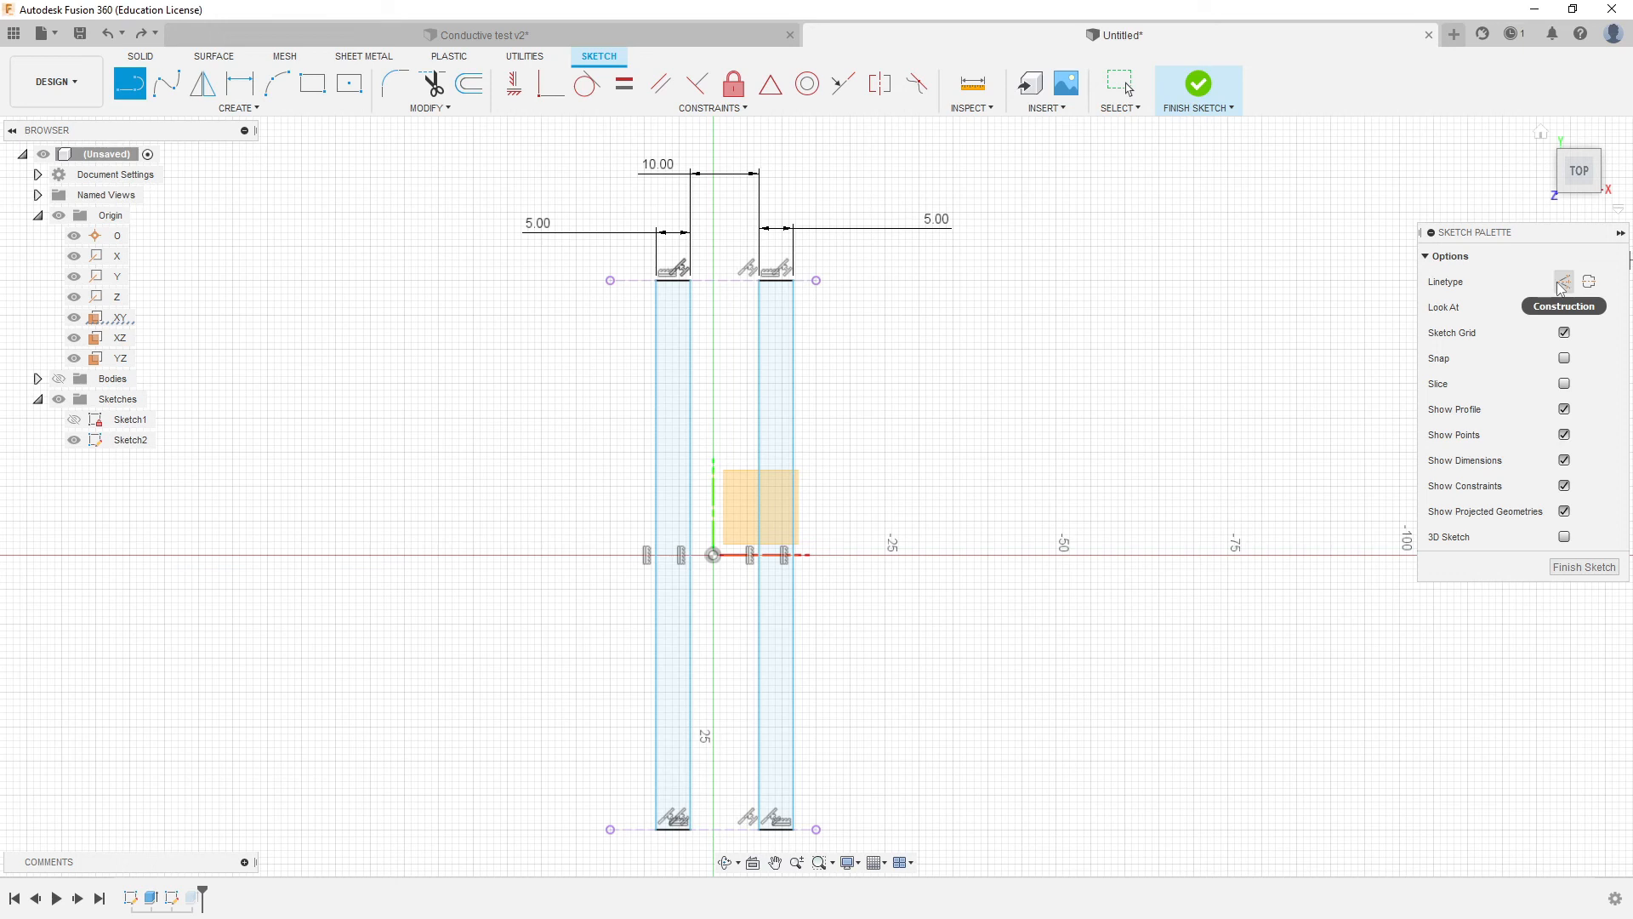
key(Escape)
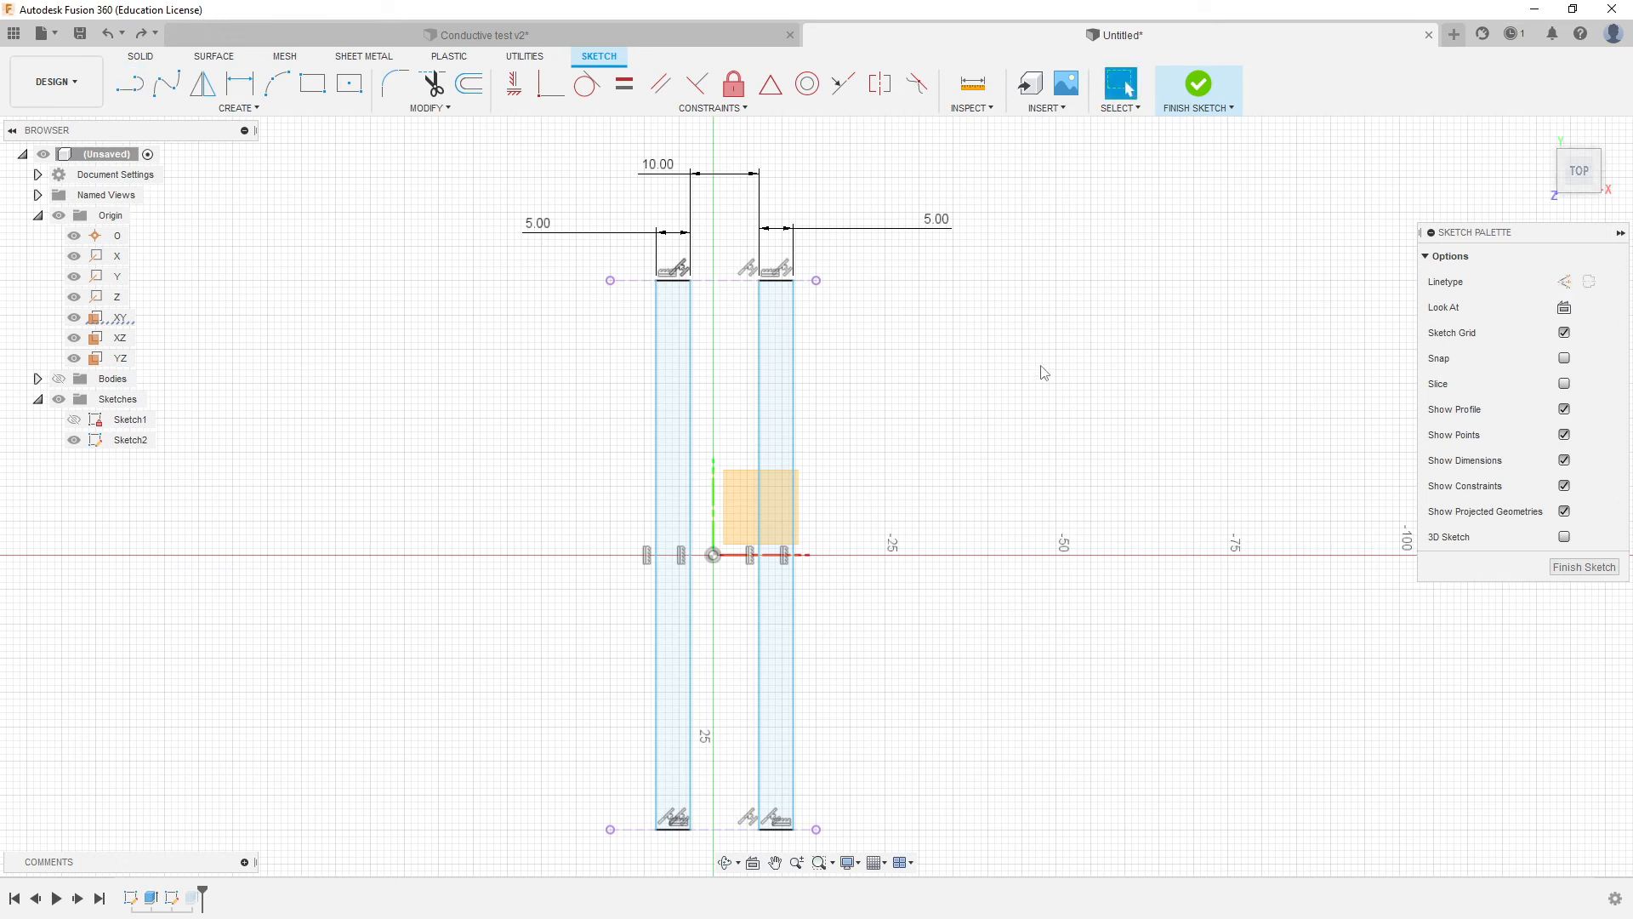
key(l)
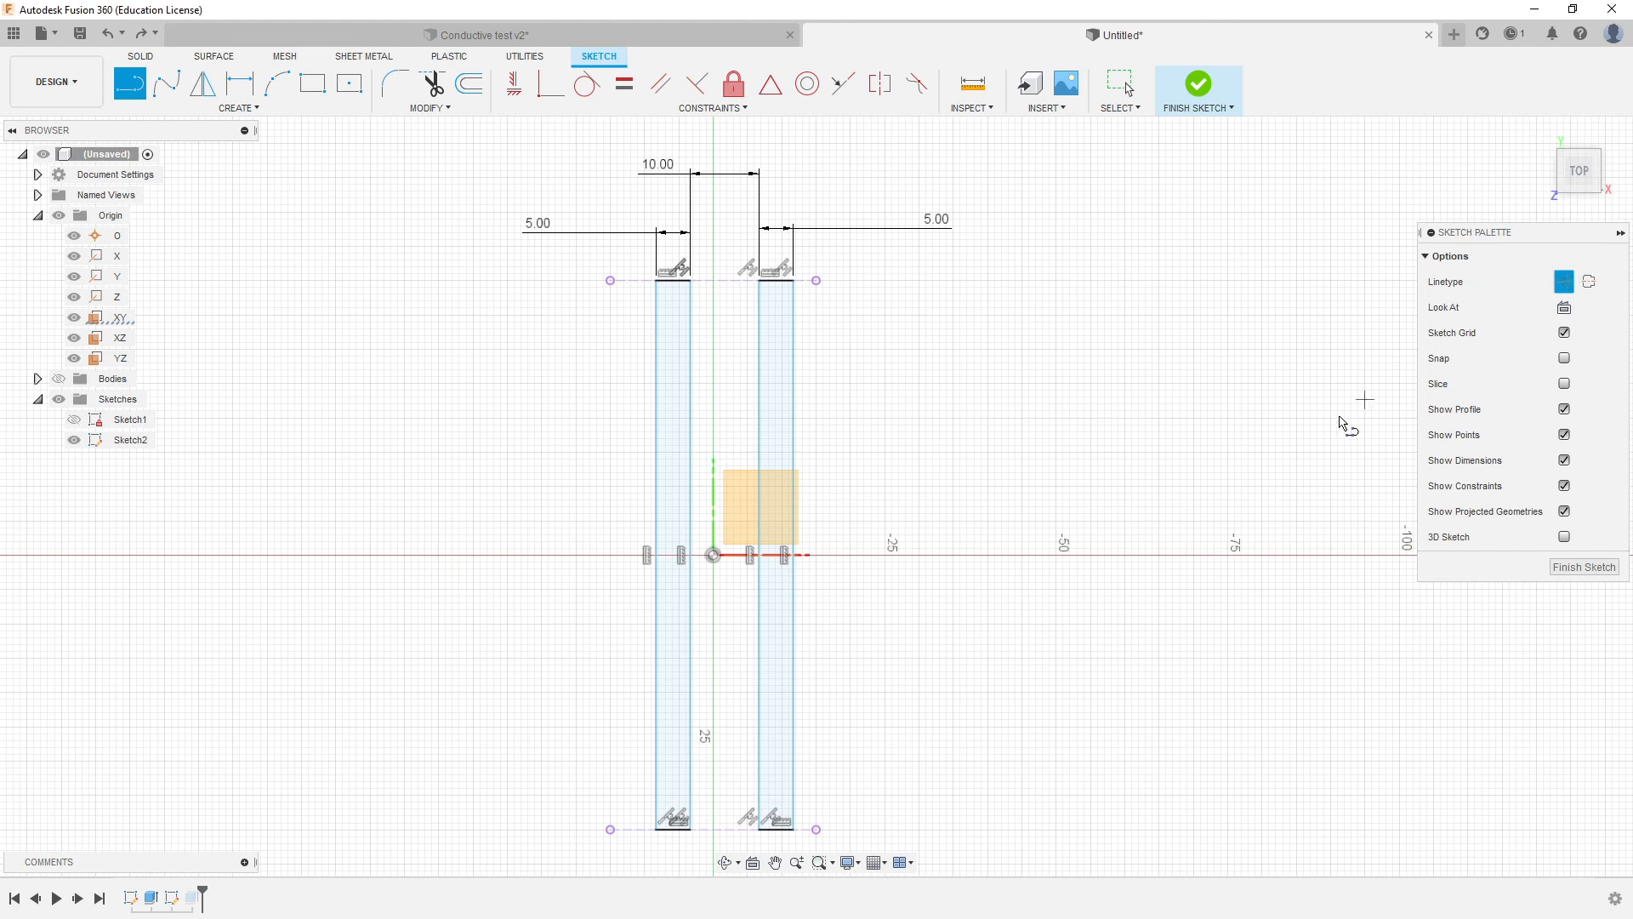
click(714, 555)
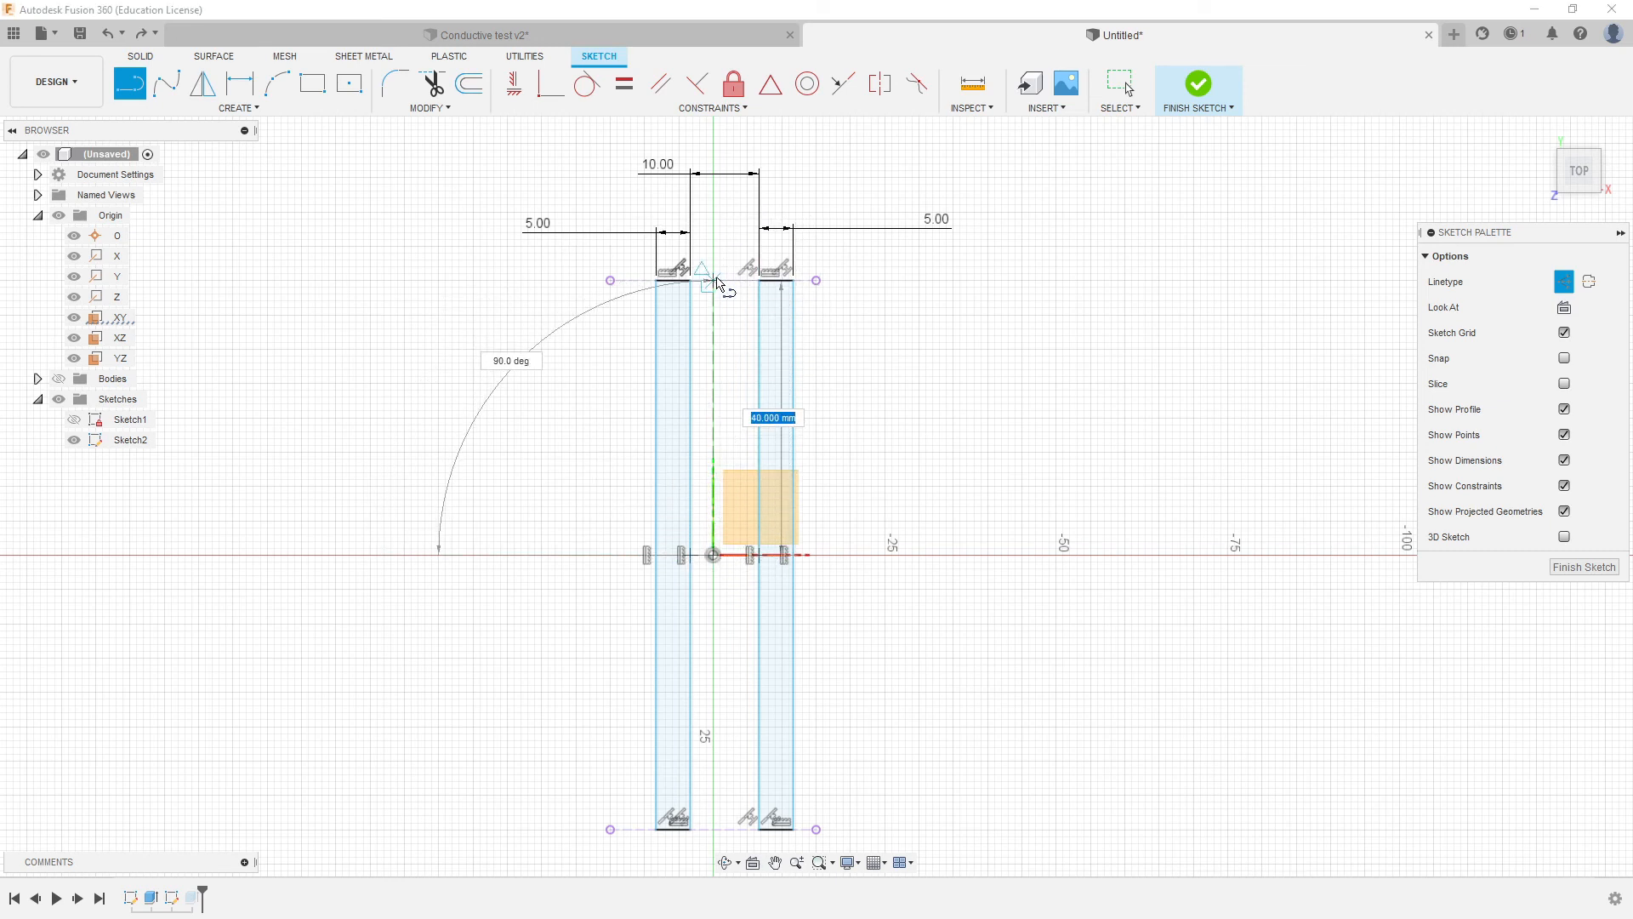
scroll(720, 470, up, 3)
scroll(717, 605, down, 3)
scroll(725, 781, down, 3)
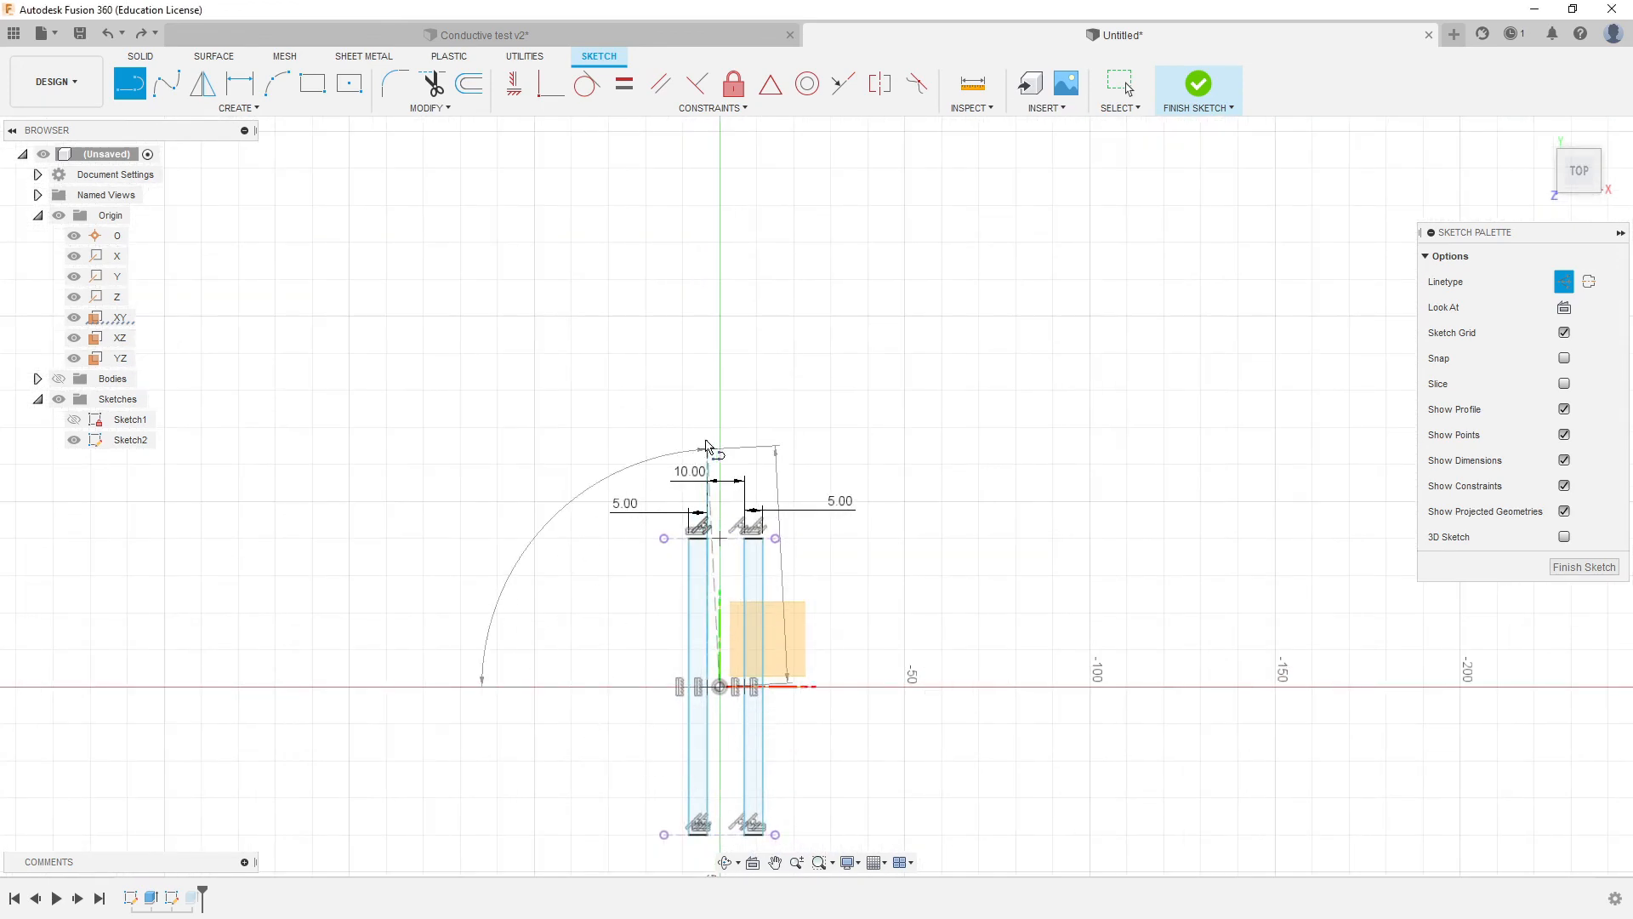
click(721, 276)
key(Escape)
Draw a sample construction line about 48 mm long beside the strips, parallel to the vertical centre line, and delete it.
middle_drag(803, 458, 831, 411)
scroll(831, 412, up, 3)
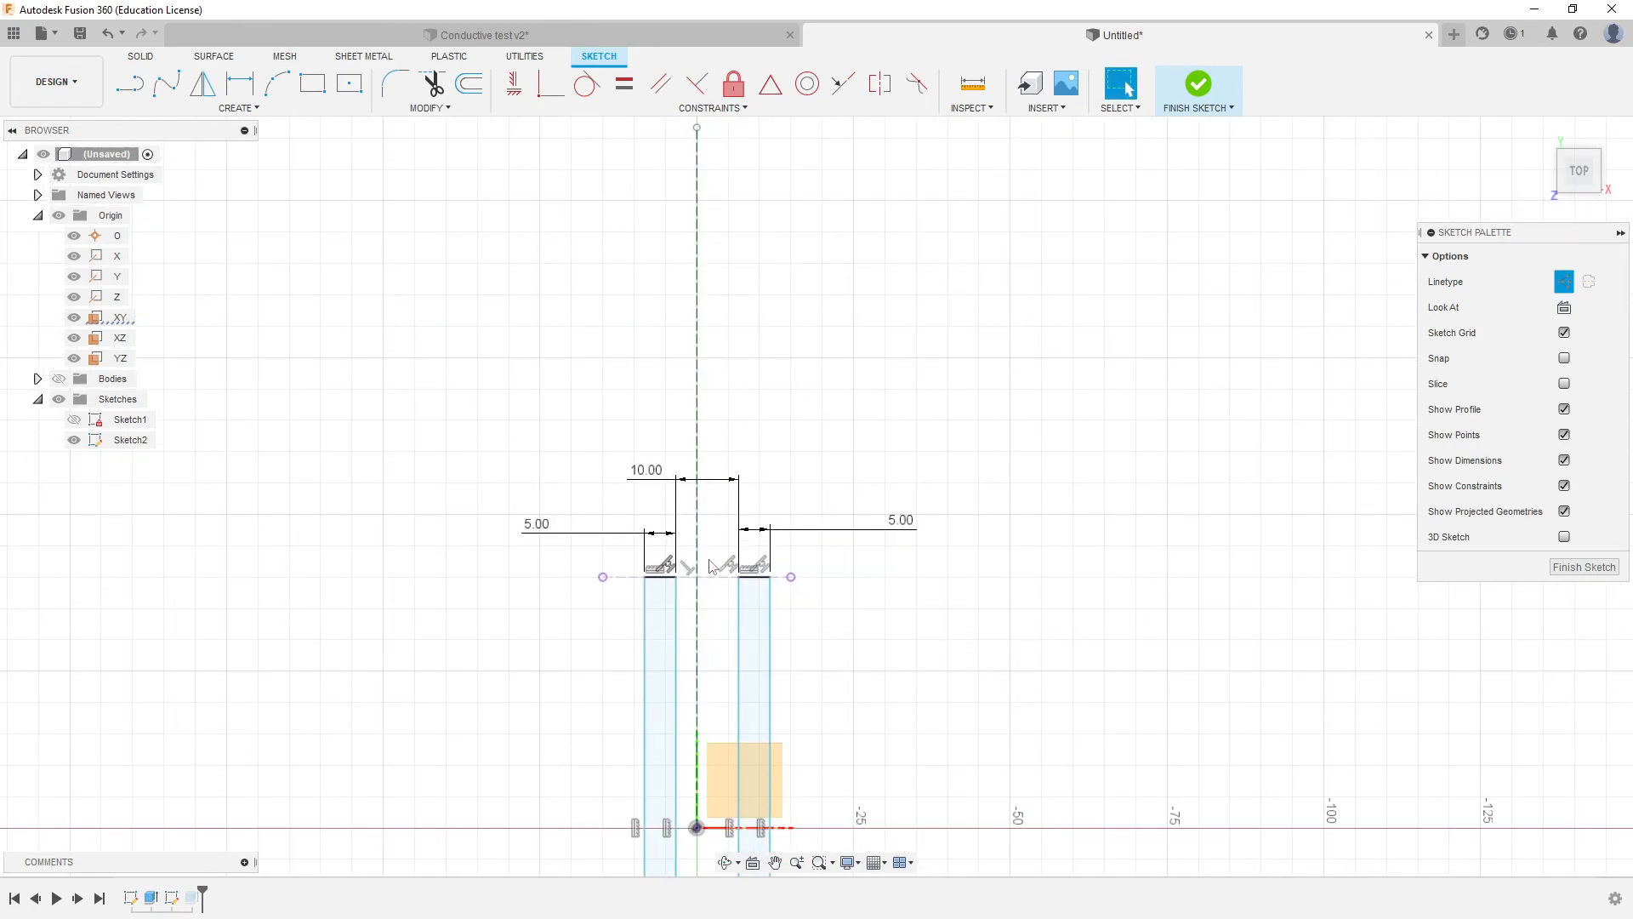
middle_drag(739, 564, 810, 361)
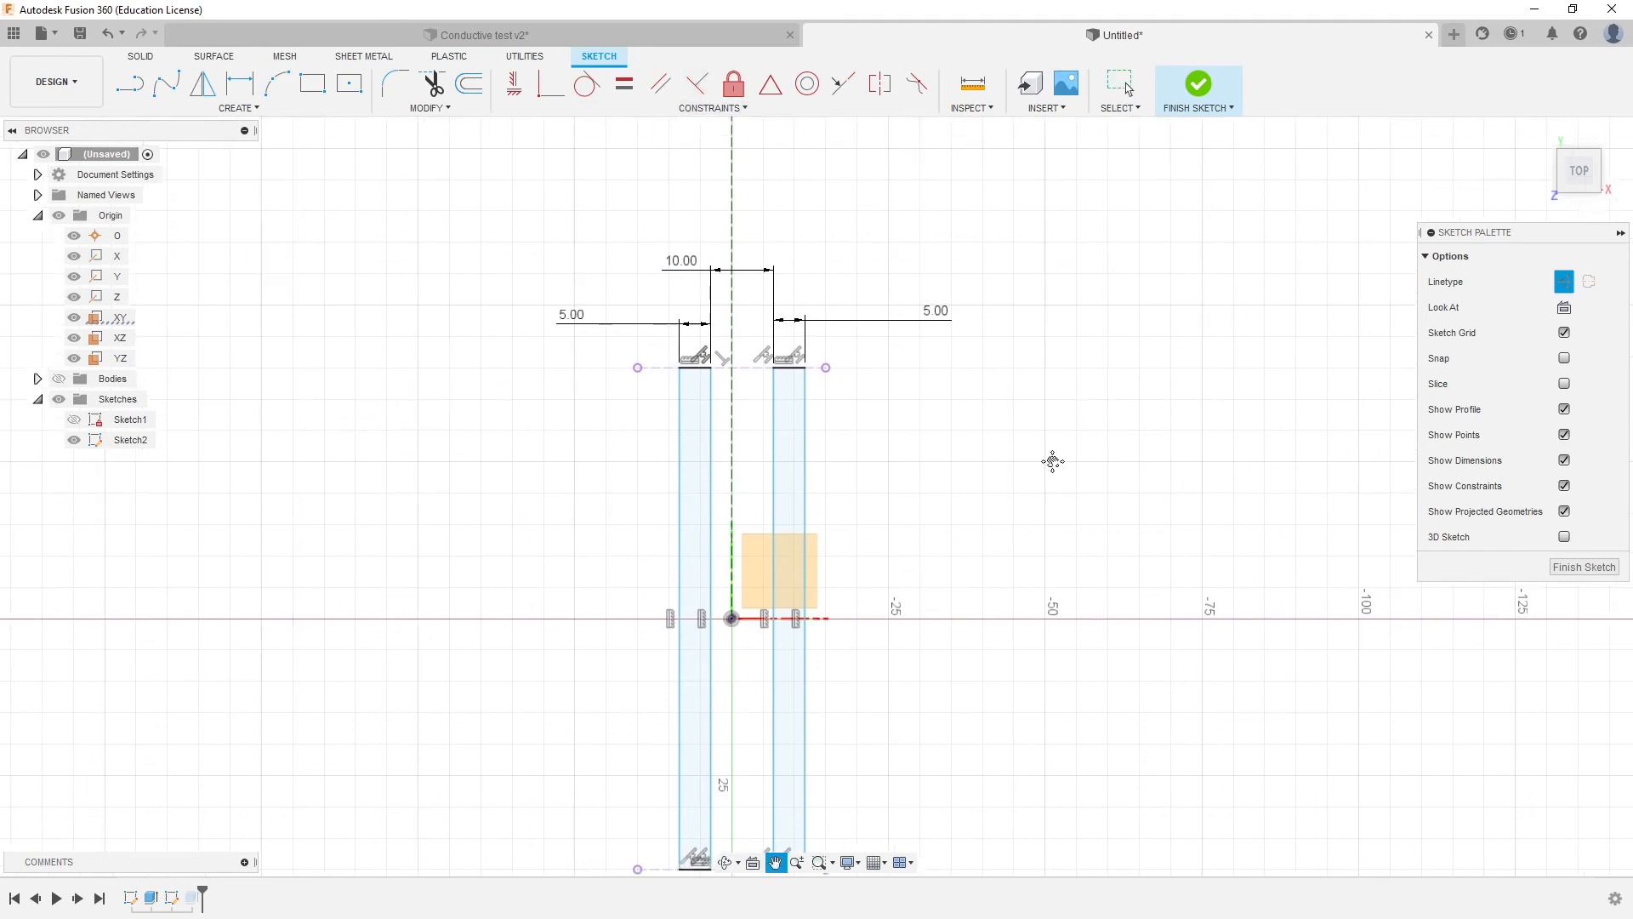
middle_drag(1097, 442, 655, 580)
key(l)
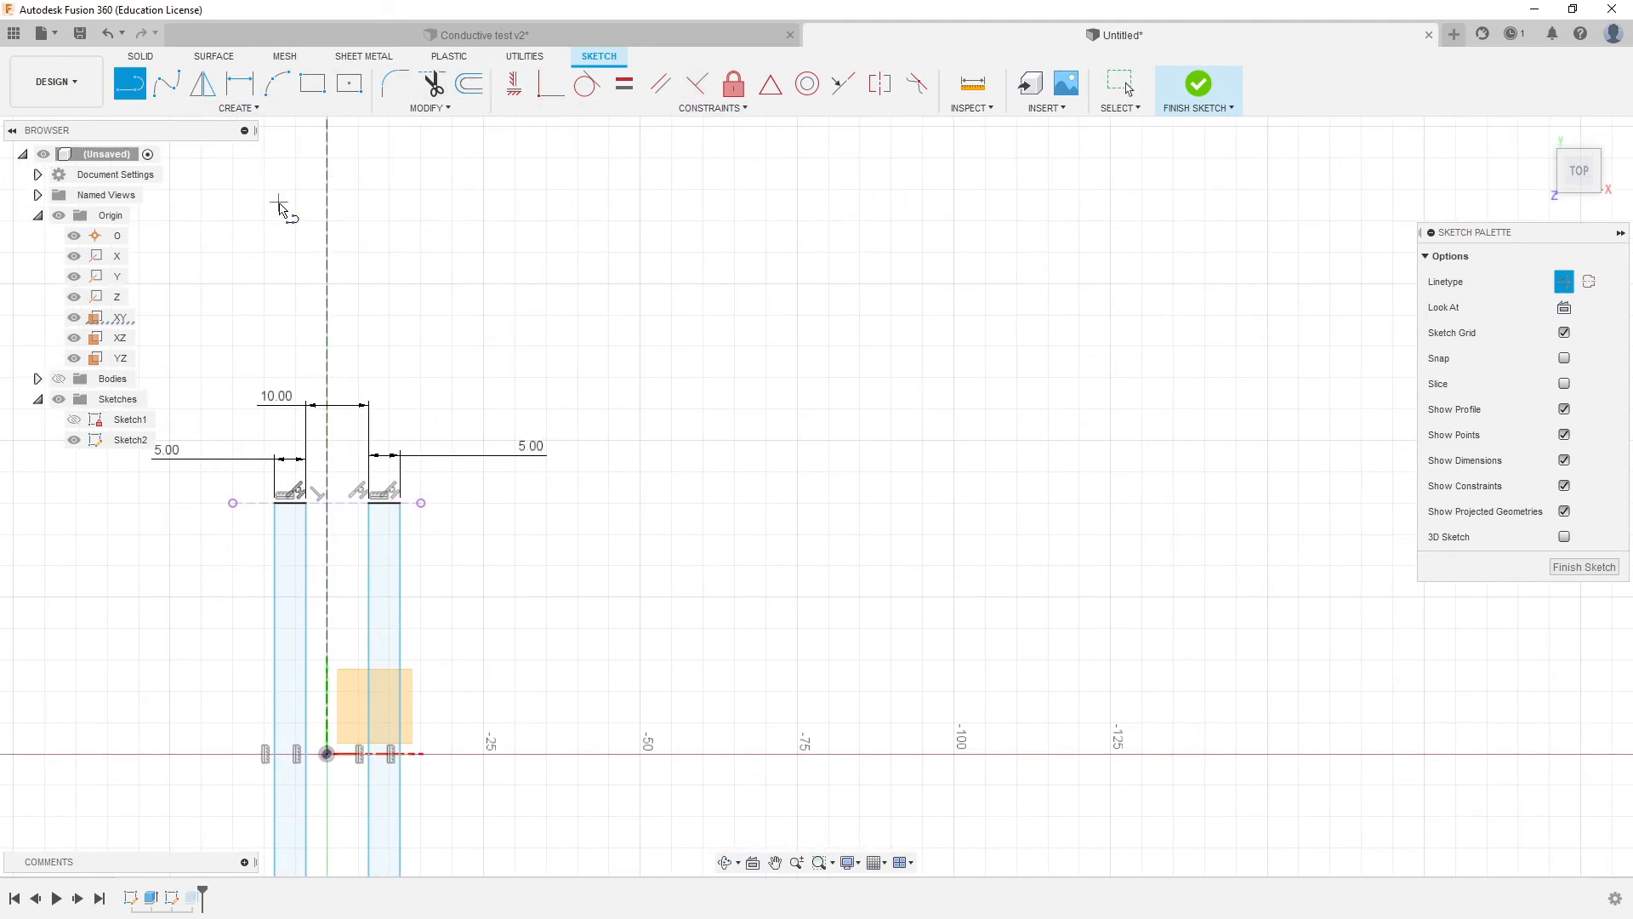
click(970, 553)
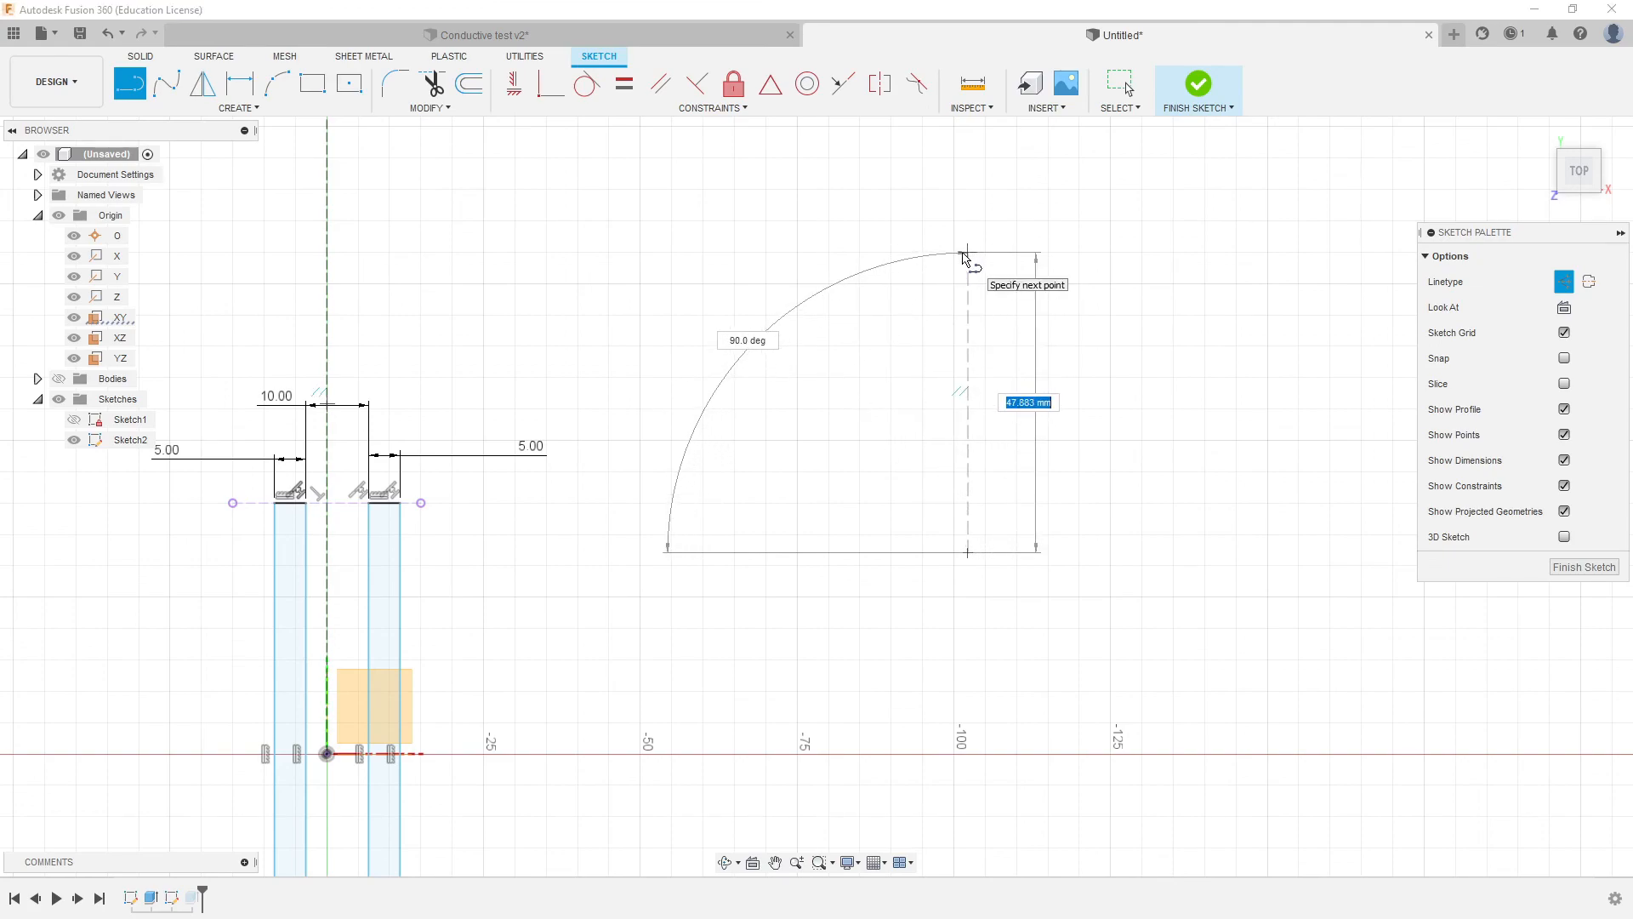
click(965, 253)
key(Escape)
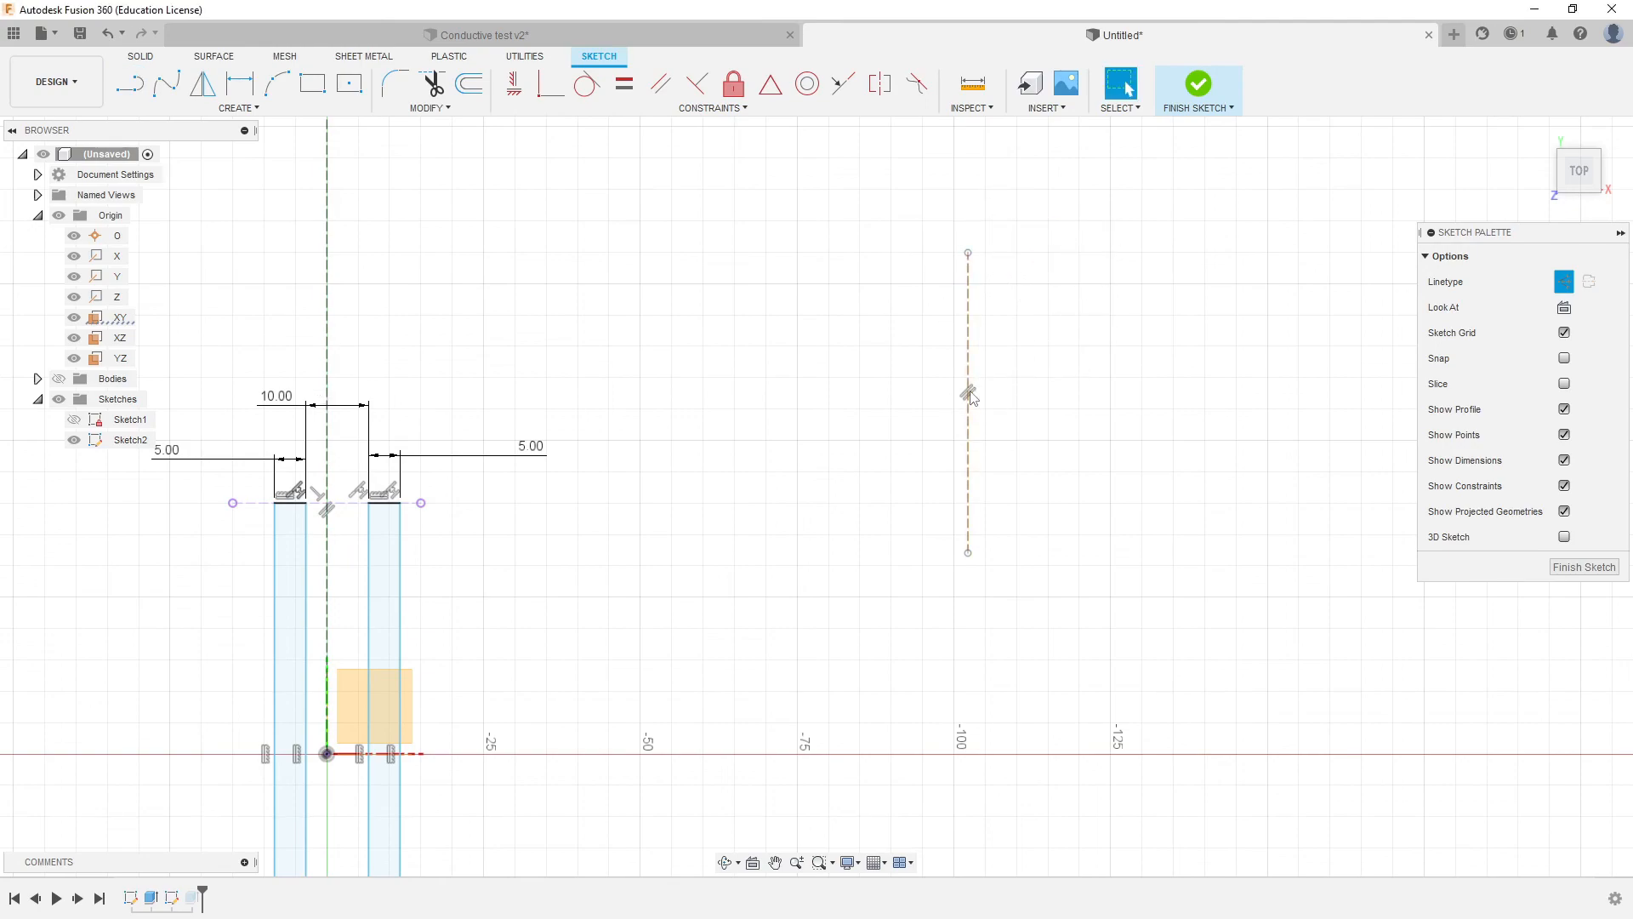
click(968, 392)
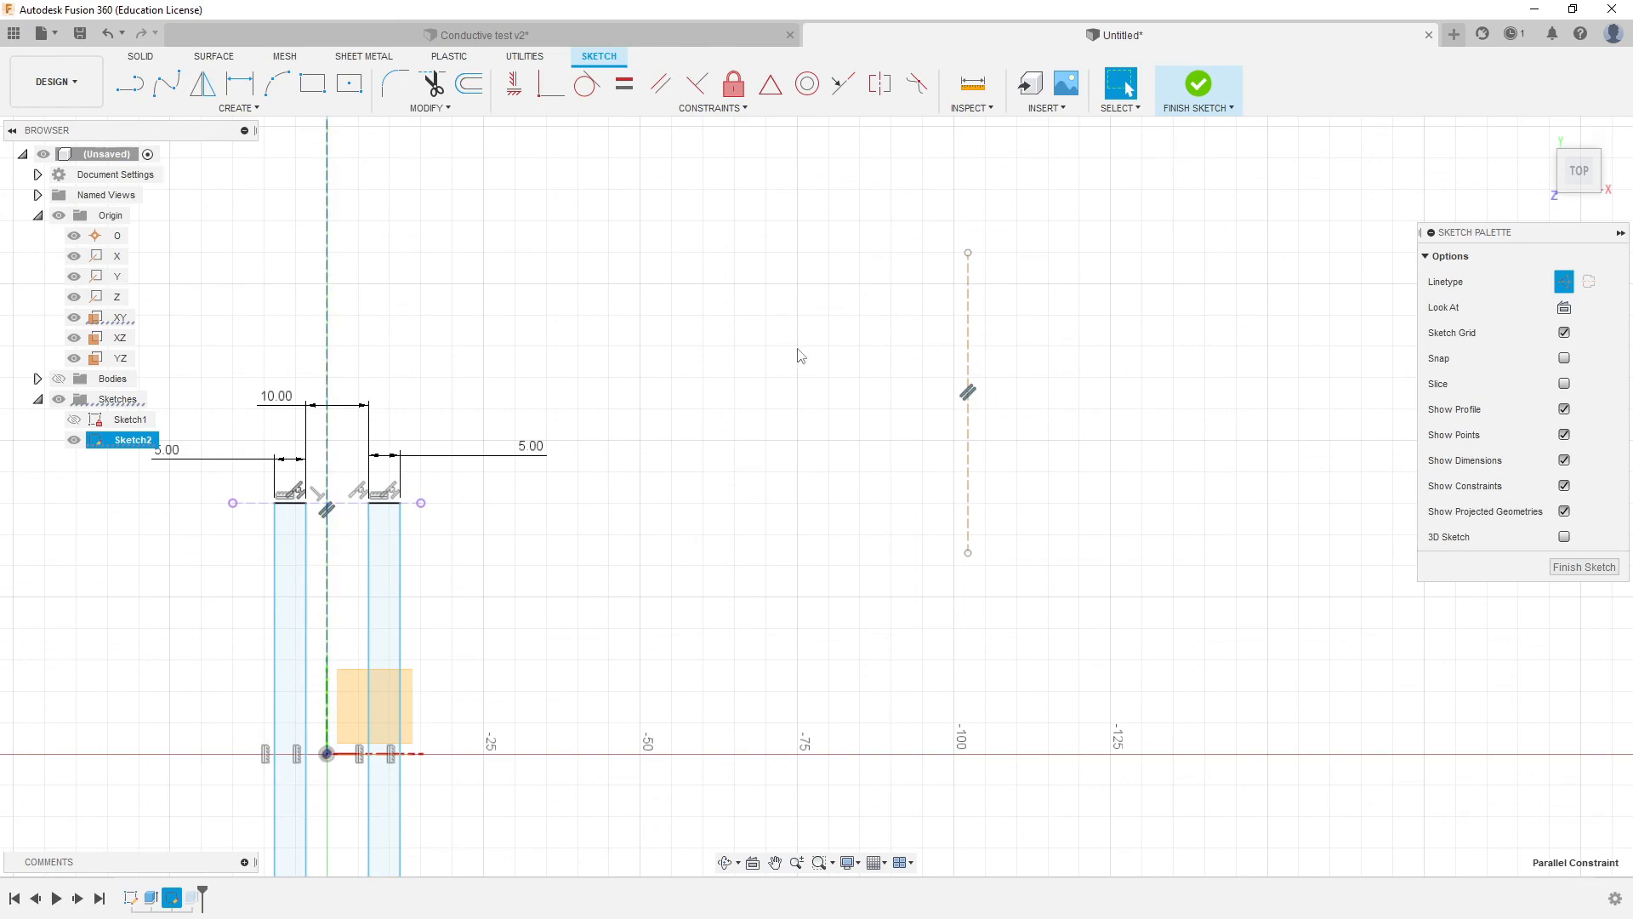
drag(895, 206, 1113, 724)
key(Delete)
Draw a vertical construction line in the empty area away from the strips, beyond the end of the centre line.
middle_drag(852, 348, 803, 695)
mouse_move(883, 292)
middle_down()
mouse_move(769, 569)
mouse_move(827, 540)
middle_up()
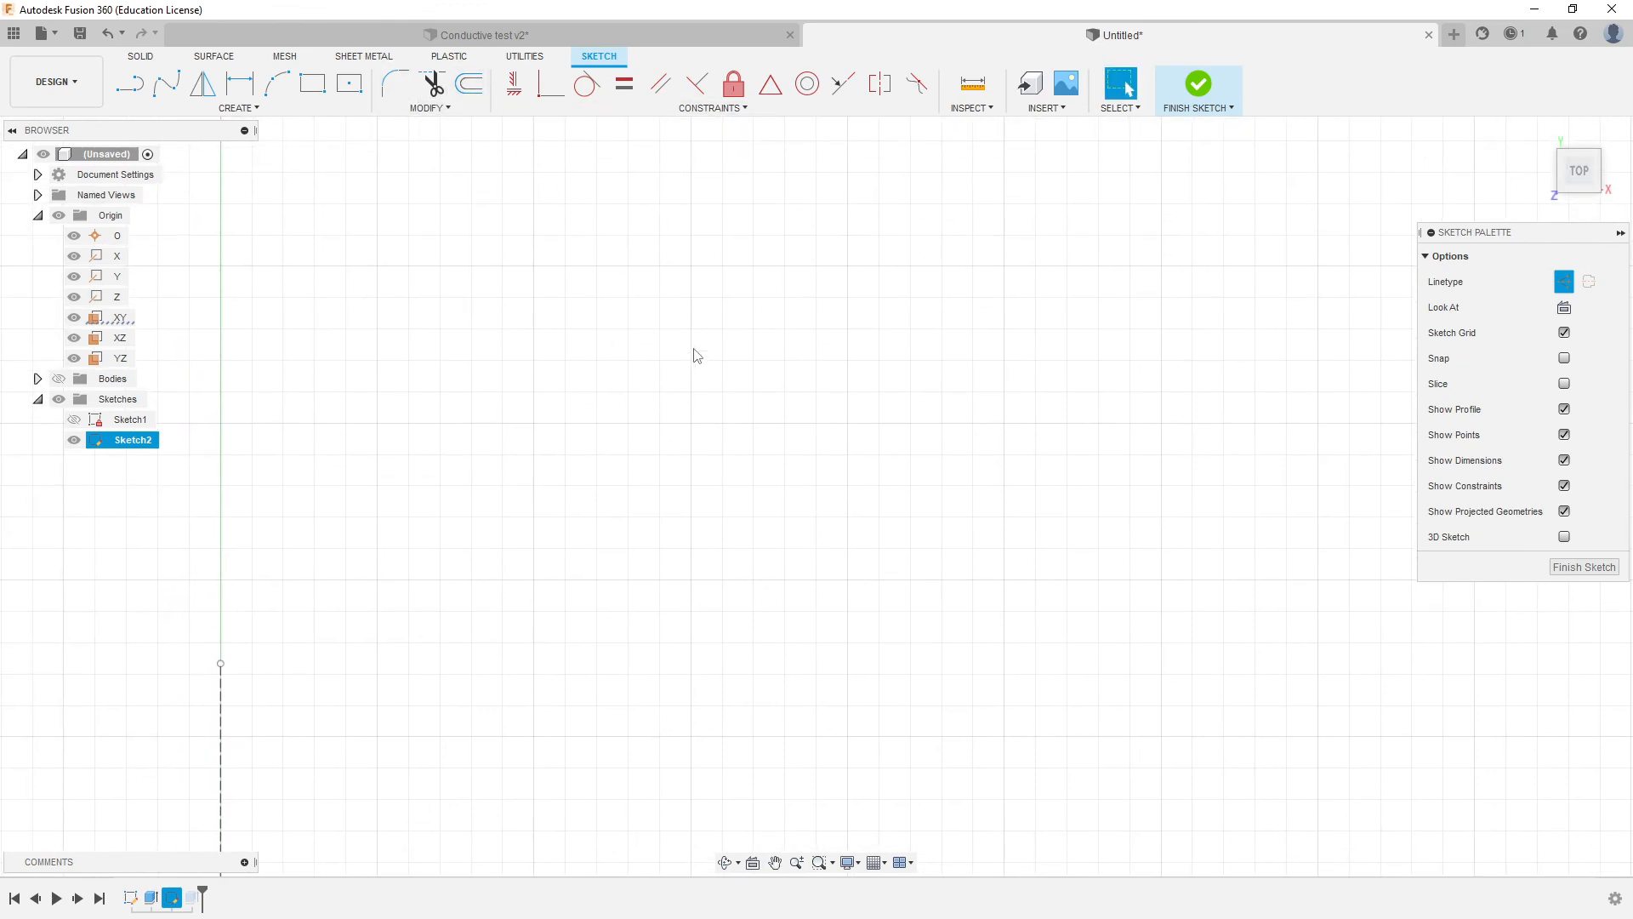
key(l)
click(865, 393)
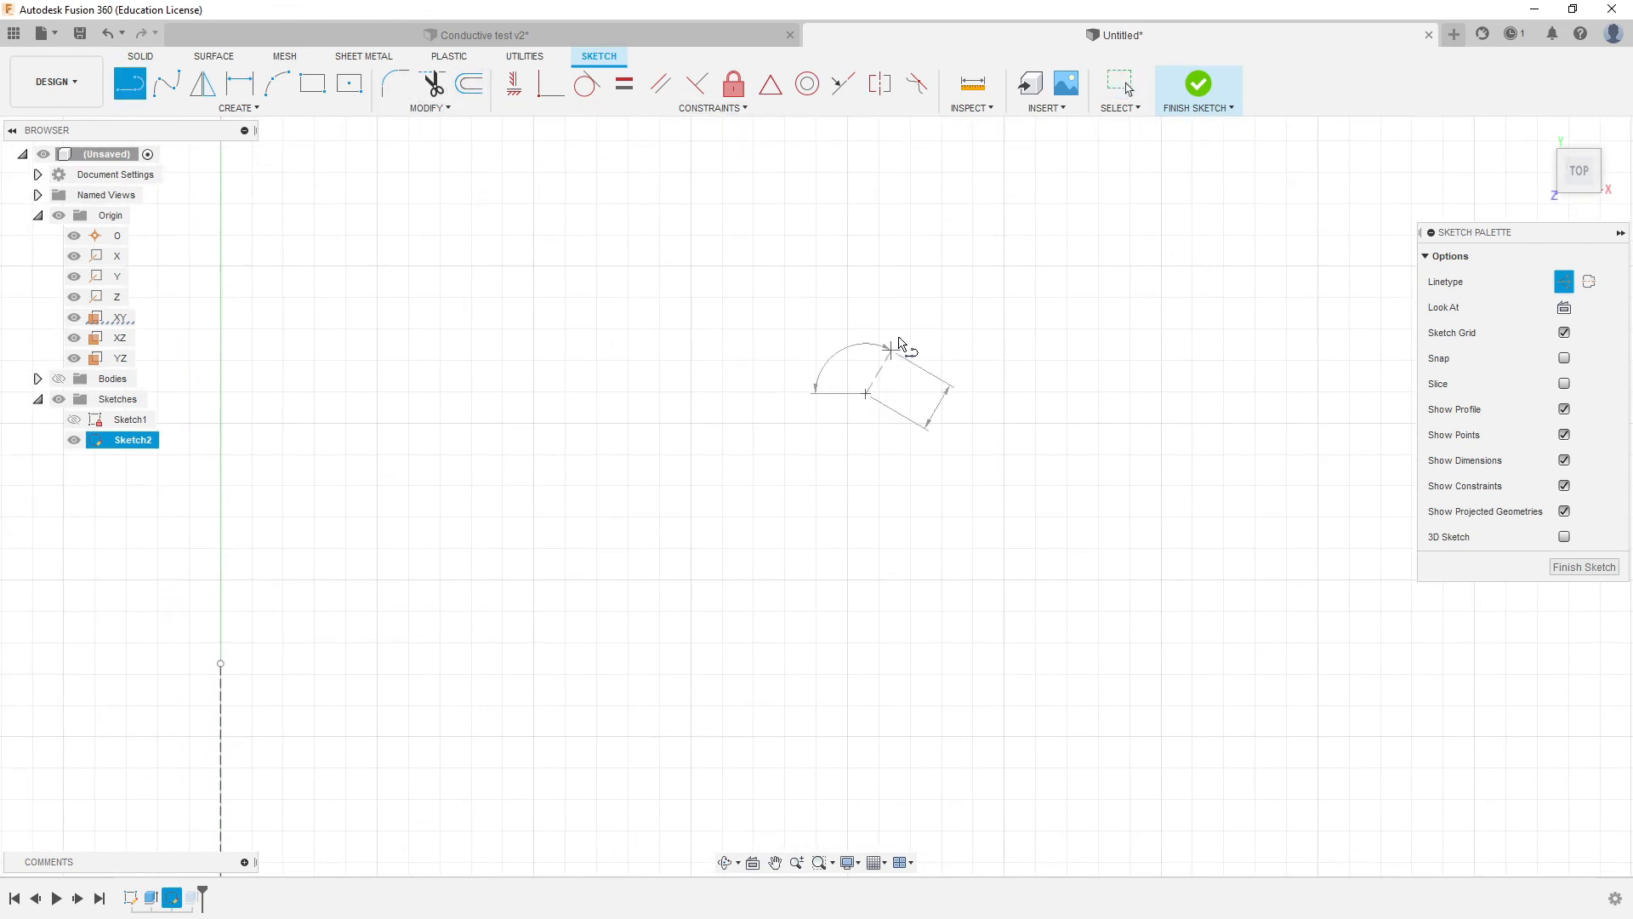
click(865, 189)
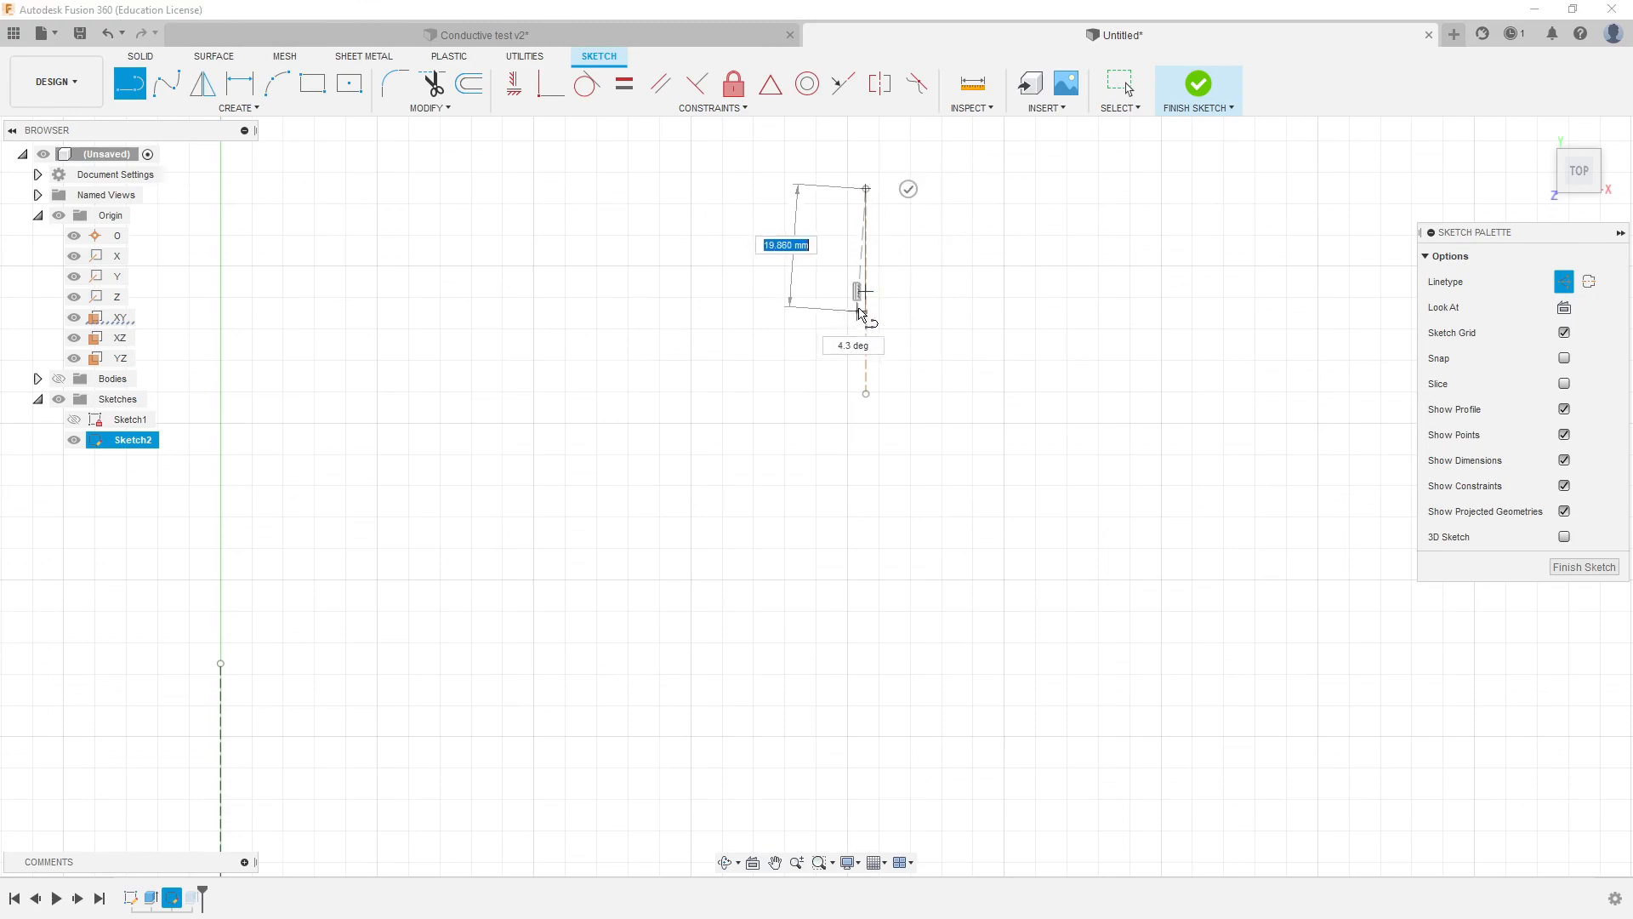
key(Escape)
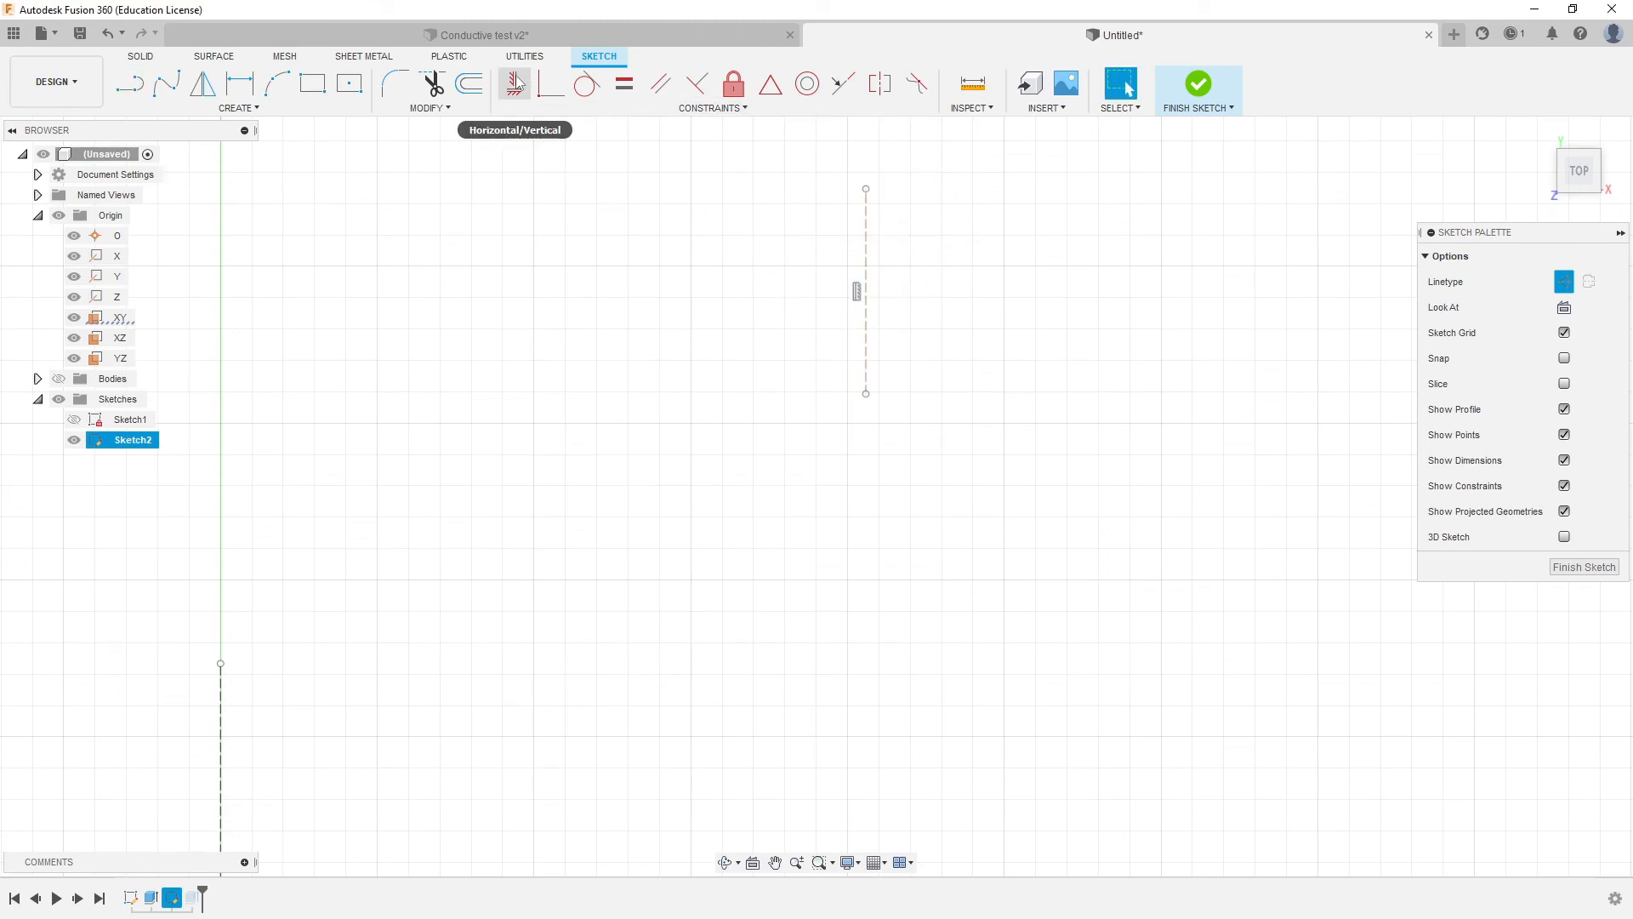
Draw a slanted construction line between the centre line and the separate vertical sample line.
key(l)
drag(510, 384, 695, 283)
click(727, 305)
key(Escape)
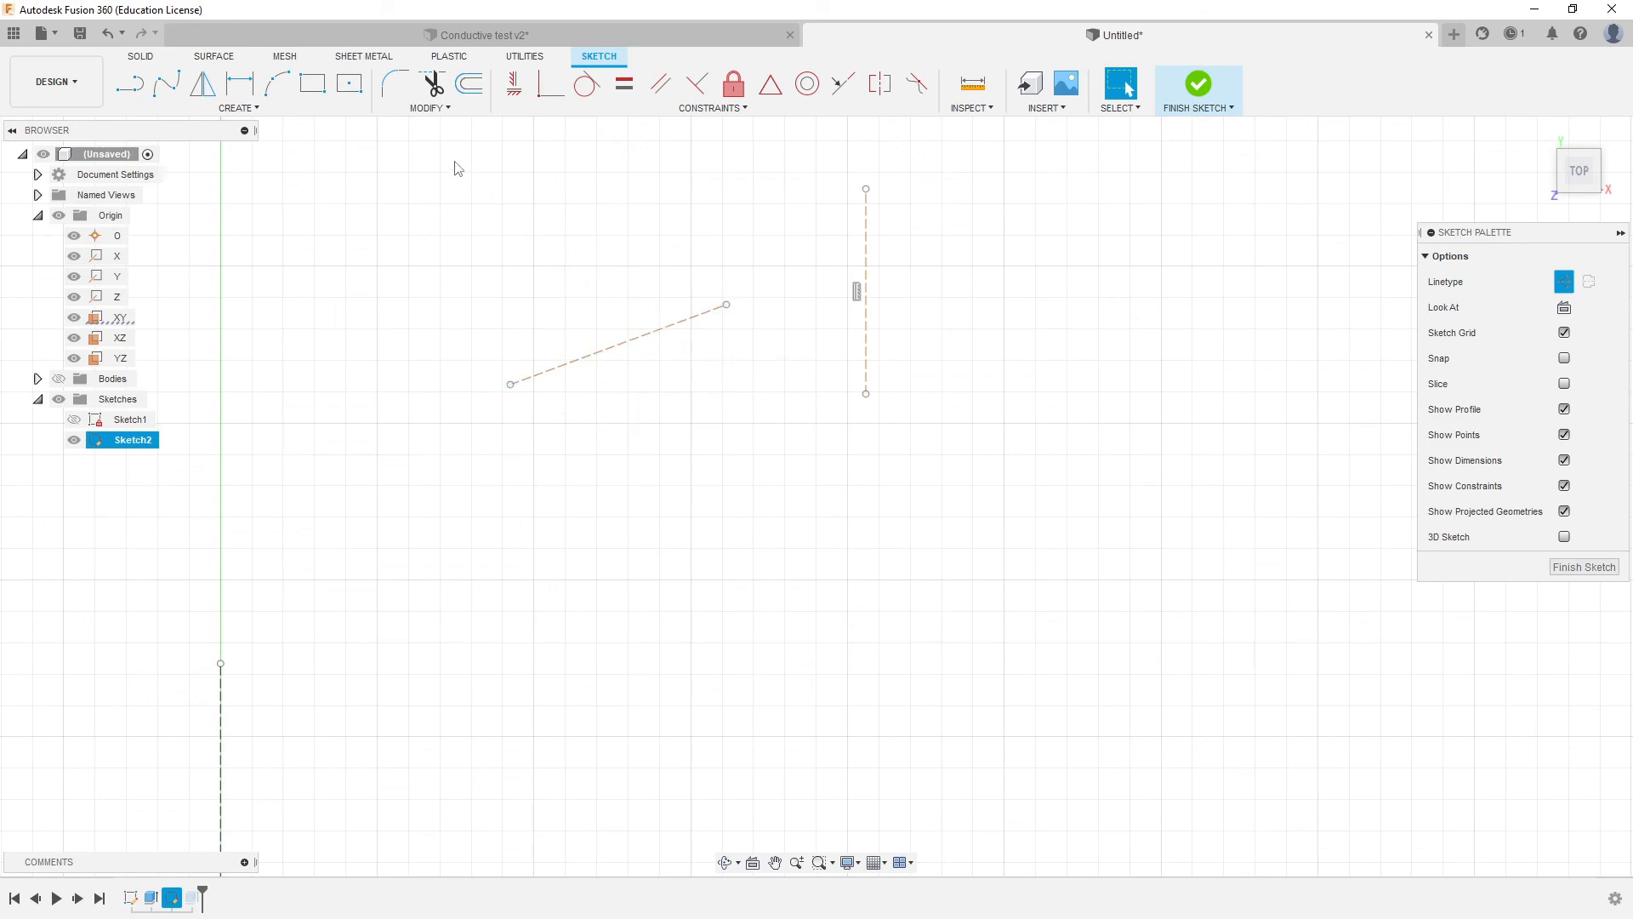
Apply a Horizontal/Vertical constraint to the slanted sample construction line so it lies horizontal.
click(513, 87)
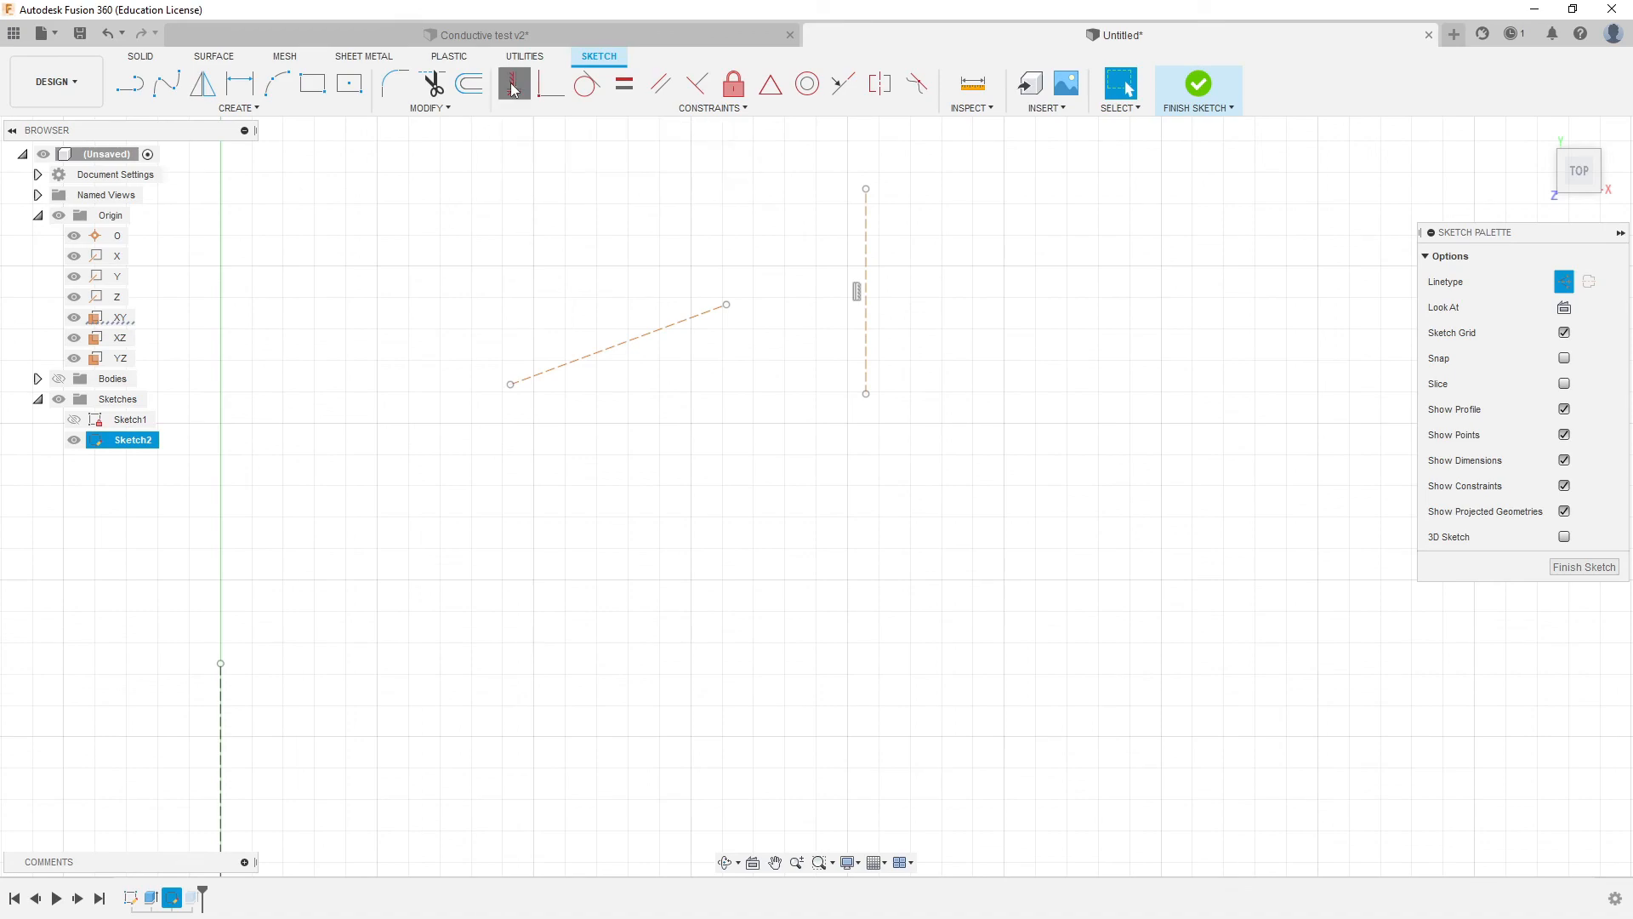
click(607, 351)
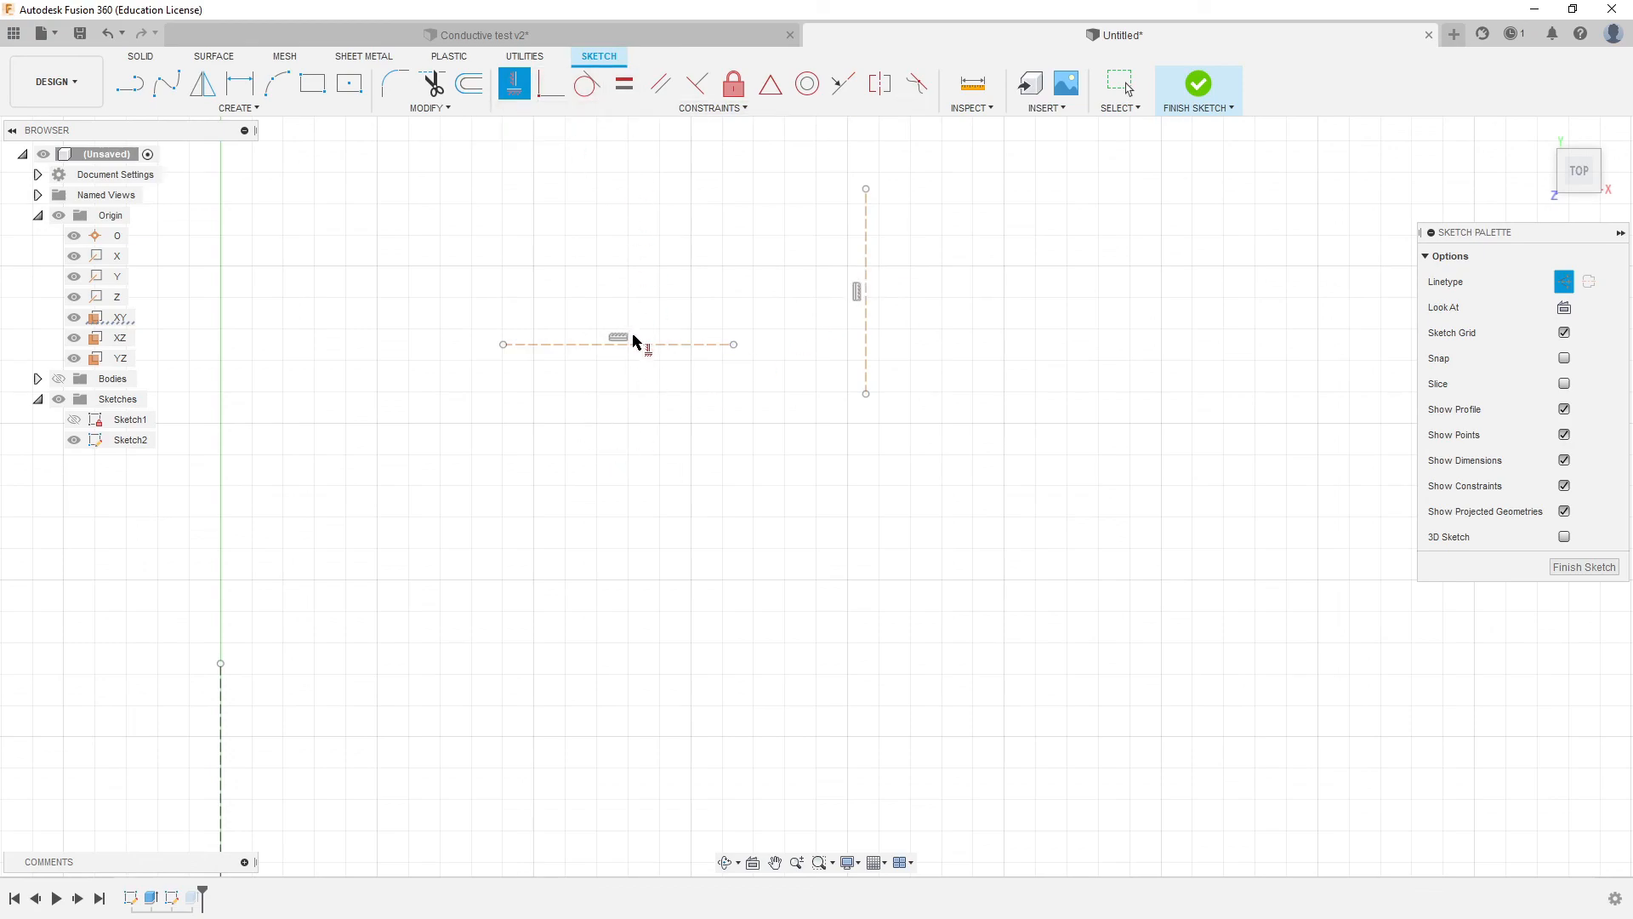
key(Escape)
scroll(621, 417, up, 2)
scroll(626, 527, down, 5)
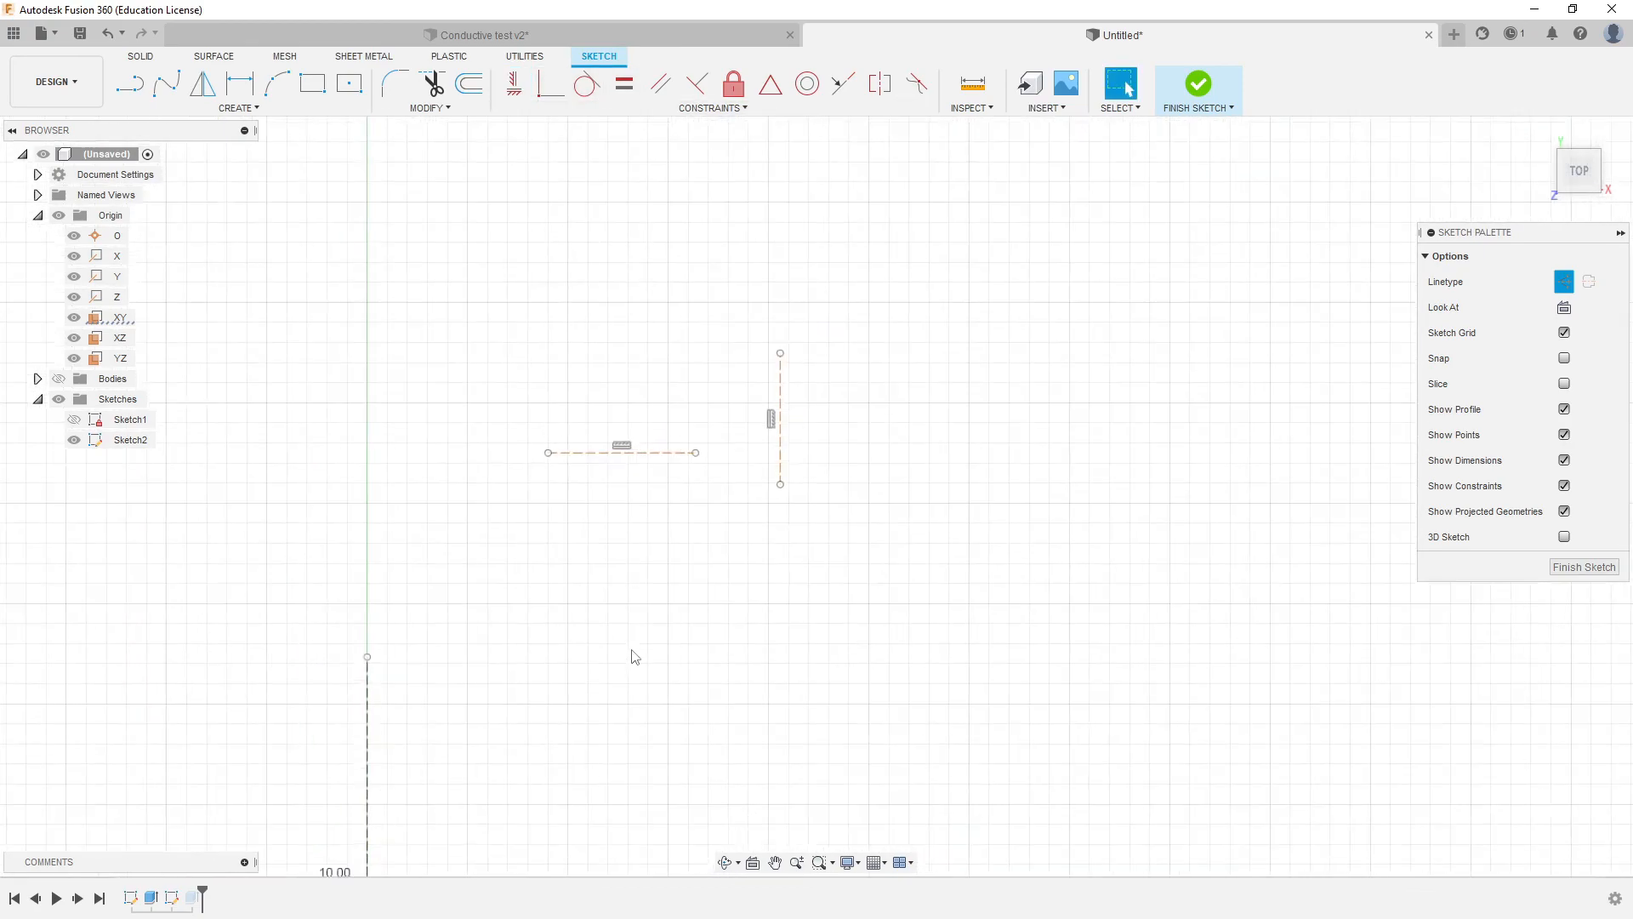
Delete both sample construction lines from the empty area beside the centre line.
drag(600, 459, 897, 627)
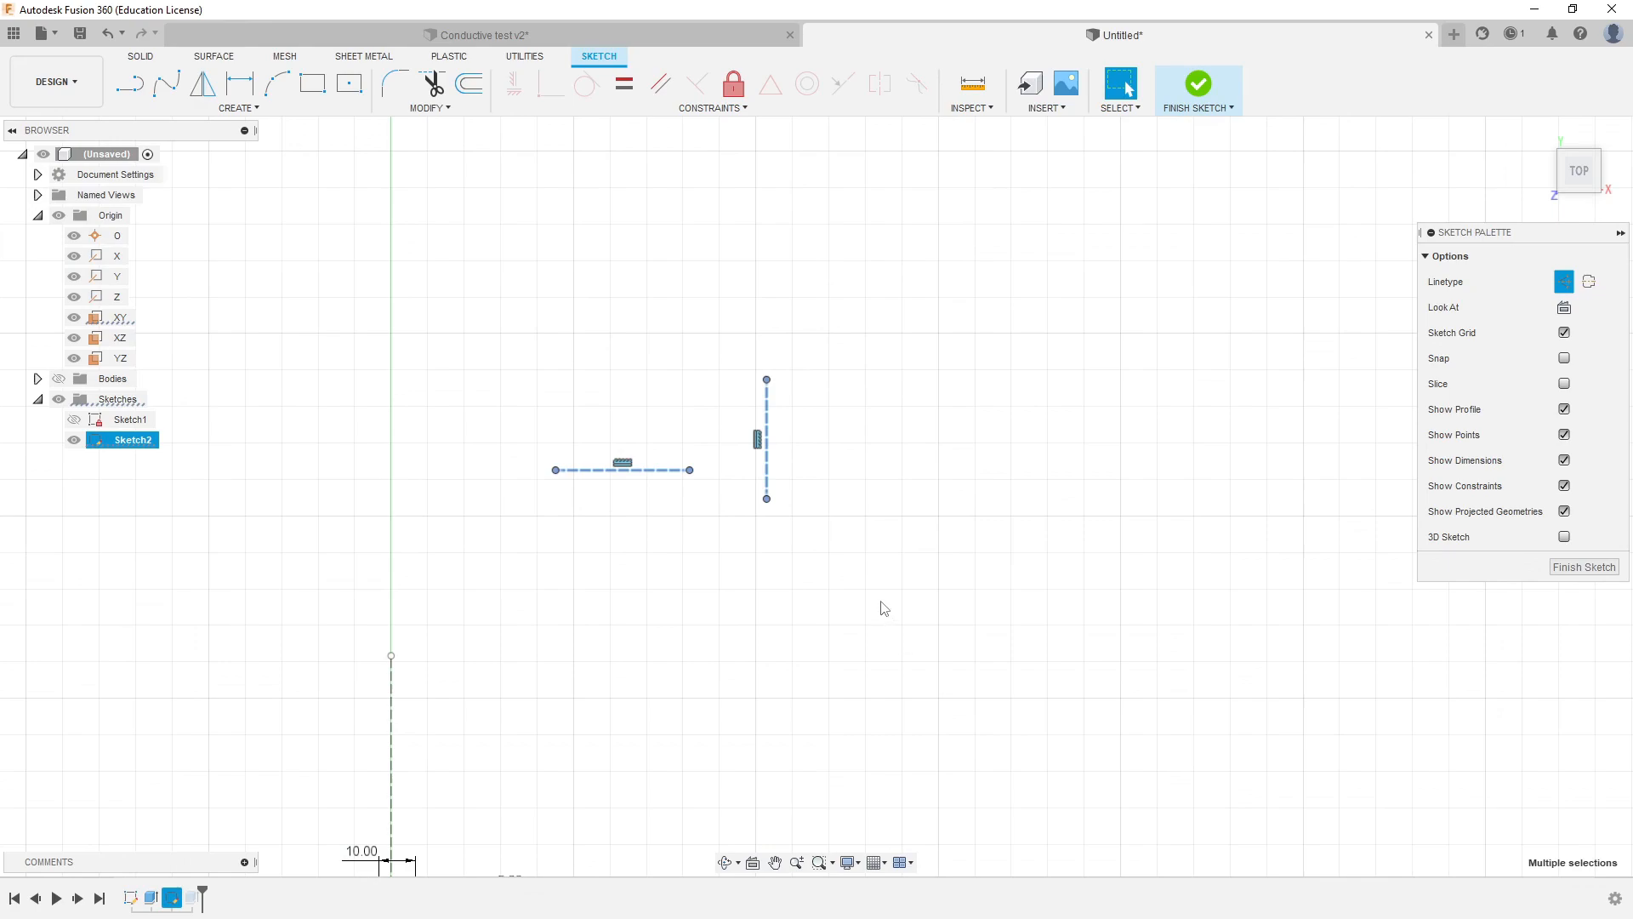
key(Delete)
Make the facing upper inner corners of the two strips symmetric about the vertical construction line through the origin.
middle_drag(631, 613, 889, 206)
middle_drag(755, 626, 806, 475)
scroll(806, 475, up, 3)
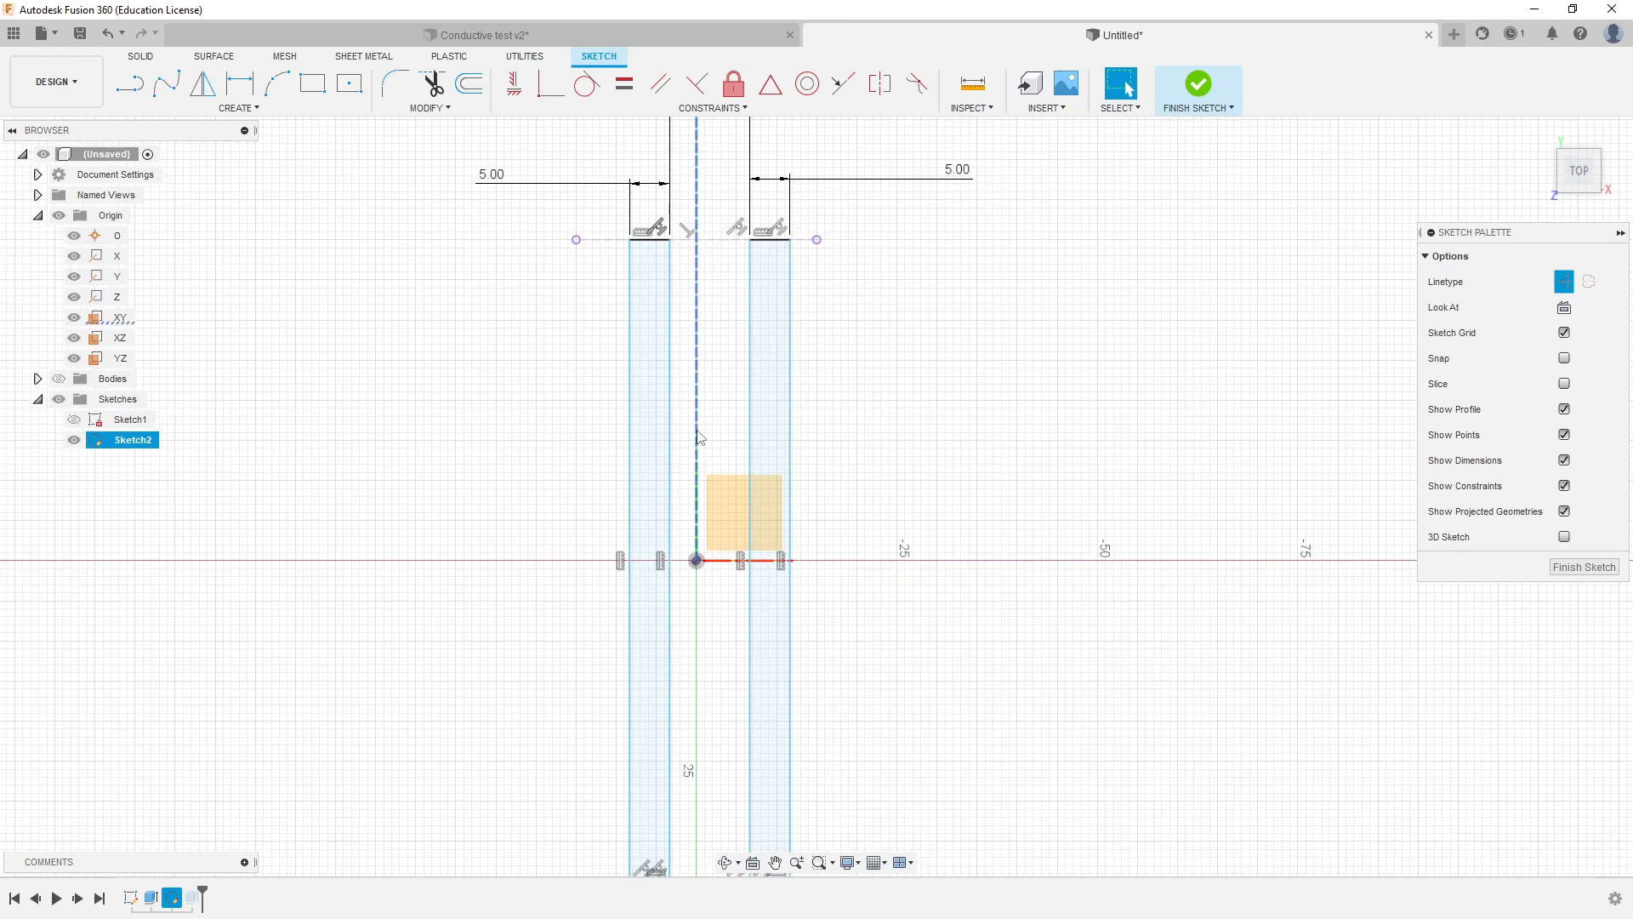
middle_drag(730, 437, 744, 515)
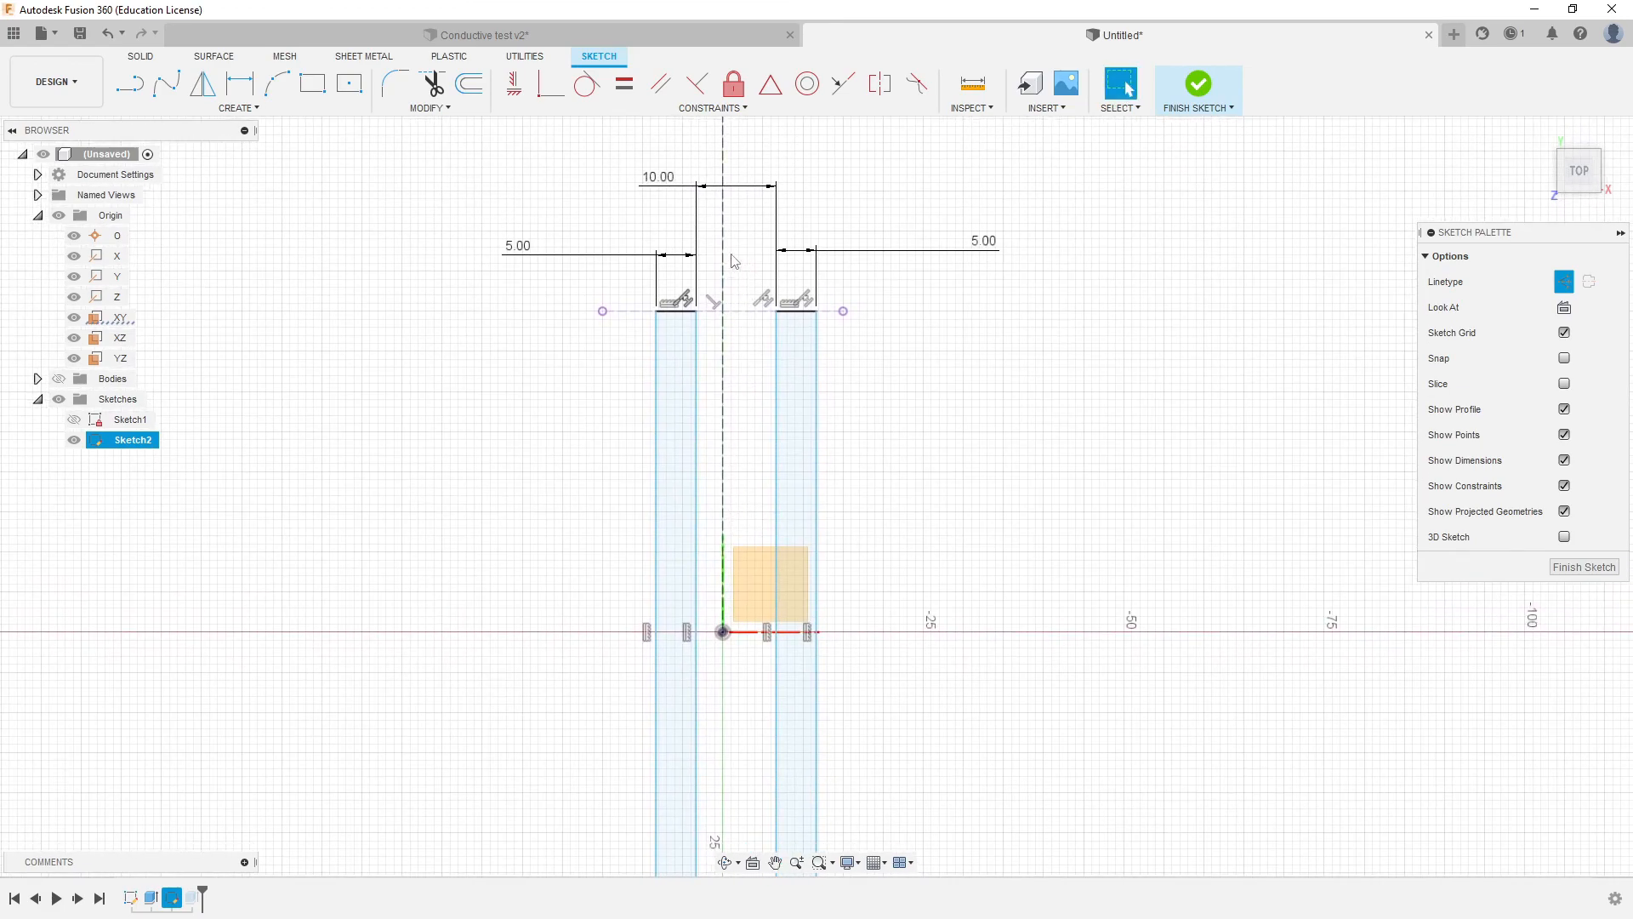
click(881, 82)
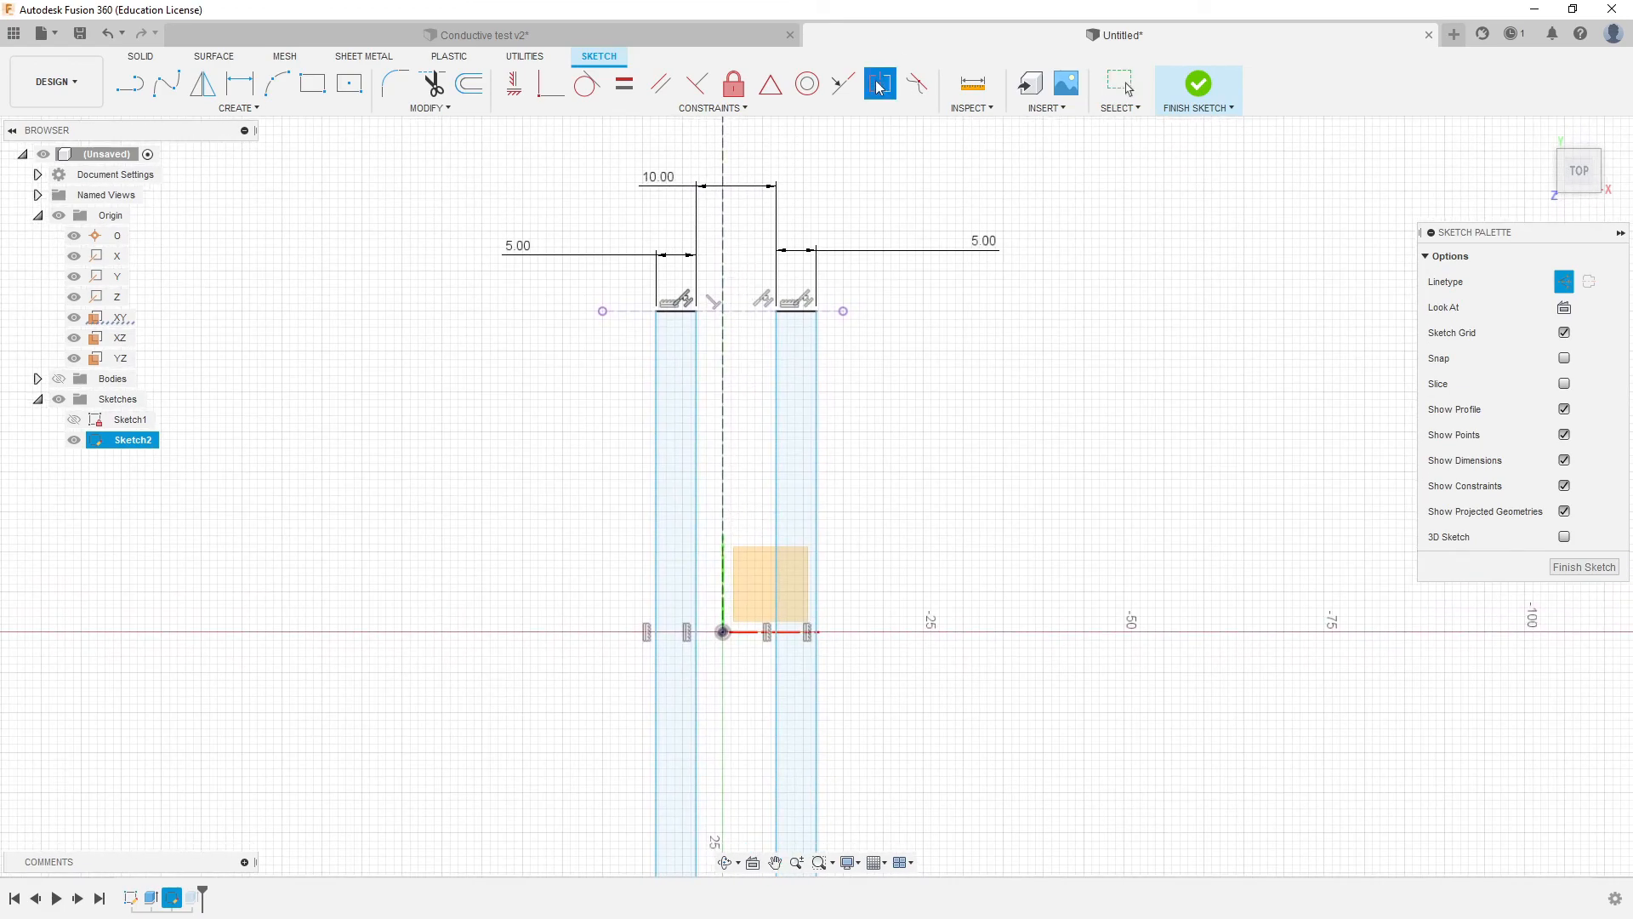
click(777, 312)
click(697, 312)
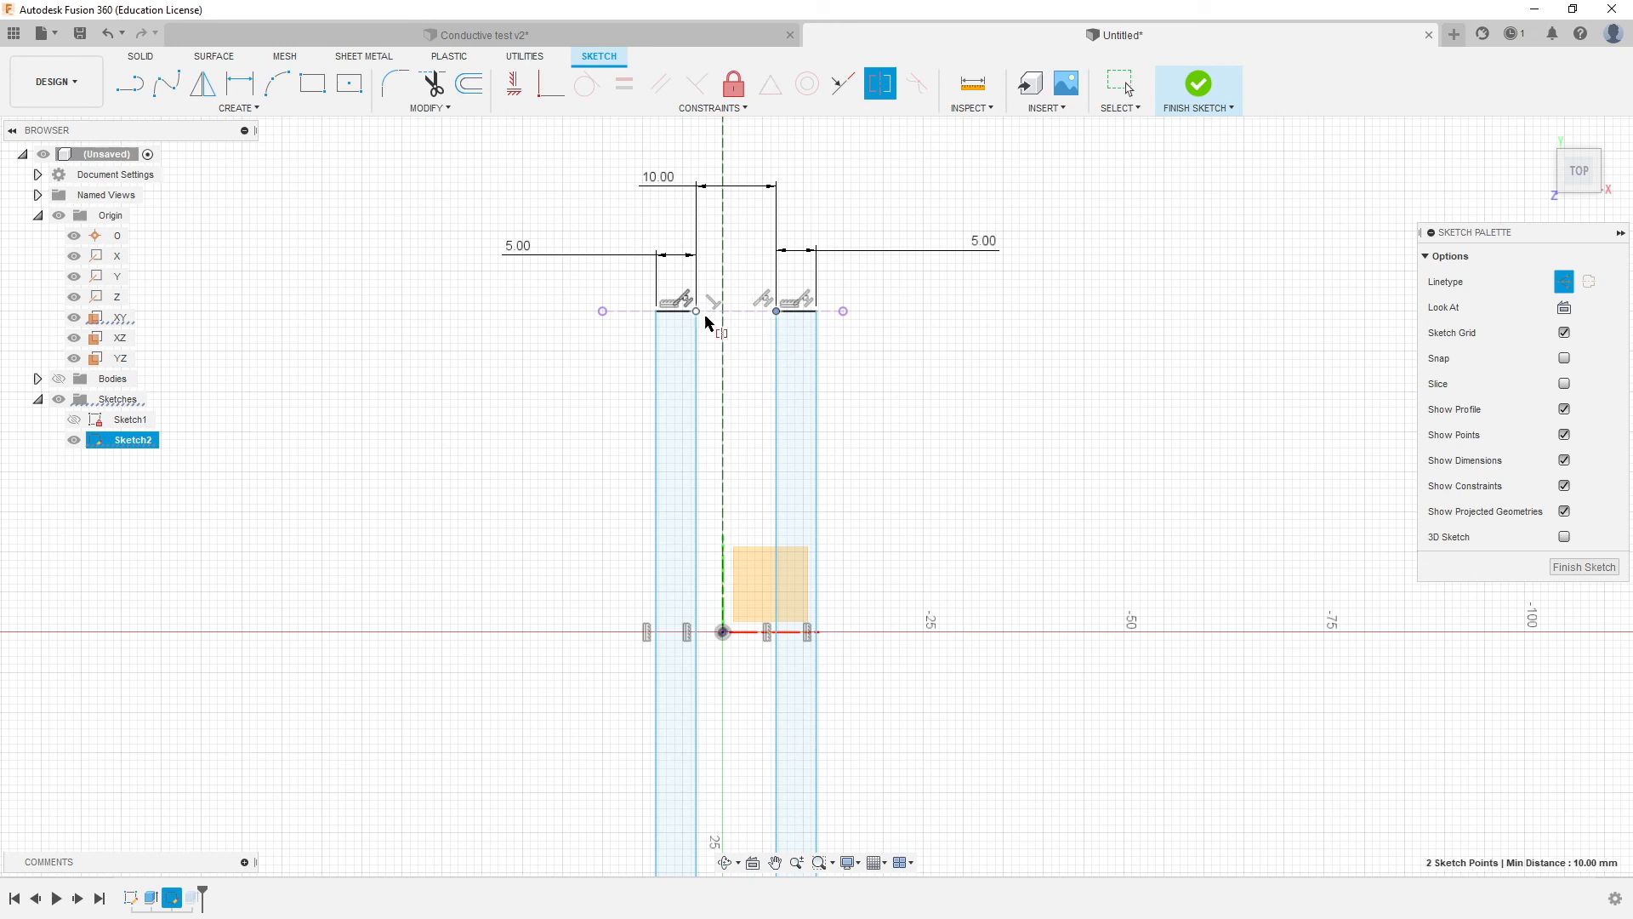
click(724, 248)
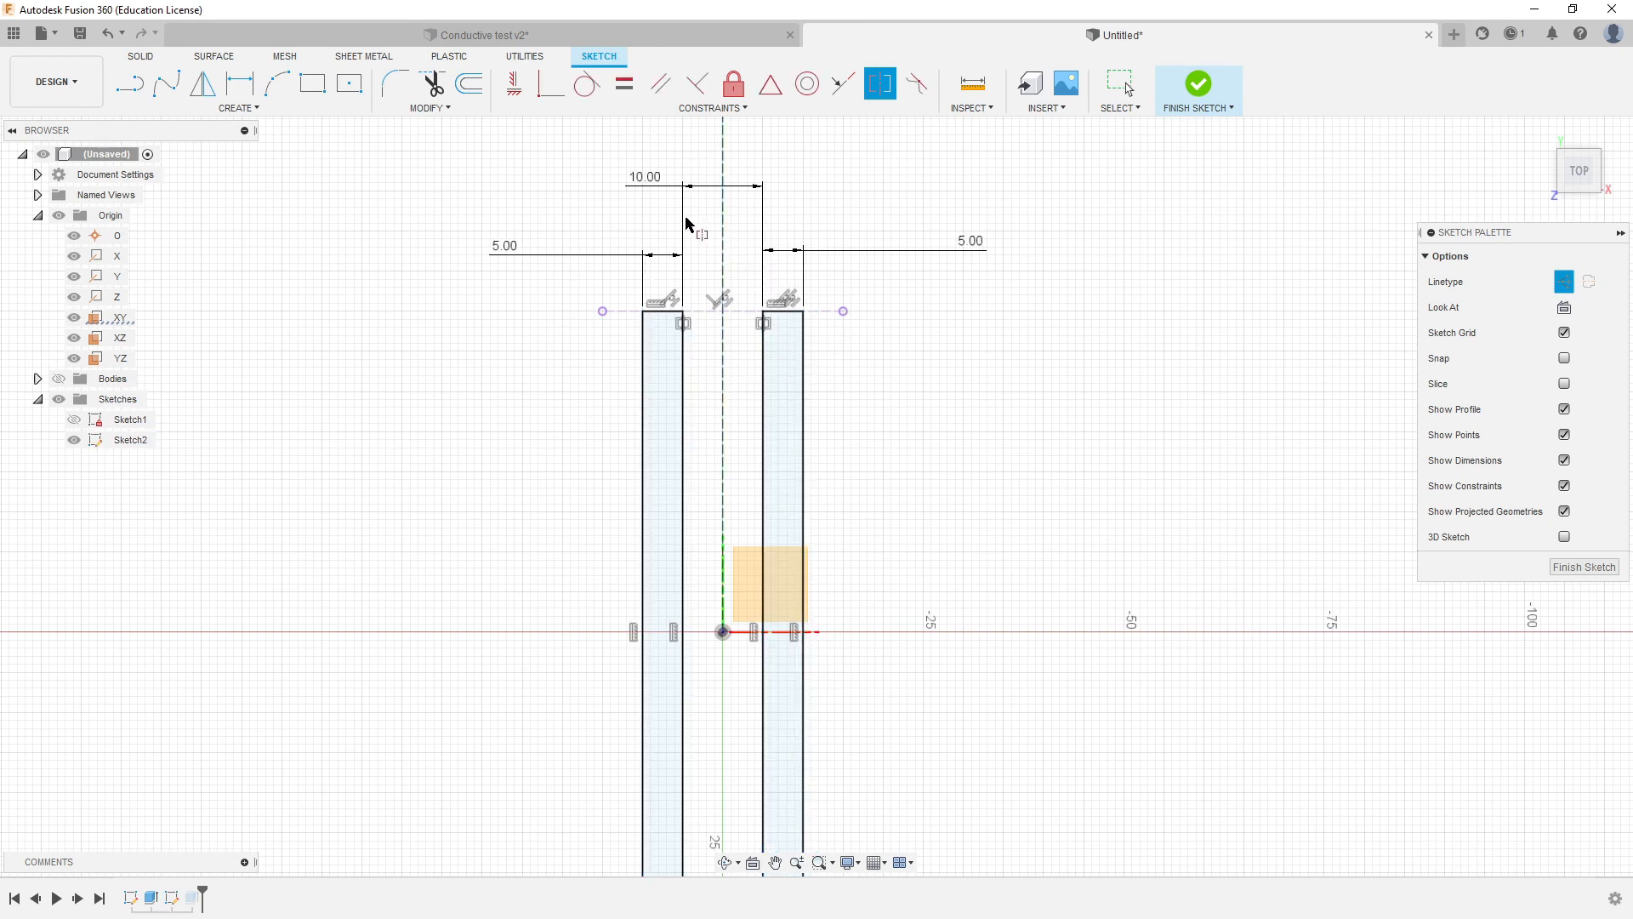
middle_drag(909, 368, 887, 297)
middle_drag(804, 264, 820, 193)
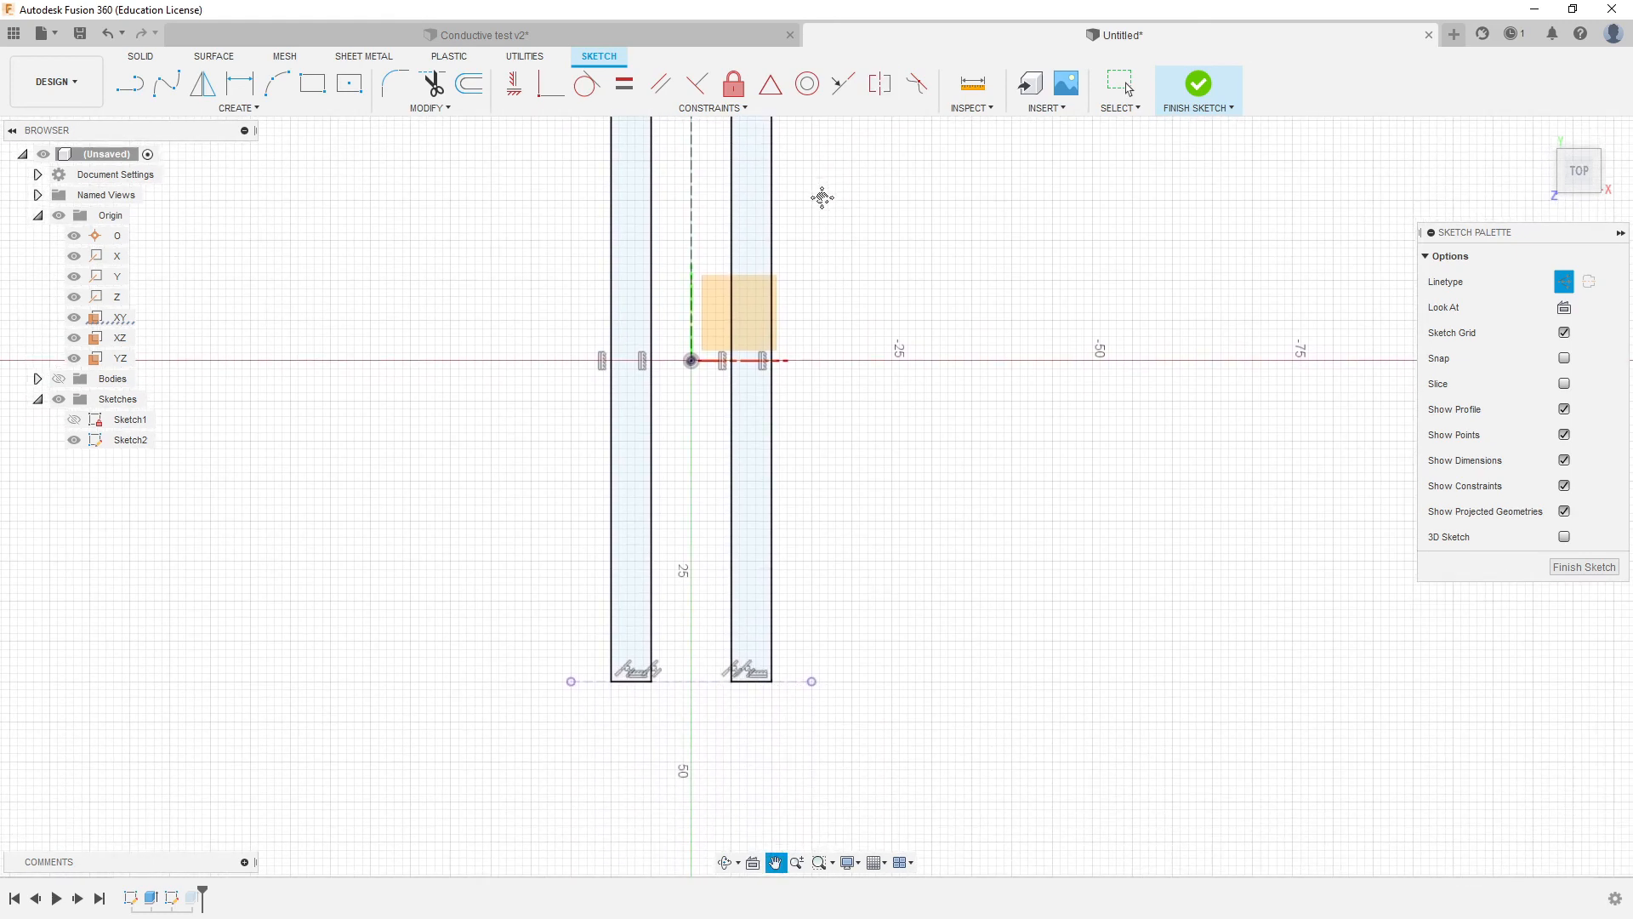
middle_drag(881, 415, 910, 685)
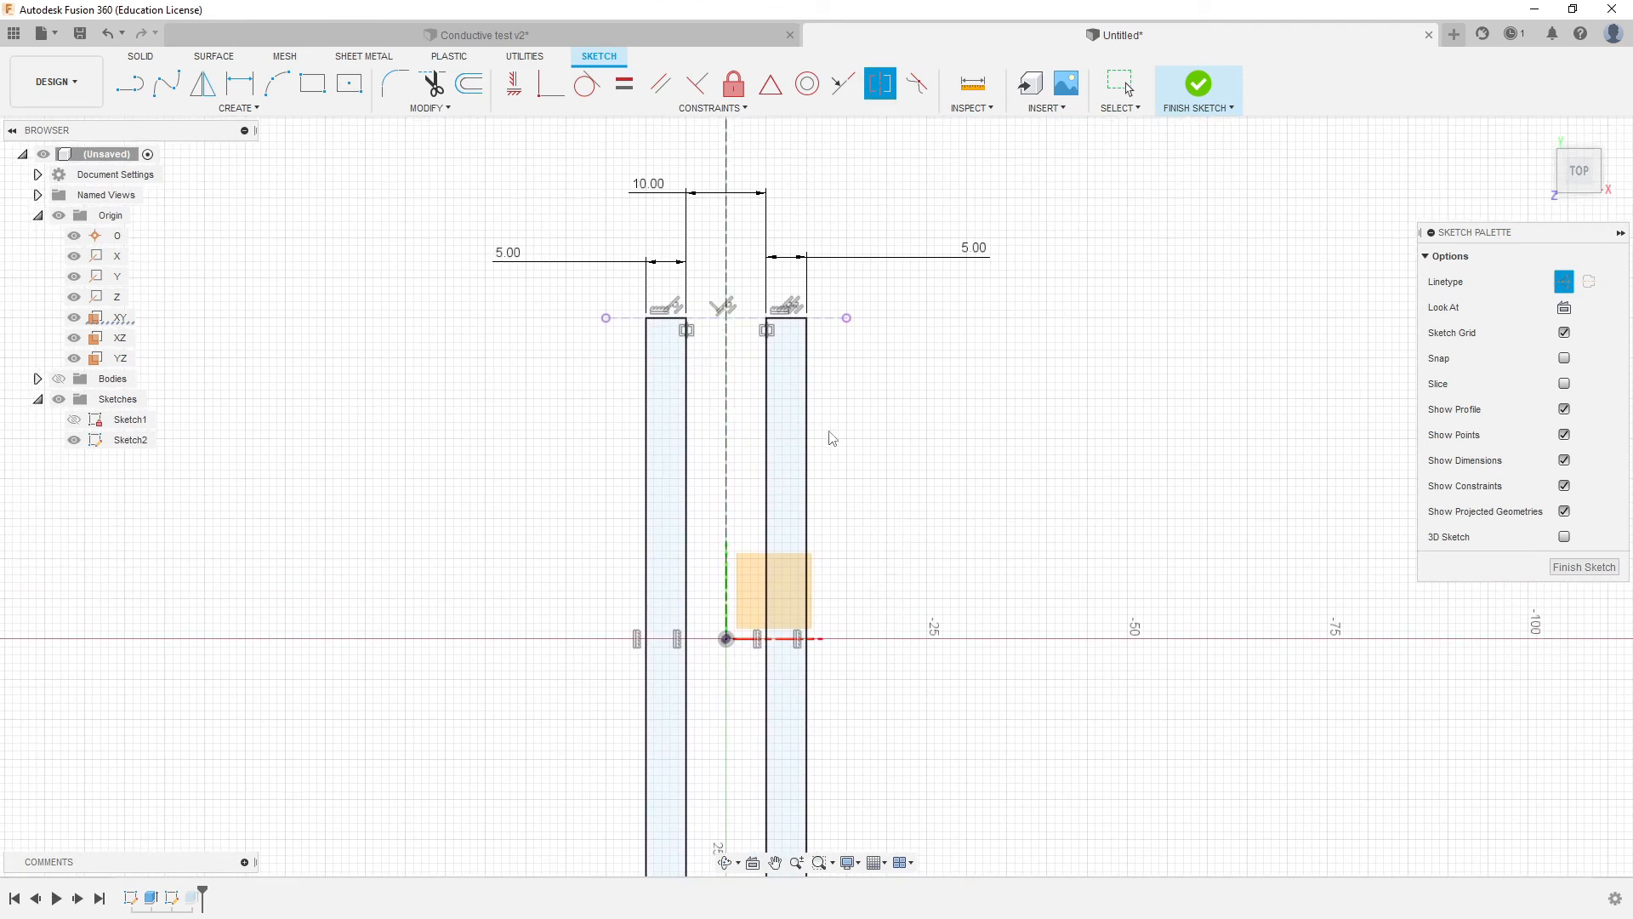
key(Escape)
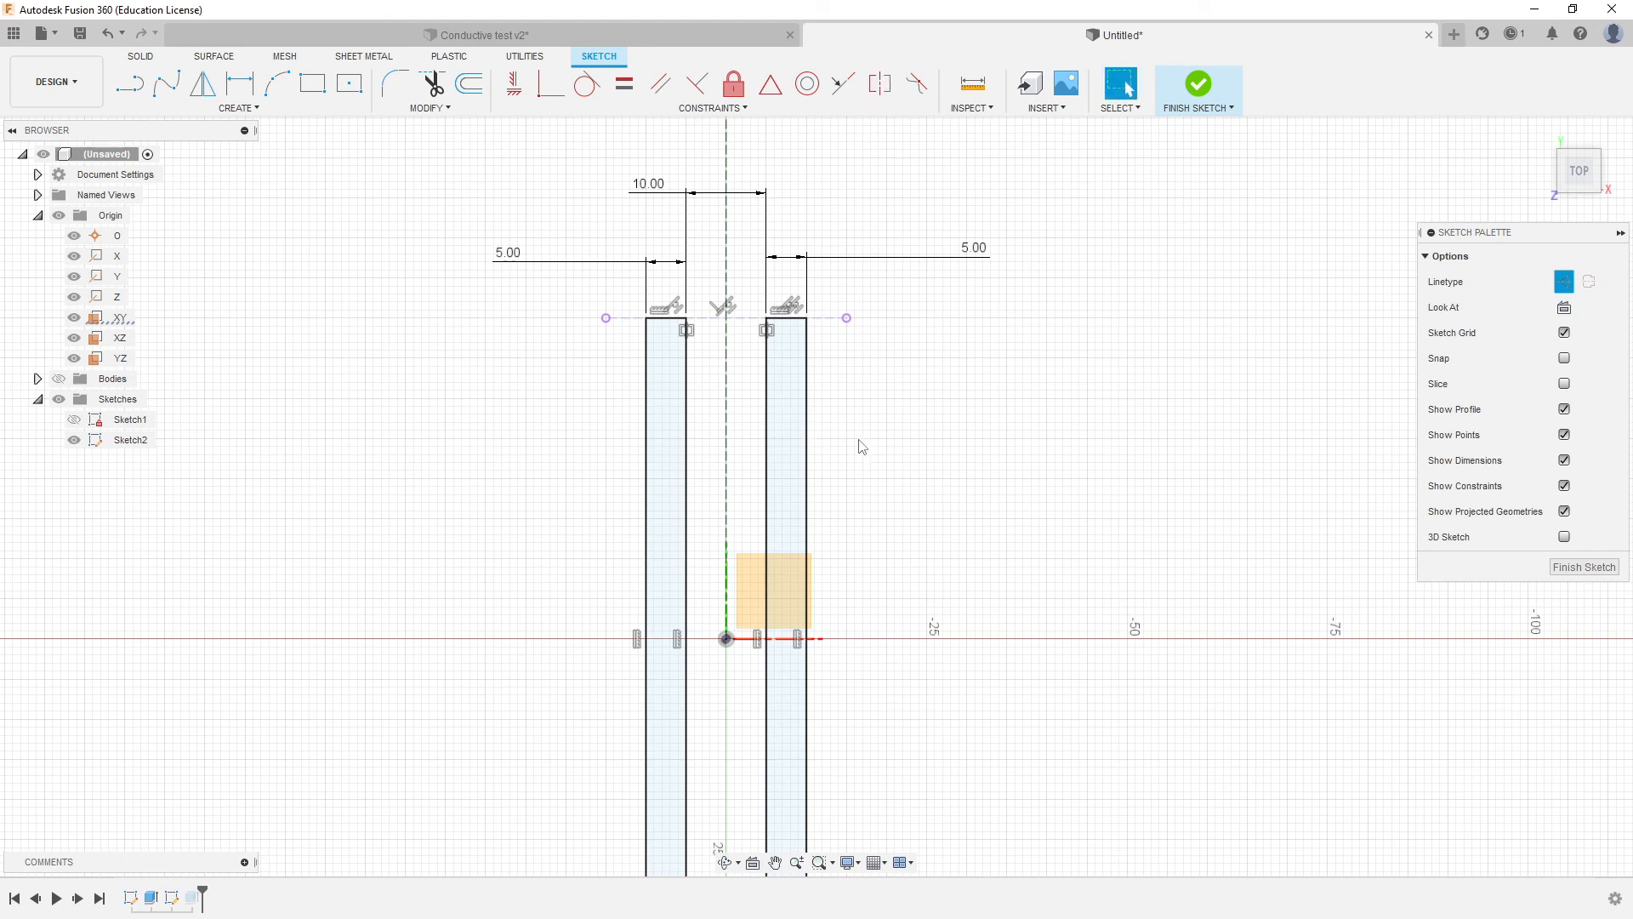
Show the hidden bodies and finish the strip sketch so the two grooves update in the block.
mouse_move(825, 370)
shift+middle_down()
mouse_move(817, 554)
mouse_move(883, 635)
mouse_move(834, 671)
mouse_move(927, 519)
shift+middle_up()
mouse_move(947, 547)
shift+middle_down()
mouse_move(948, 507)
mouse_move(996, 484)
mouse_move(948, 505)
mouse_move(955, 521)
mouse_move(985, 504)
mouse_move(967, 515)
shift+middle_up()
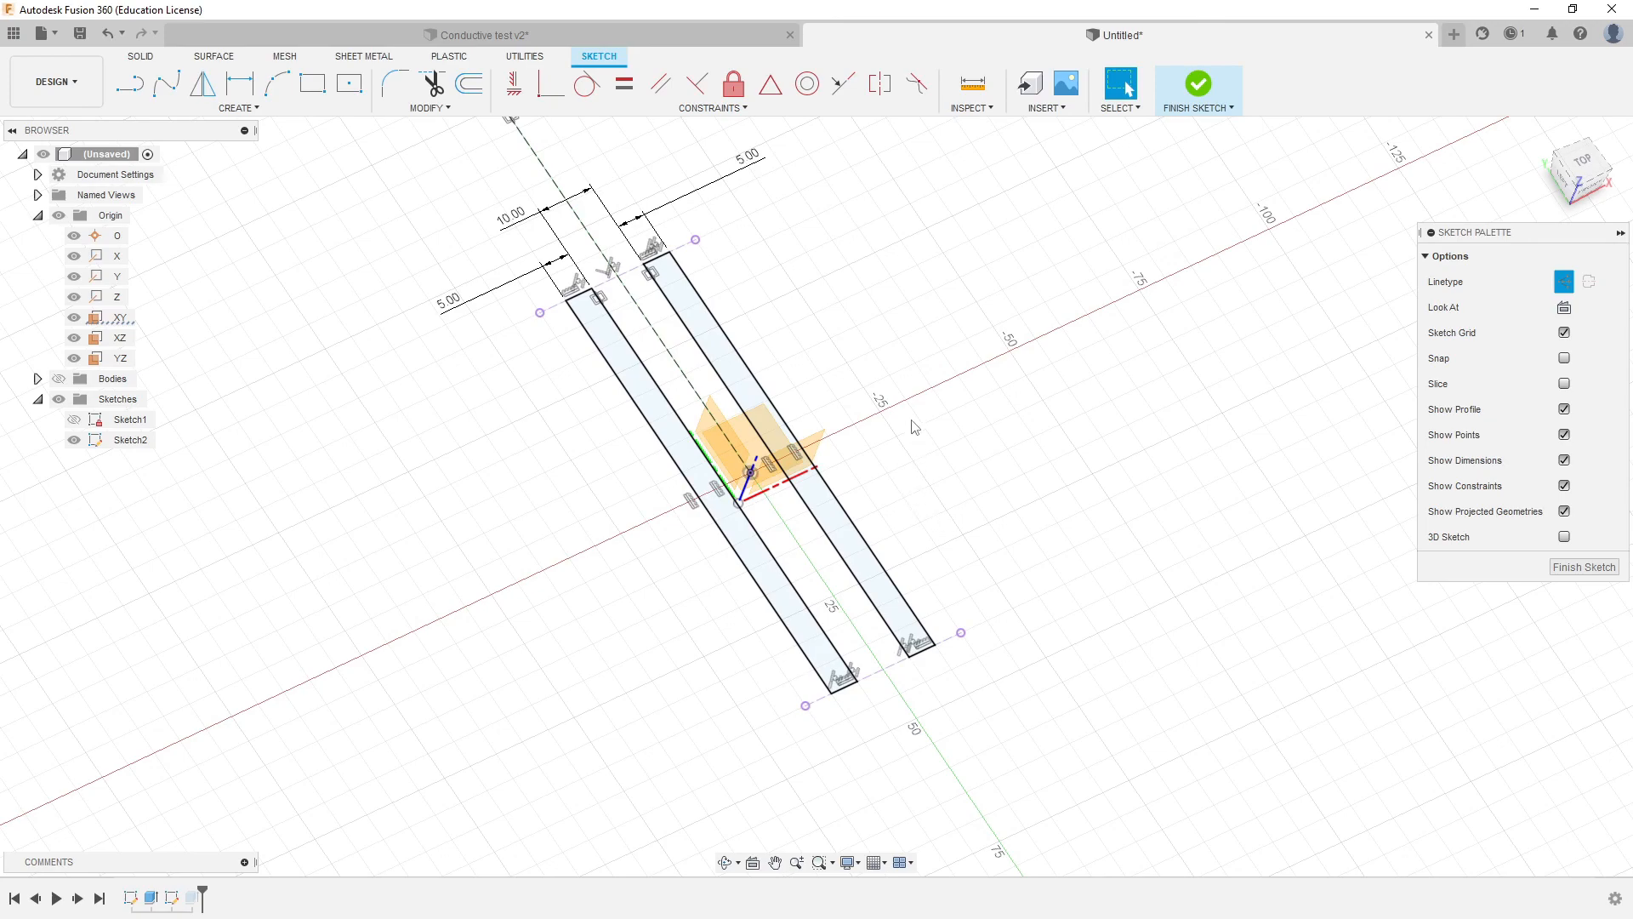
click(58, 379)
mouse_move(510, 562)
shift+middle_down()
mouse_move(463, 539)
mouse_move(485, 514)
mouse_move(467, 557)
shift+middle_up()
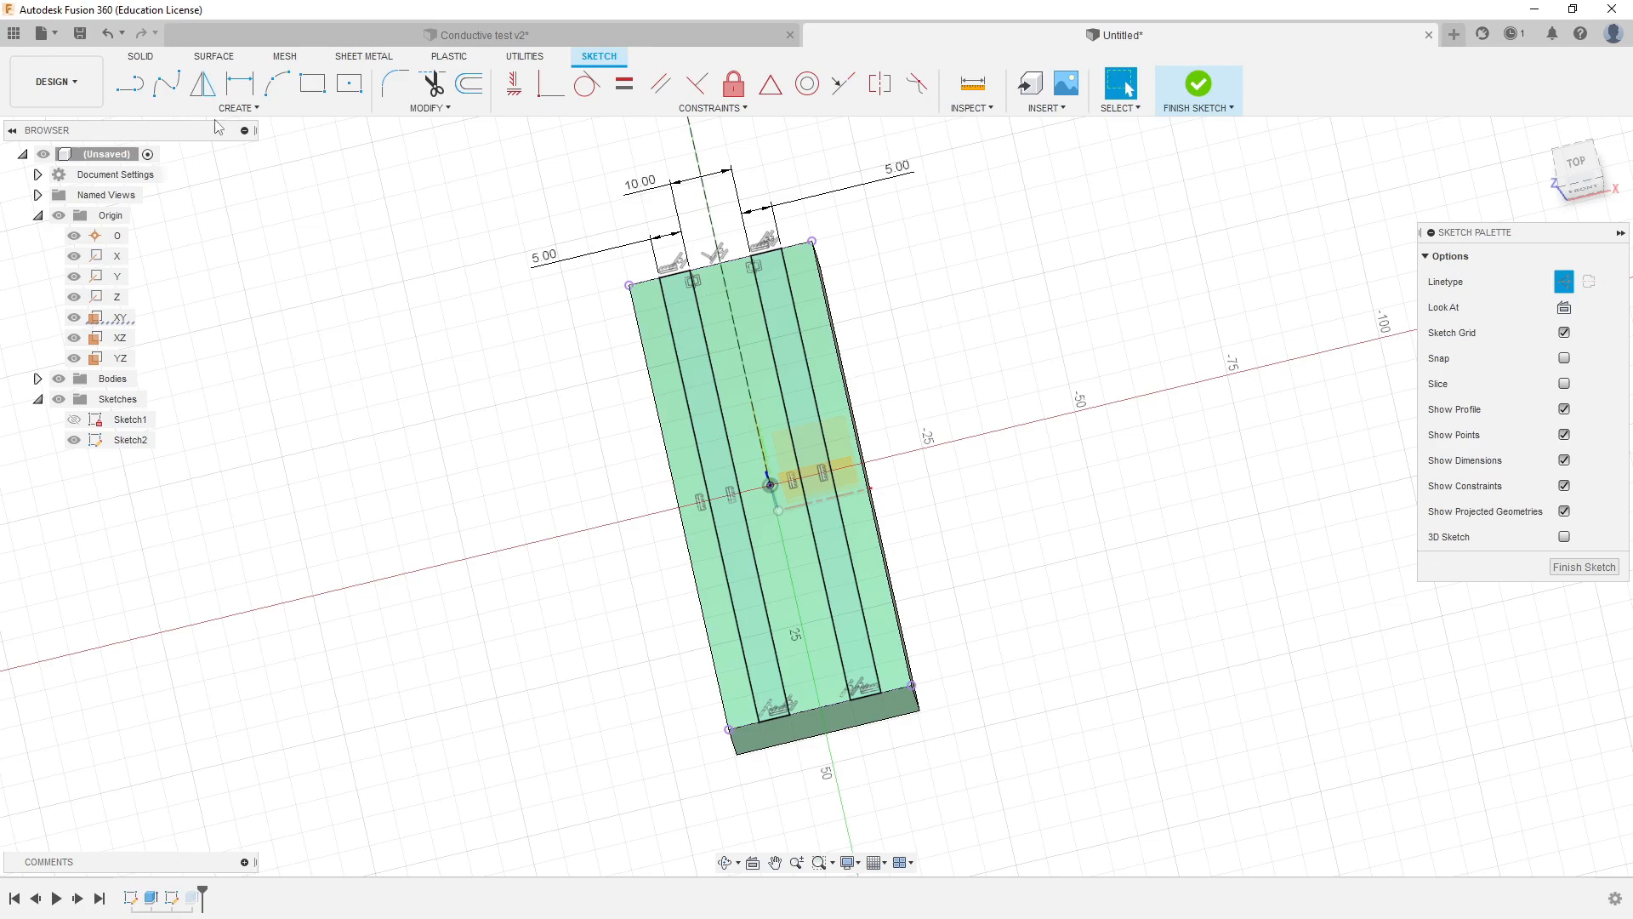
click(1195, 87)
mouse_move(978, 543)
shift+middle_down()
mouse_move(1079, 510)
mouse_move(1021, 531)
shift+middle_up()
key(Escape)
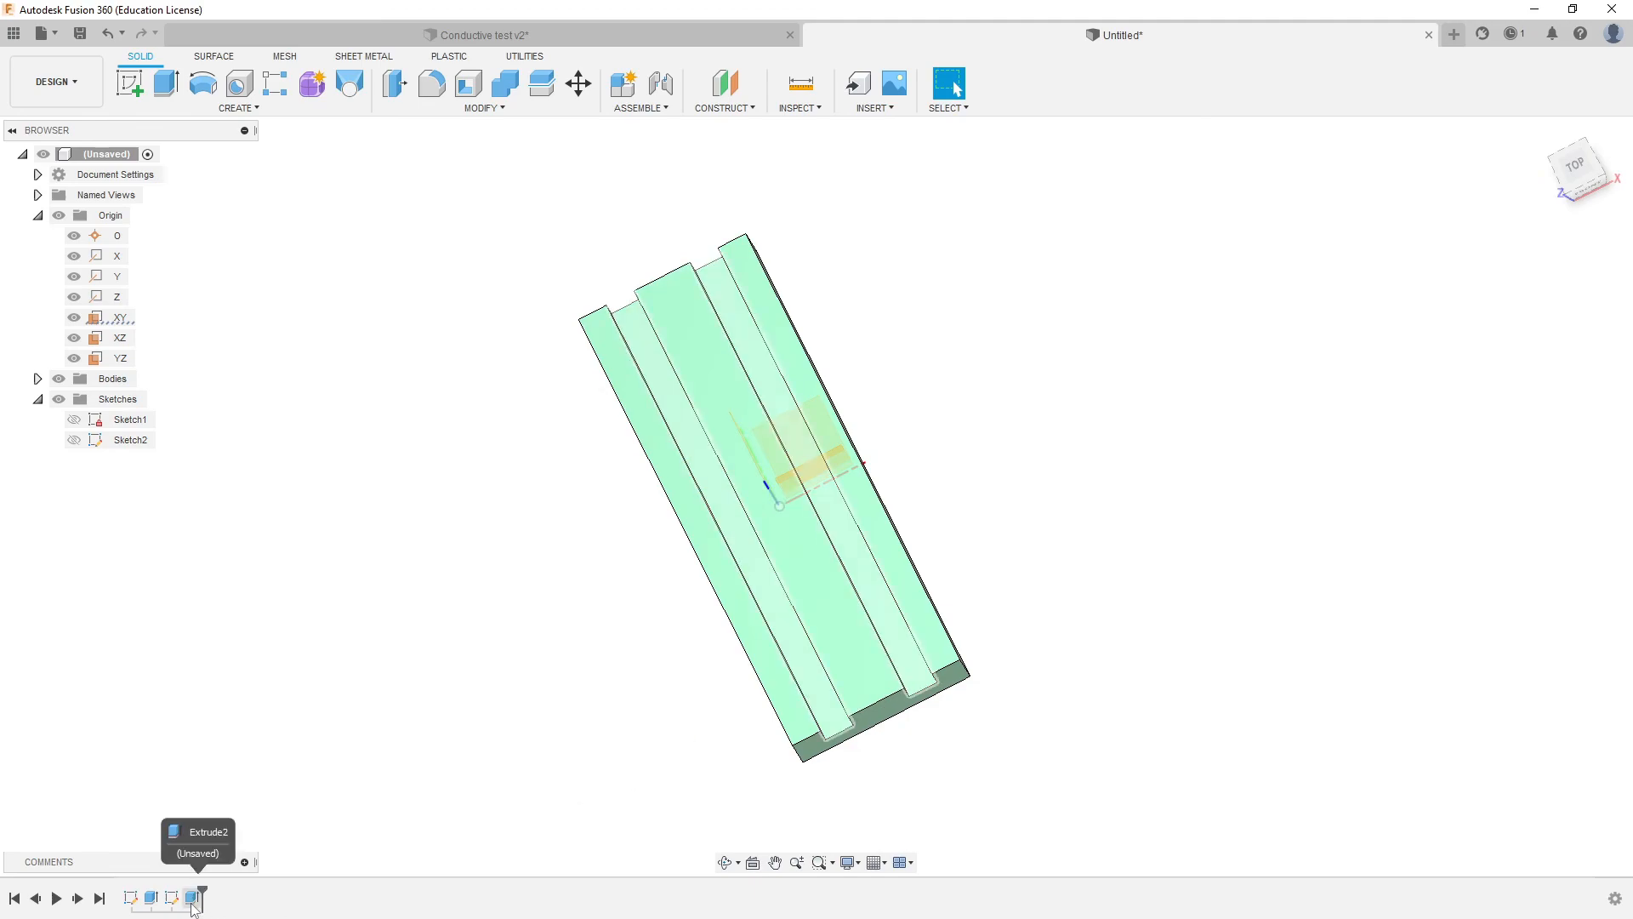
shift+middle_drag(566, 532, 481, 711)
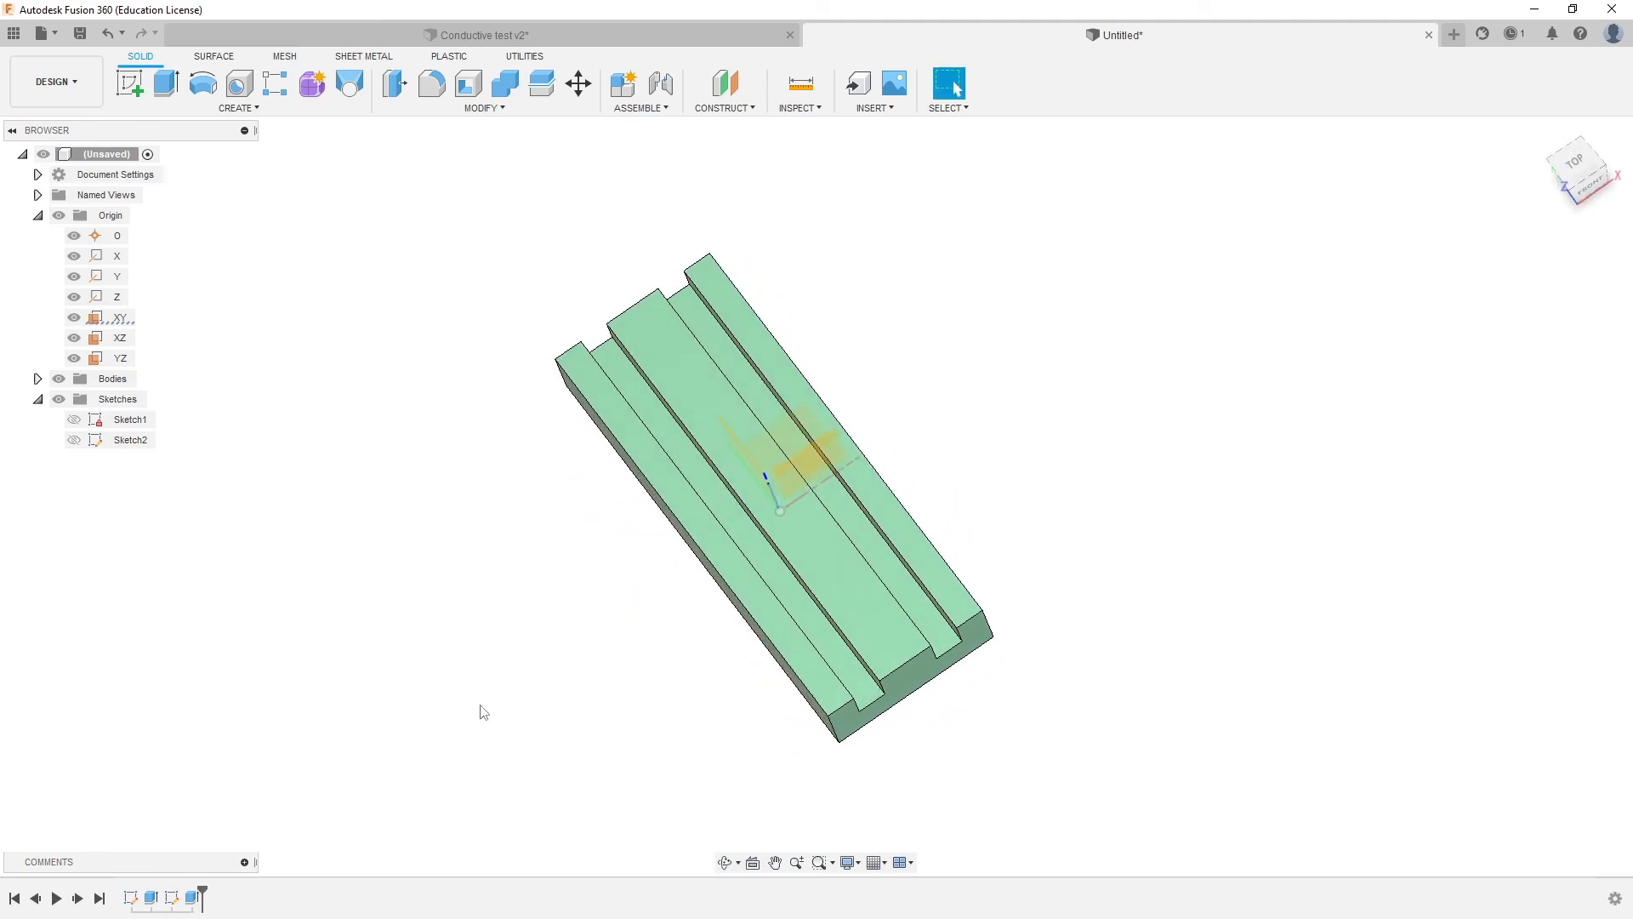
Edit the block's base sketch, set the rectangle's length to 120 mm, and finish the sketch.
double_click(132, 898)
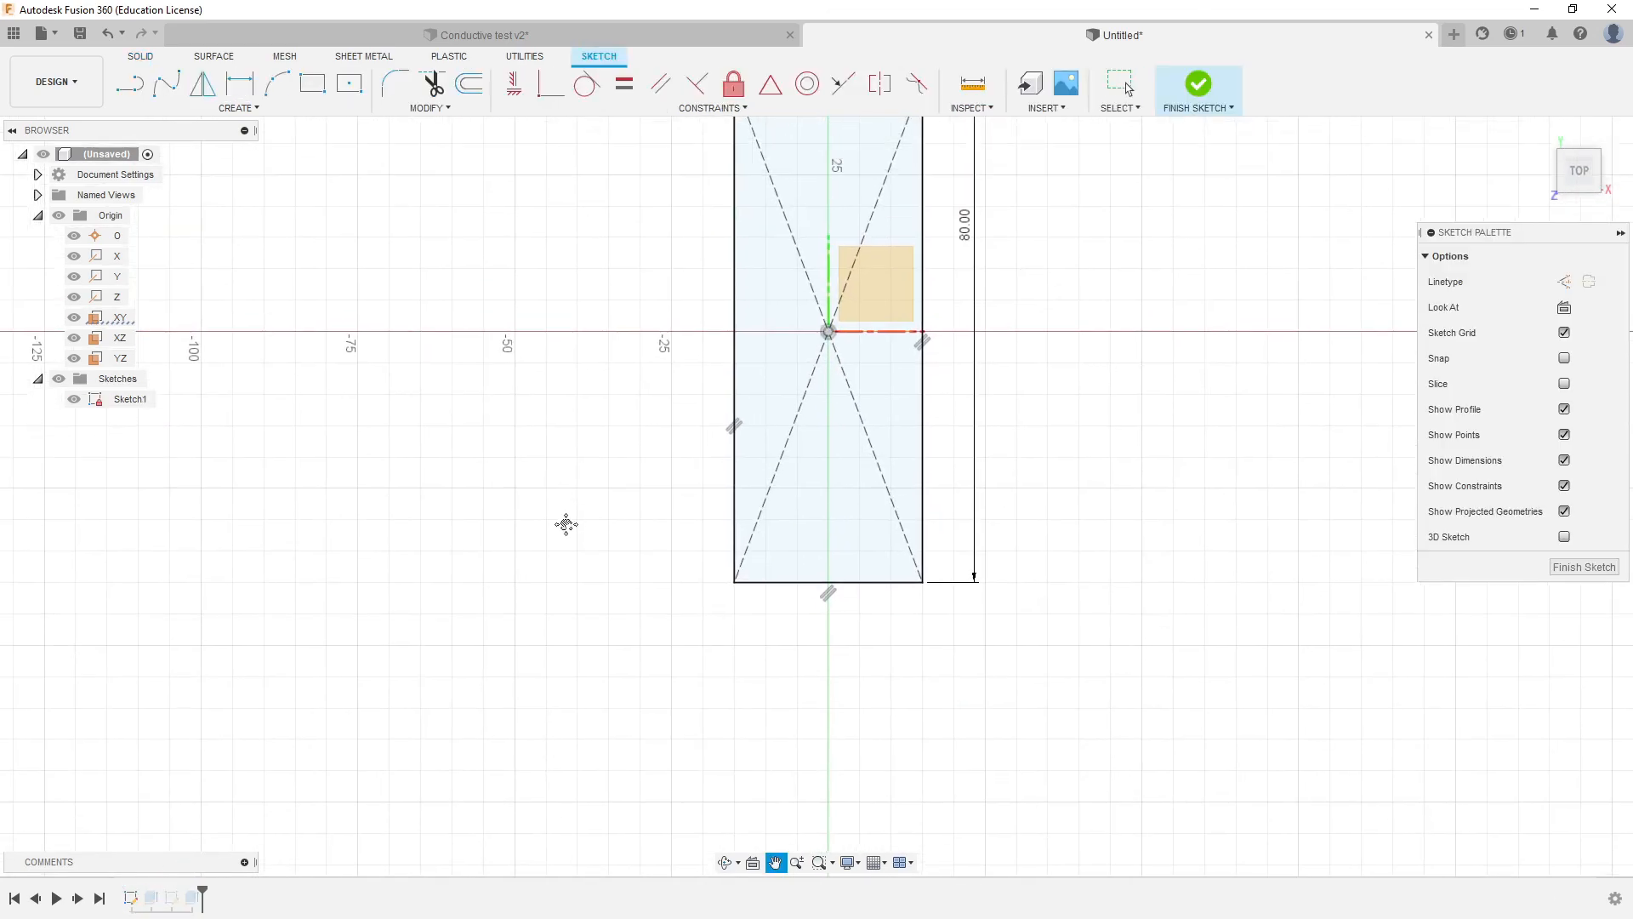
double_click(854, 497)
text(120)
key(Return)
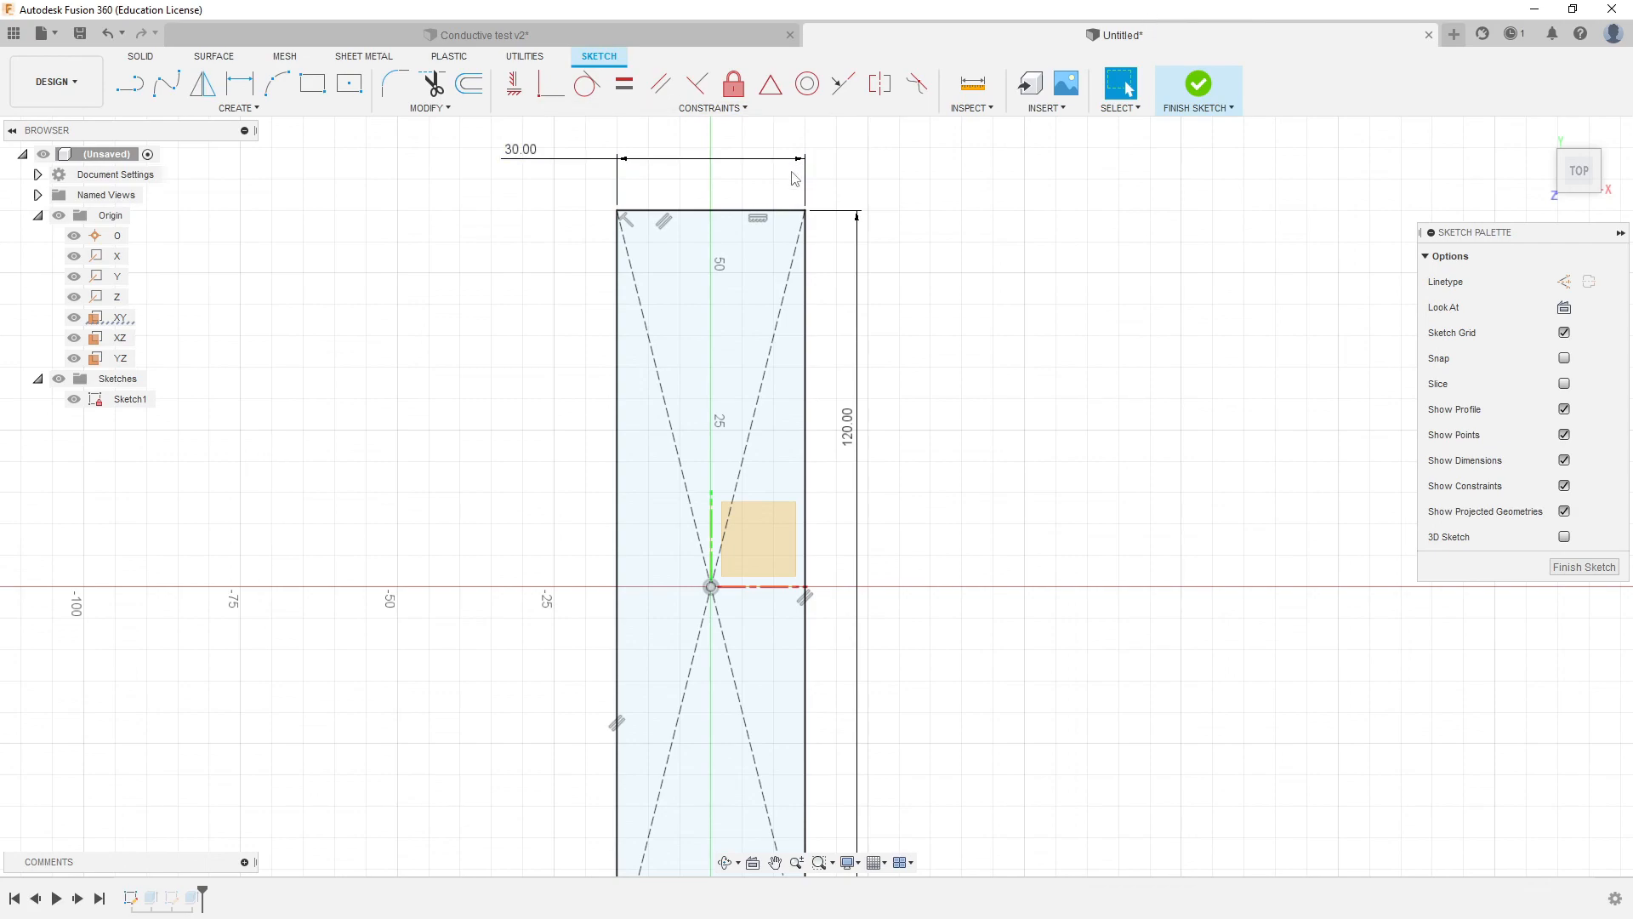
click(1195, 85)
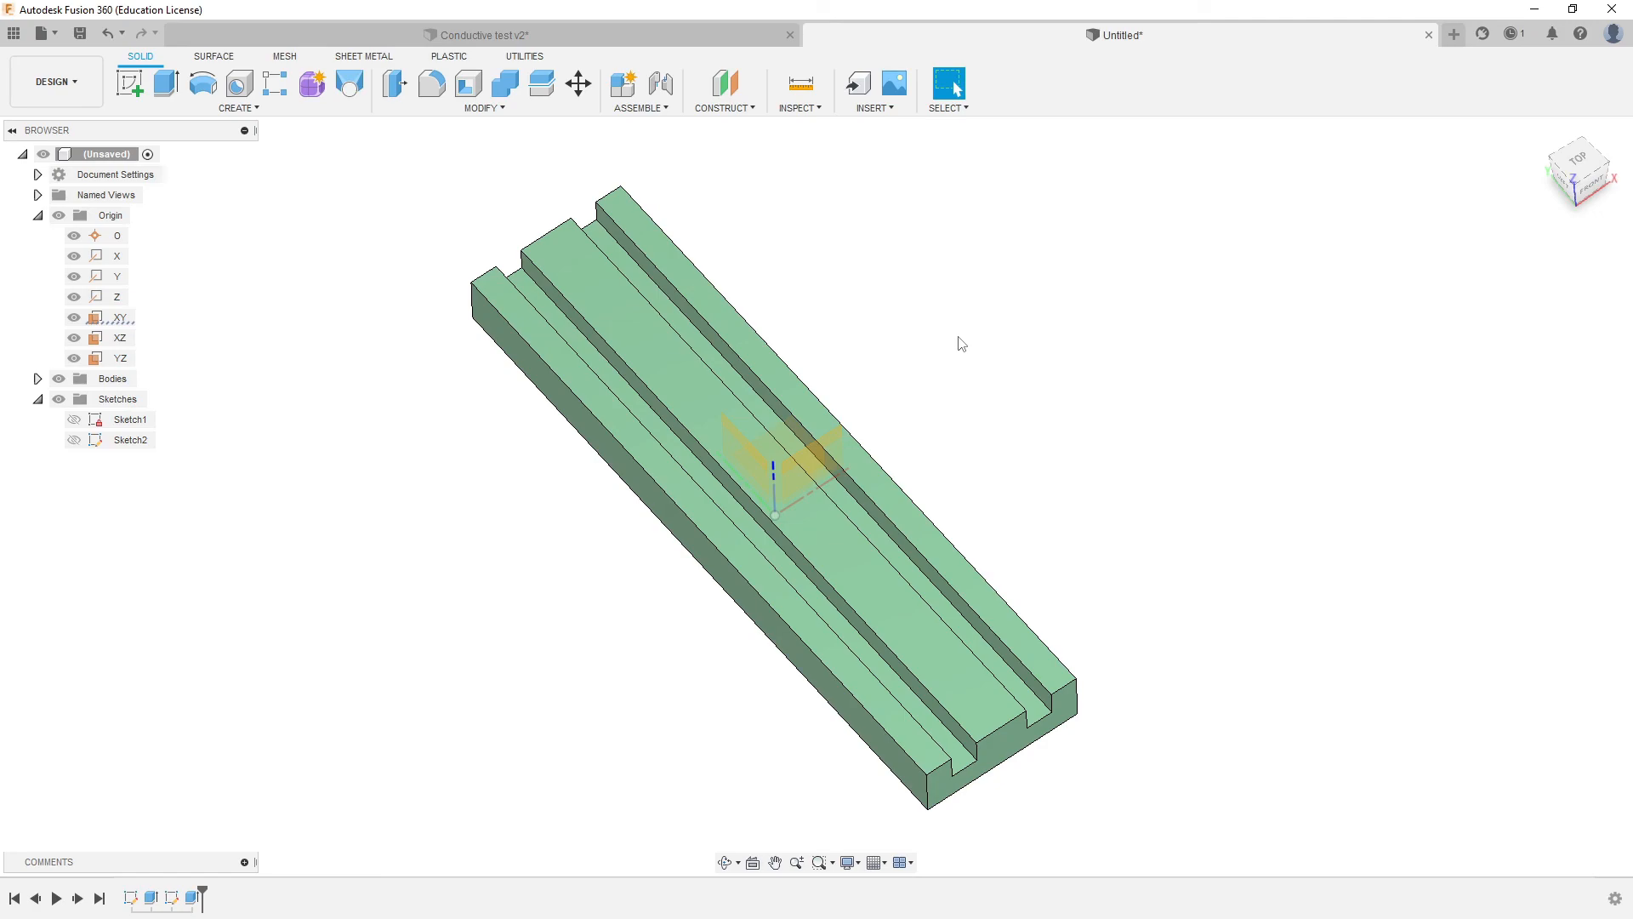
middle_drag(728, 562, 762, 547)
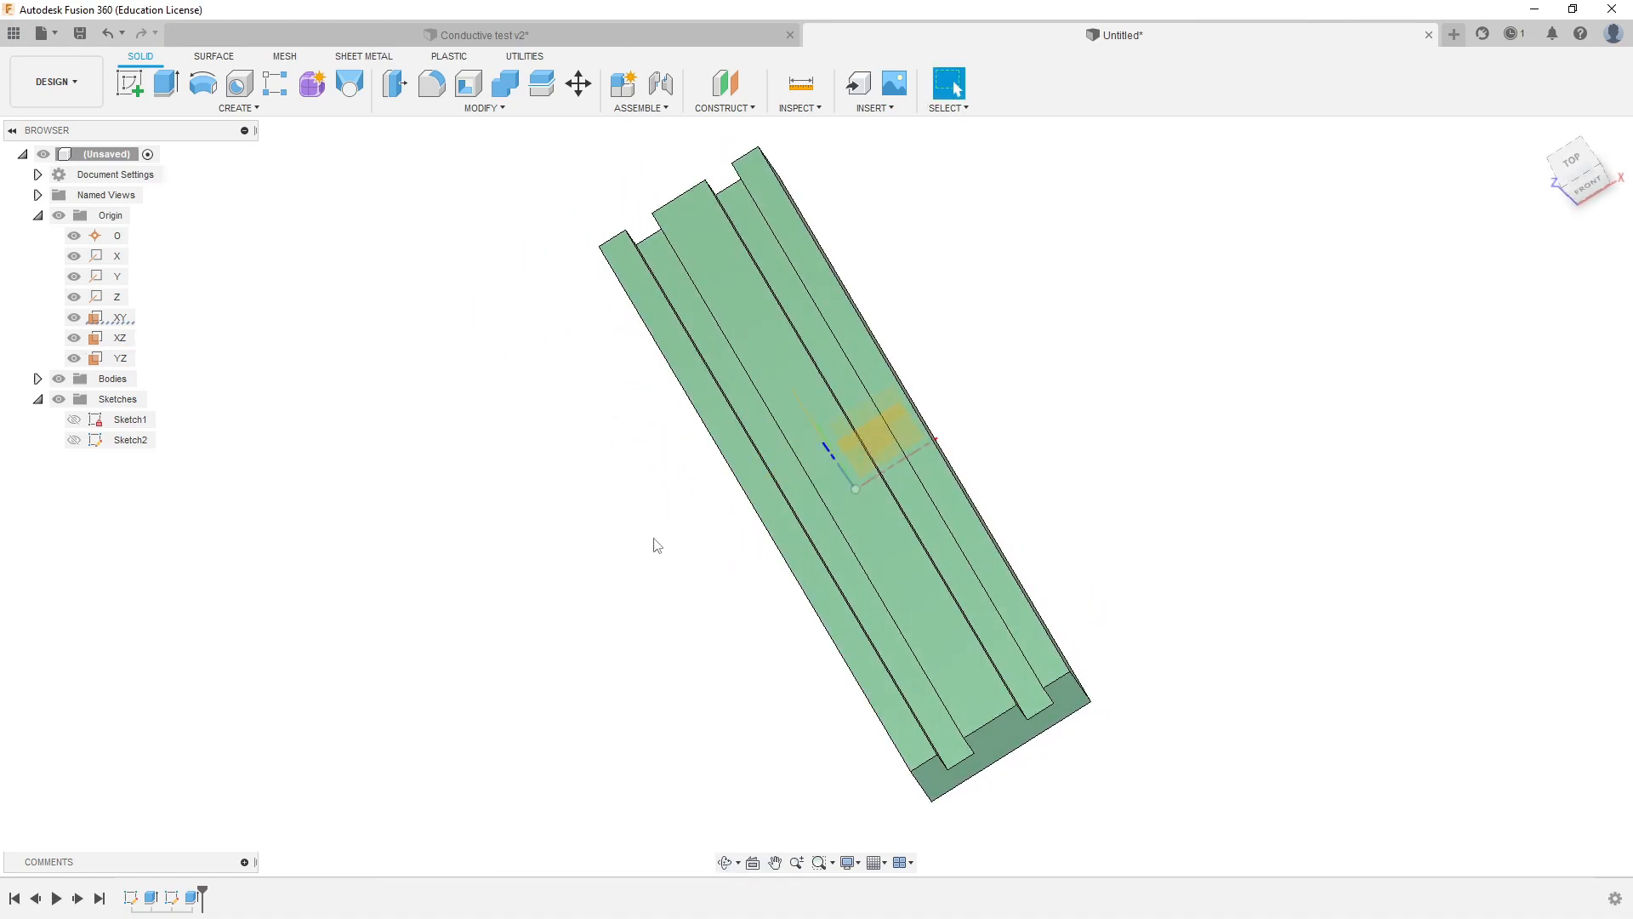
middle_drag(645, 542, 569, 558)
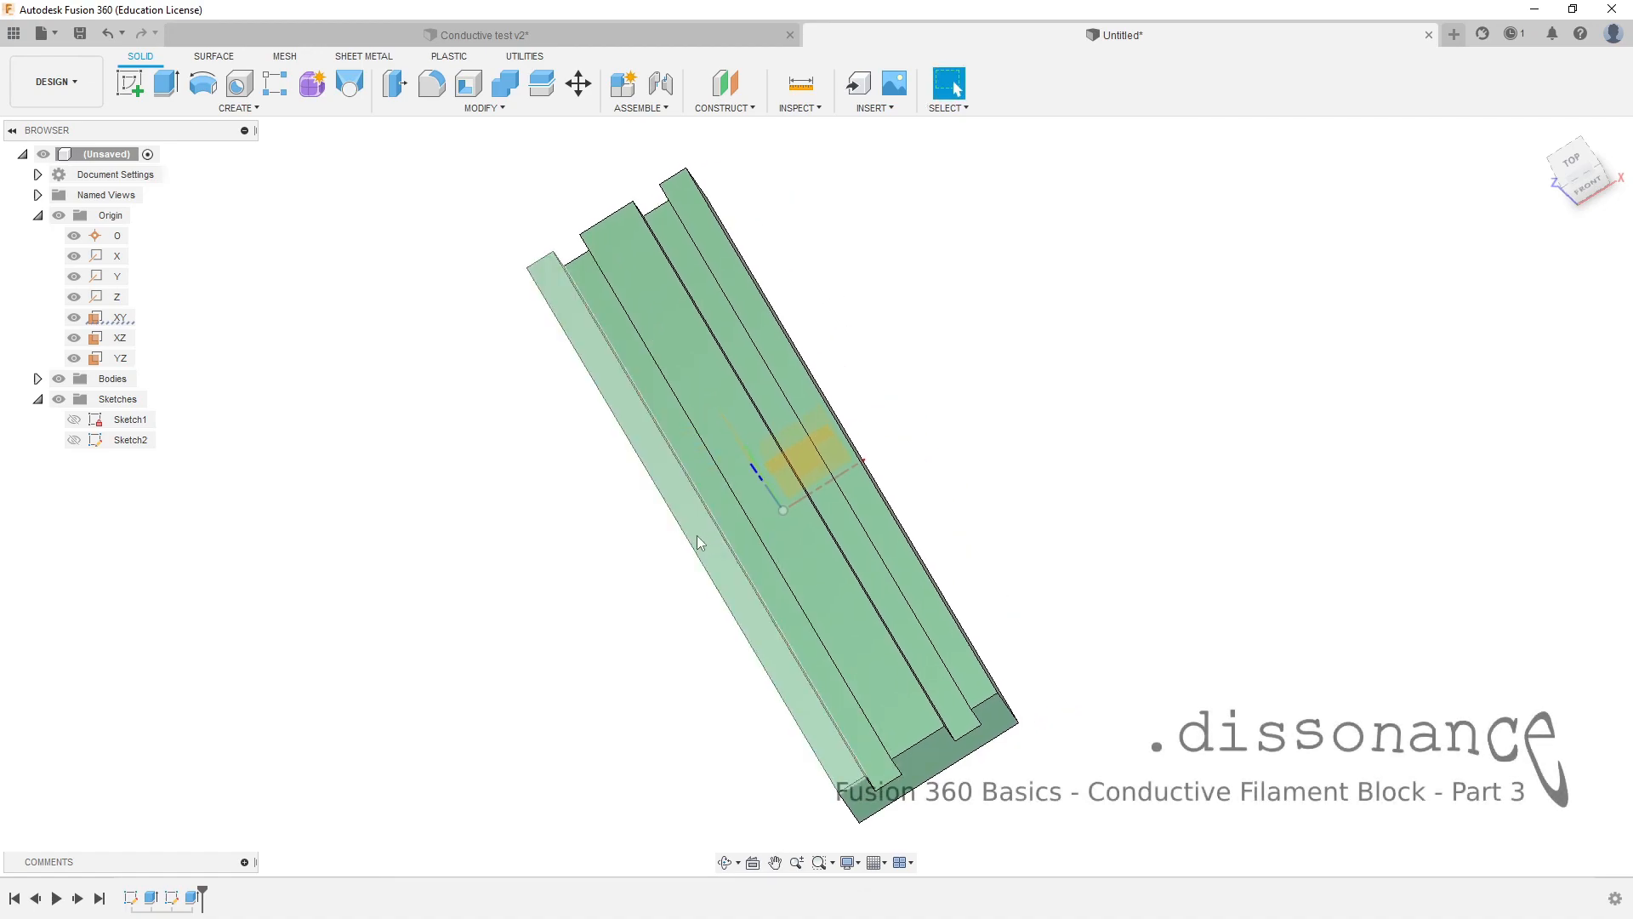
shift+middle_drag(812, 560, 861, 531)
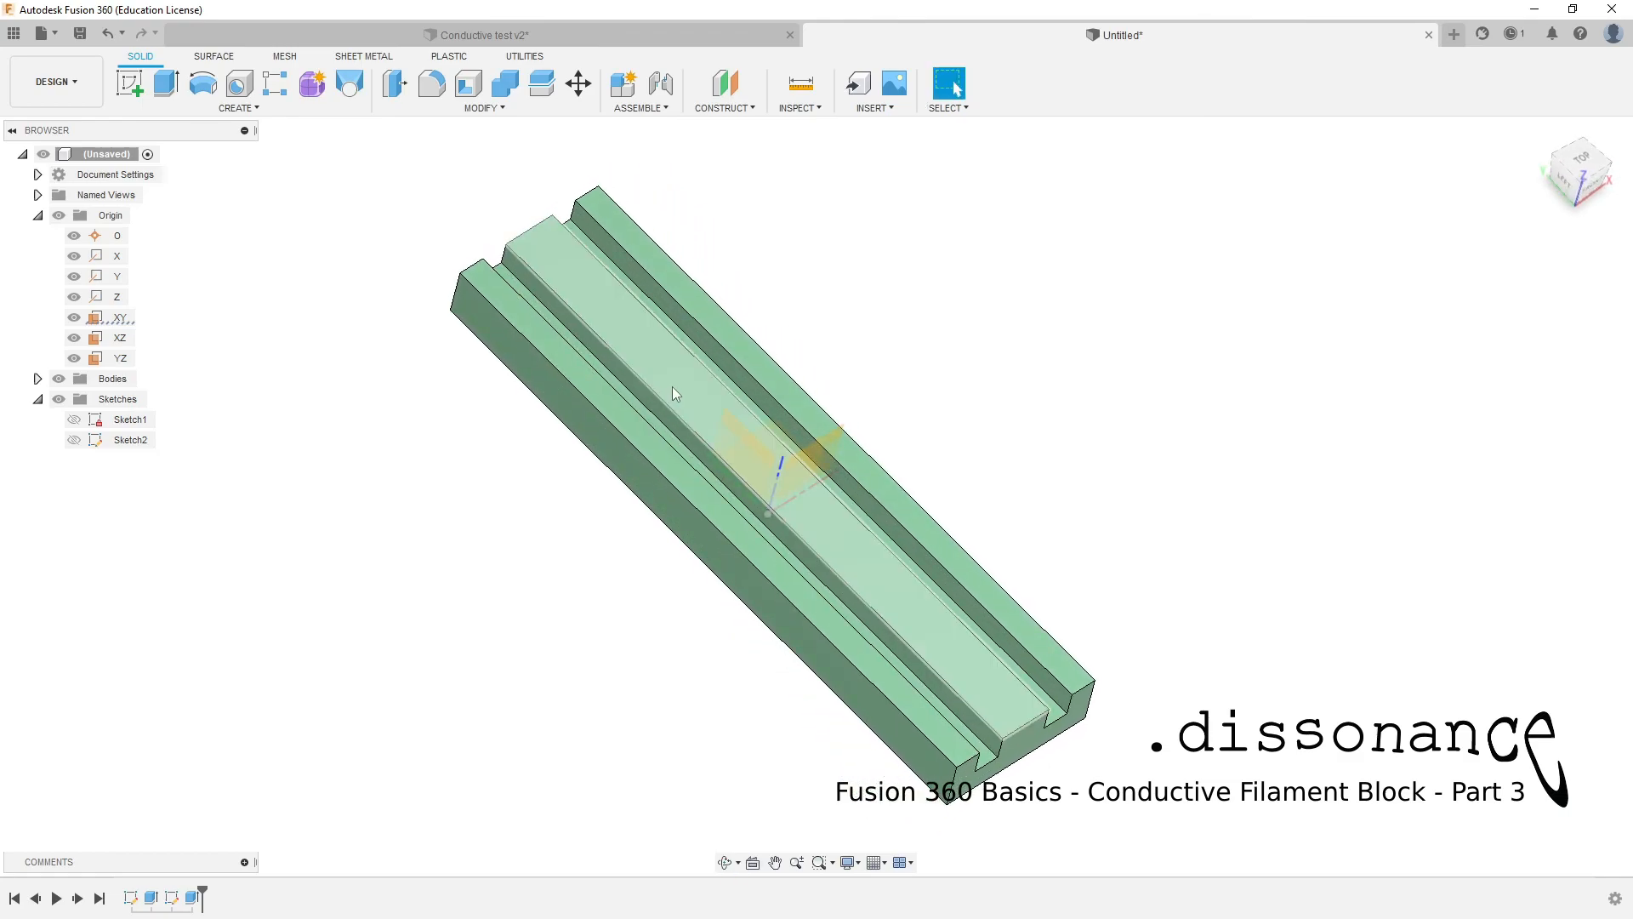
shift+middle_drag(605, 584, 558, 591)
scroll(649, 536, down, 3)
shift+middle_drag(747, 457, 842, 442)
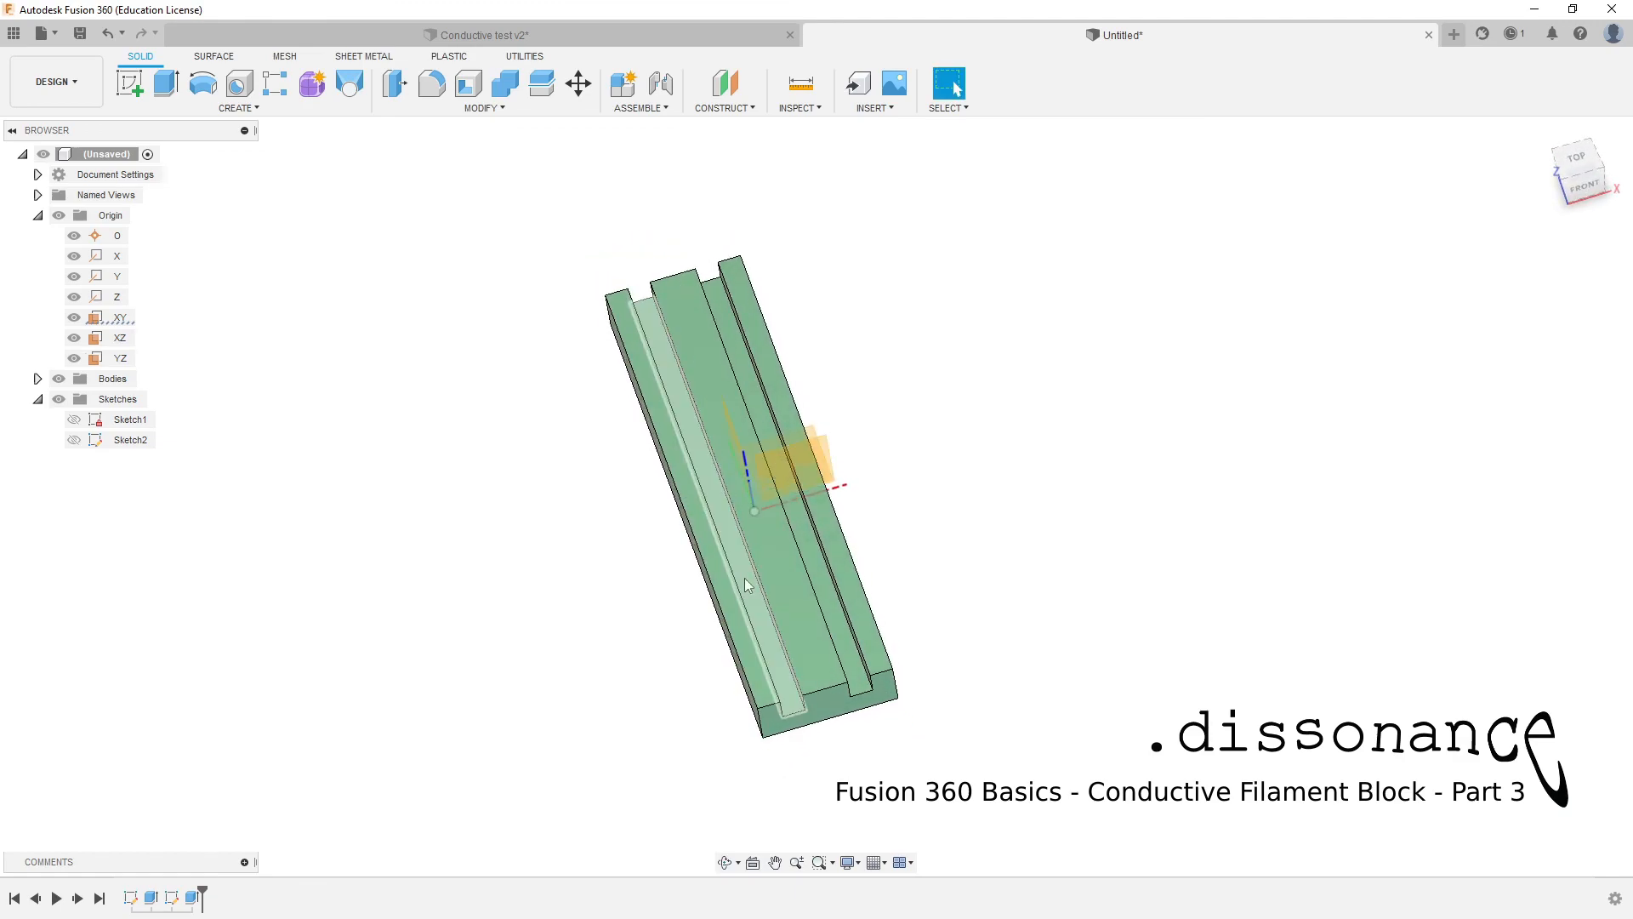